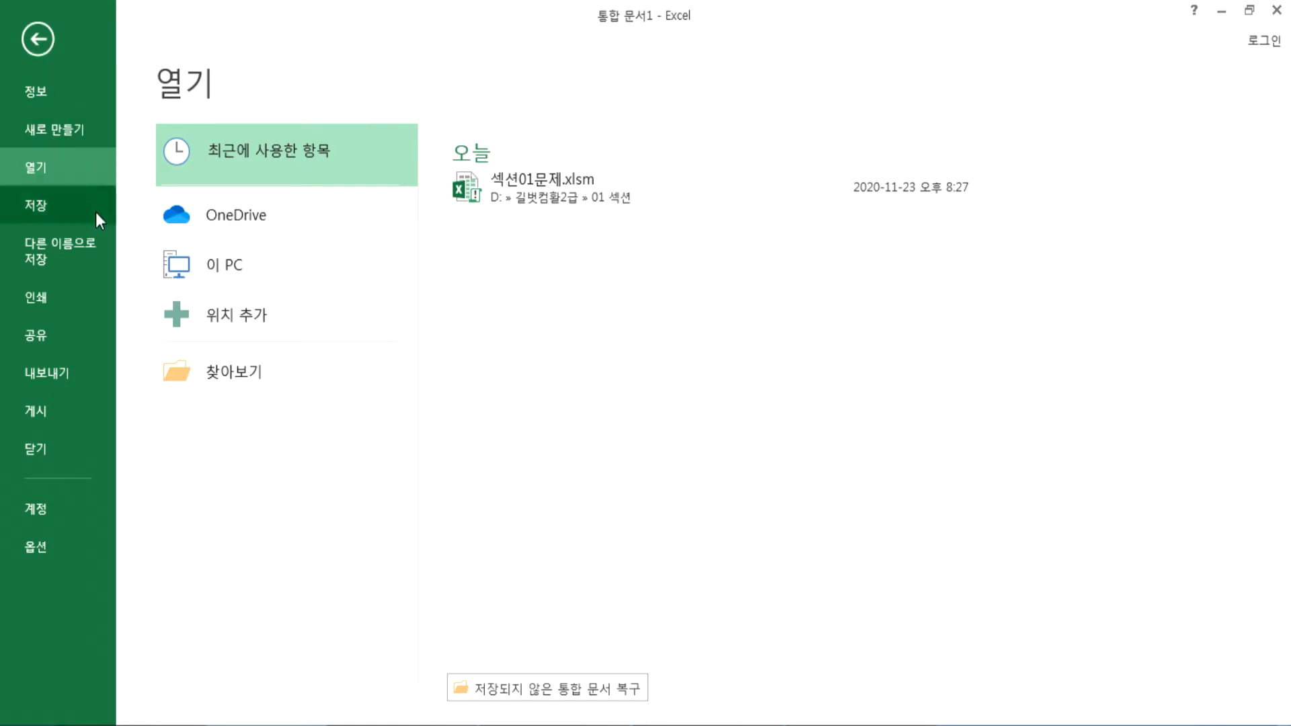
Step: Browse to the 01 섹션 folder and open the workbook 섹션02문제.xlsm
left_click(239, 377)
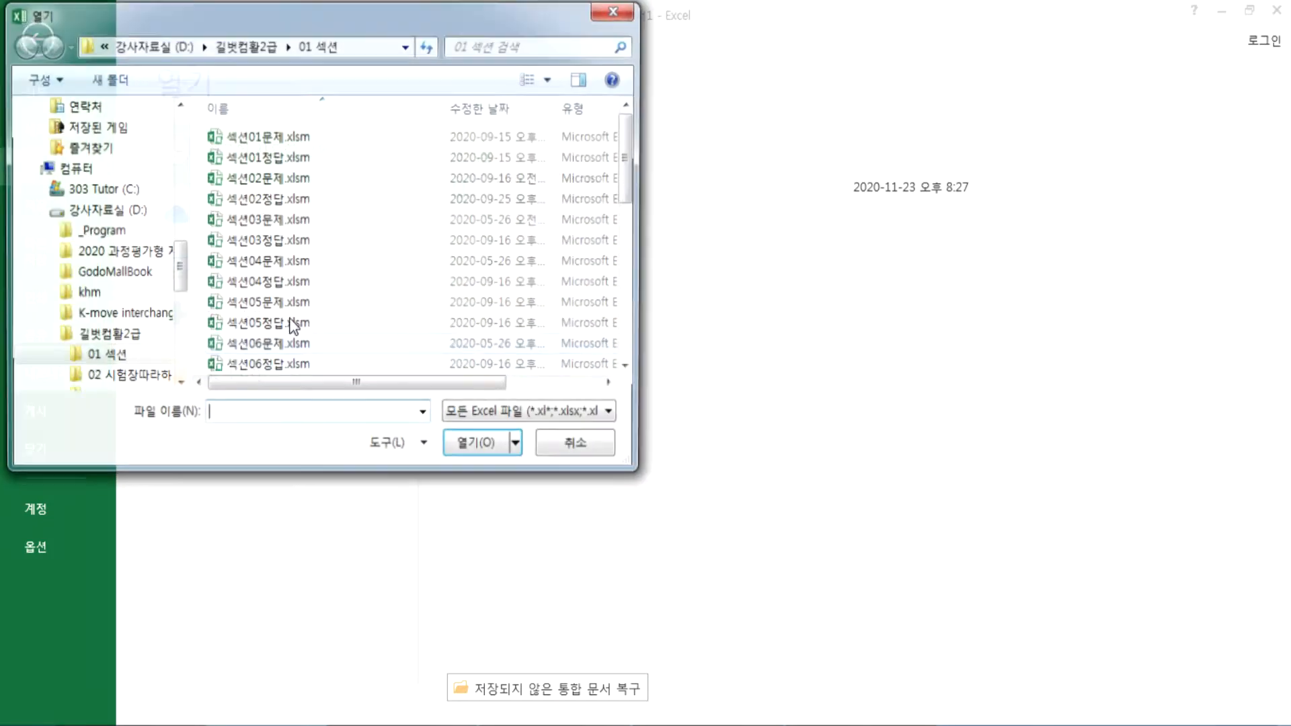
double_click(265, 179)
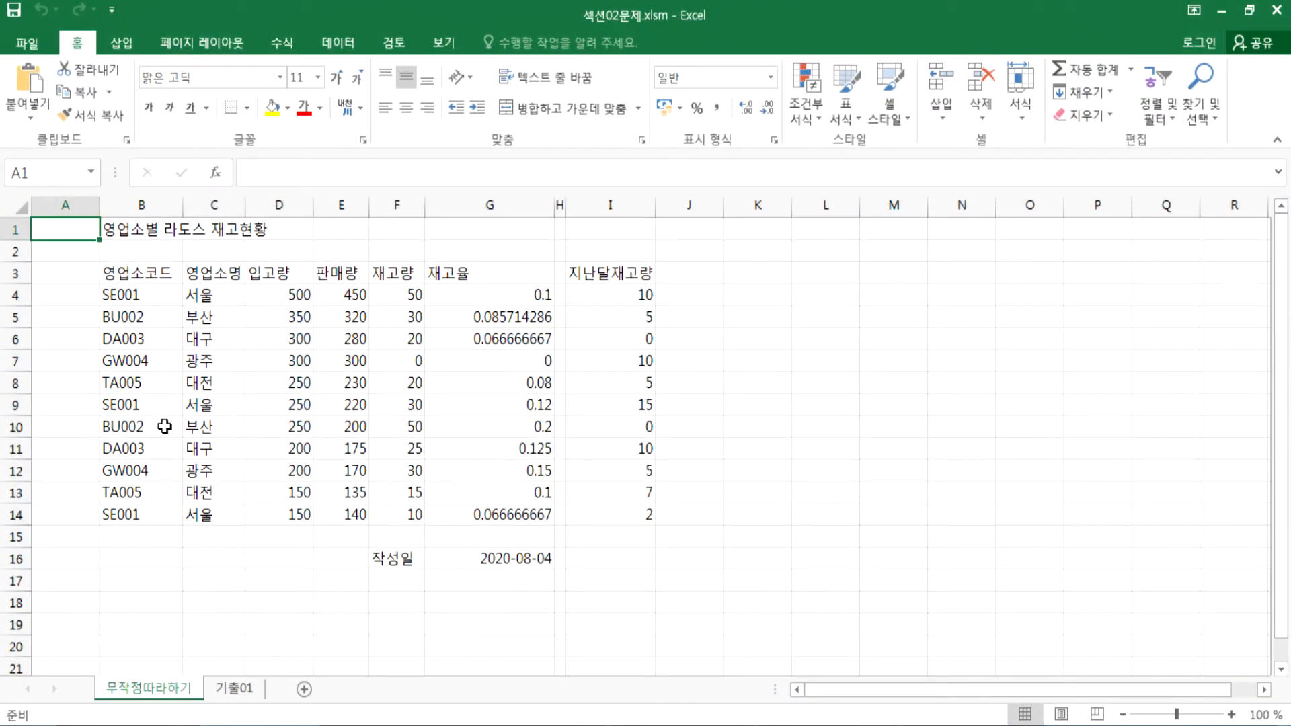
Step: Switch to Notepad and write the note "서식 지정 : 꾸미기 작업(글꼴, 크기, 색상, 속성"
left_click(720, 725)
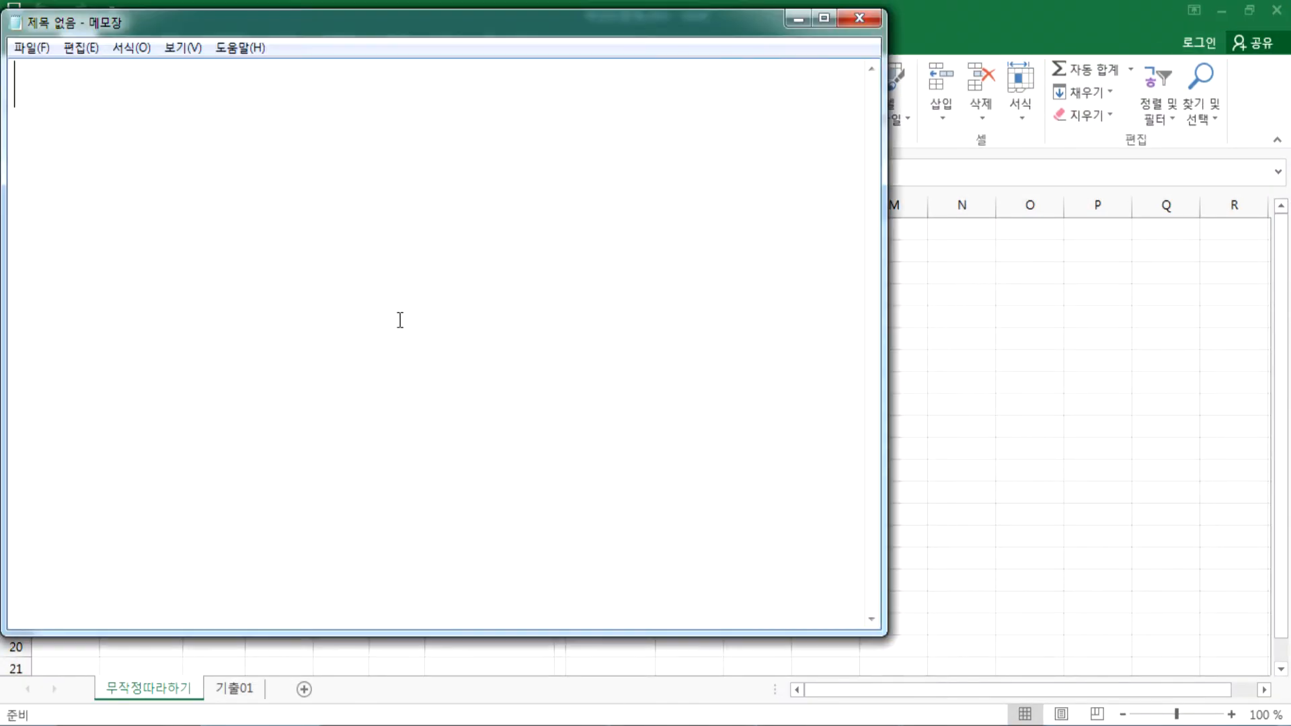
type("서식 지정 : 꾸미기 작업")
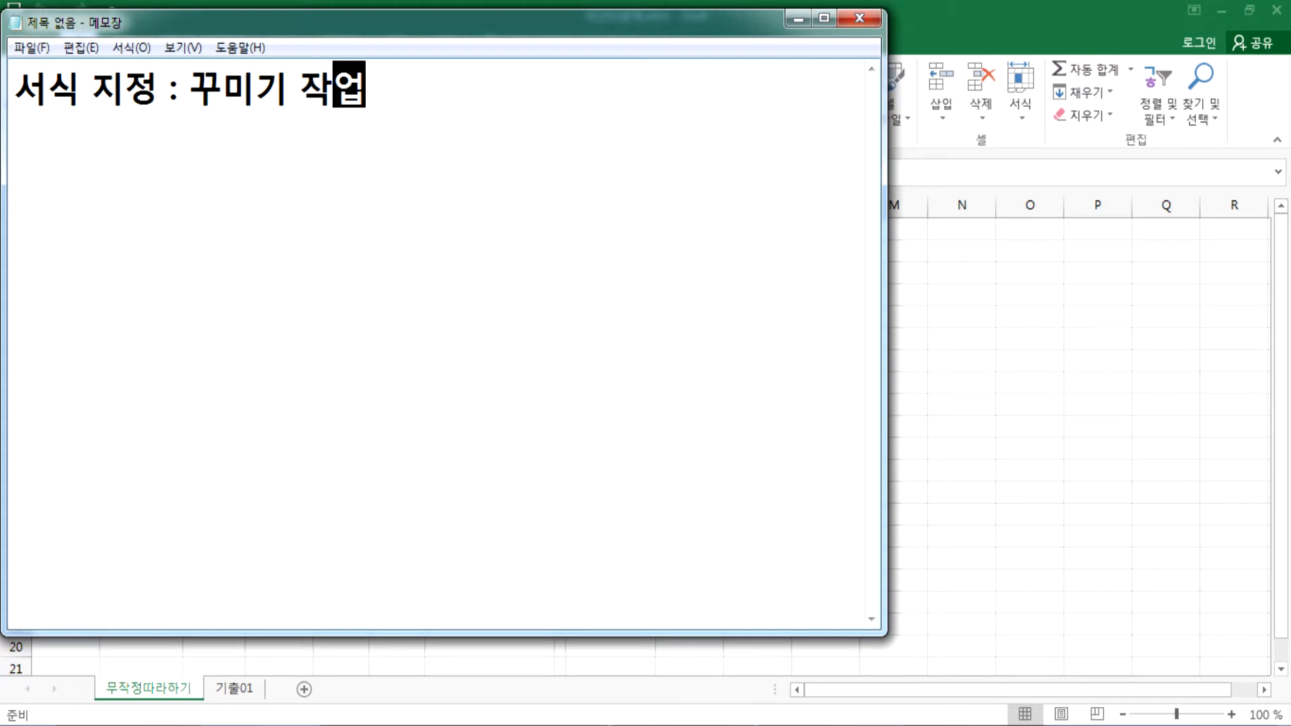
type("(끄ㅜ")
key("BackSpace")
key("BackSpace")
type("글꼴, 크기, 색")
key("ctrl+z")
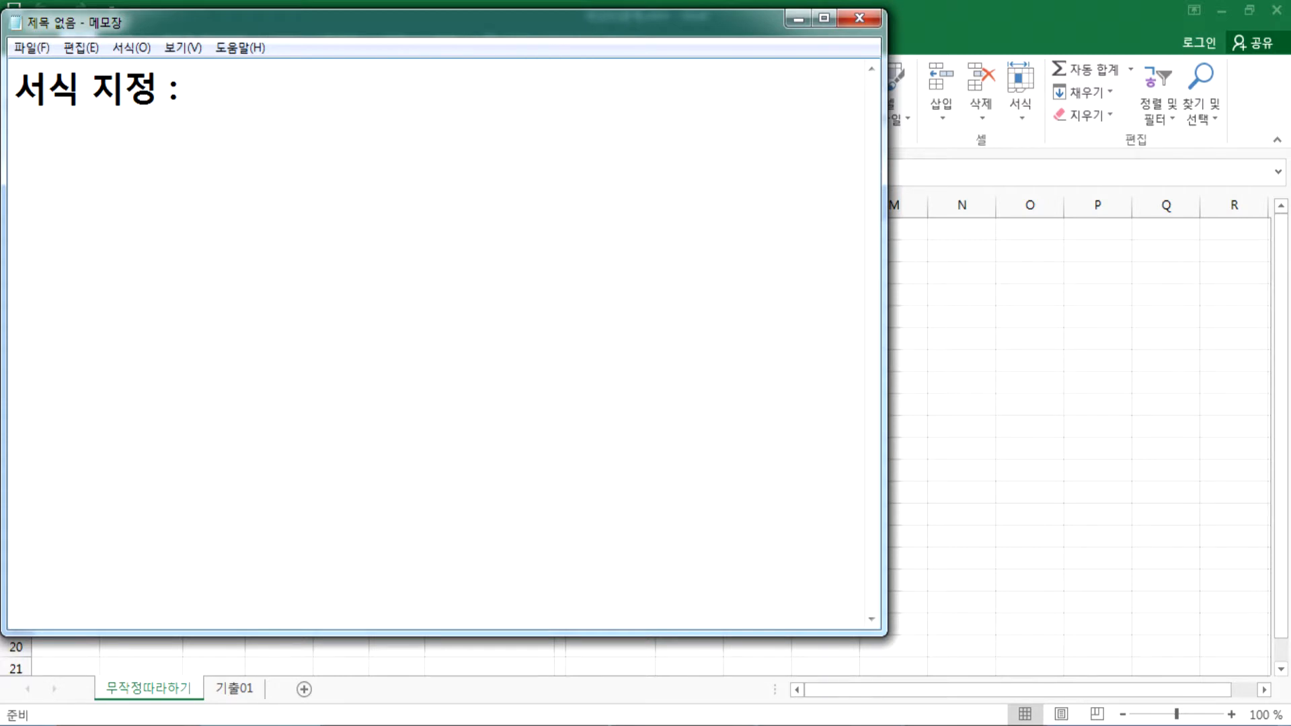
key("ctrl+z")
type("속성")
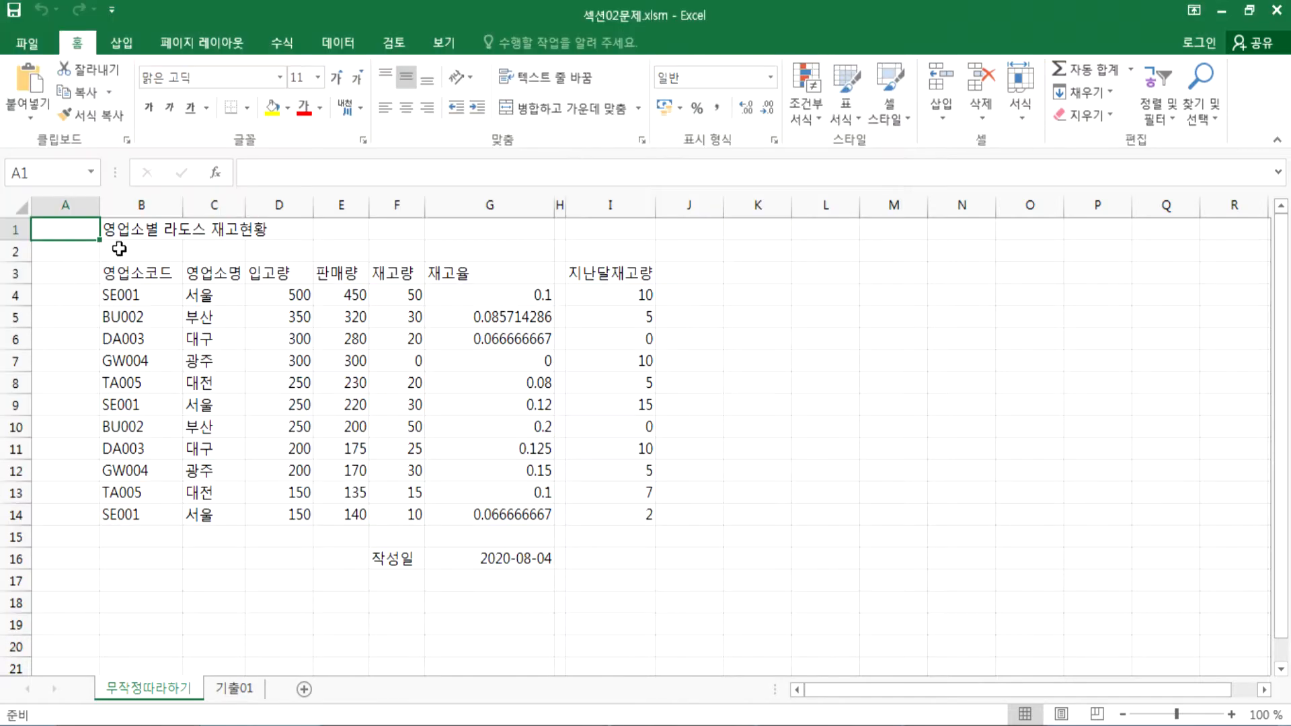
Step: In Excel, set the title in B1 to font size 12 and the font Adobe 고딕 Std B
left_click(118, 230)
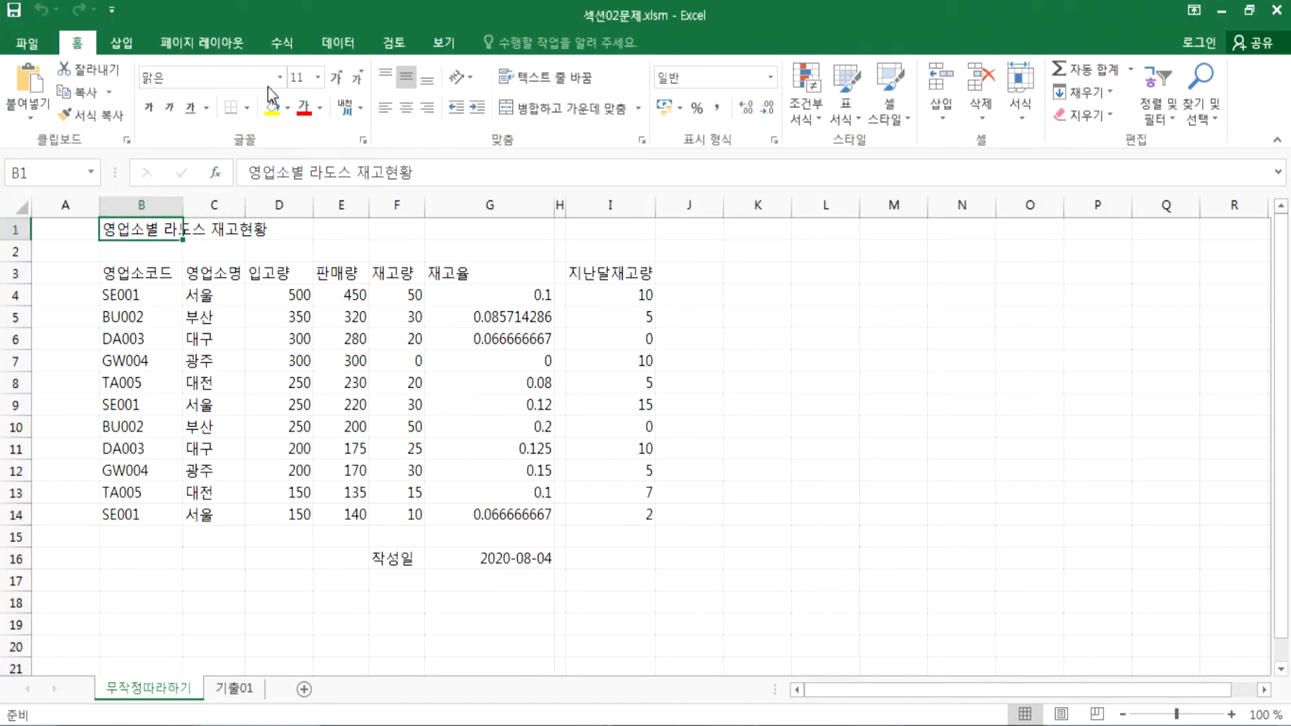
left_click(339, 78)
left_click(340, 79)
left_click(340, 79)
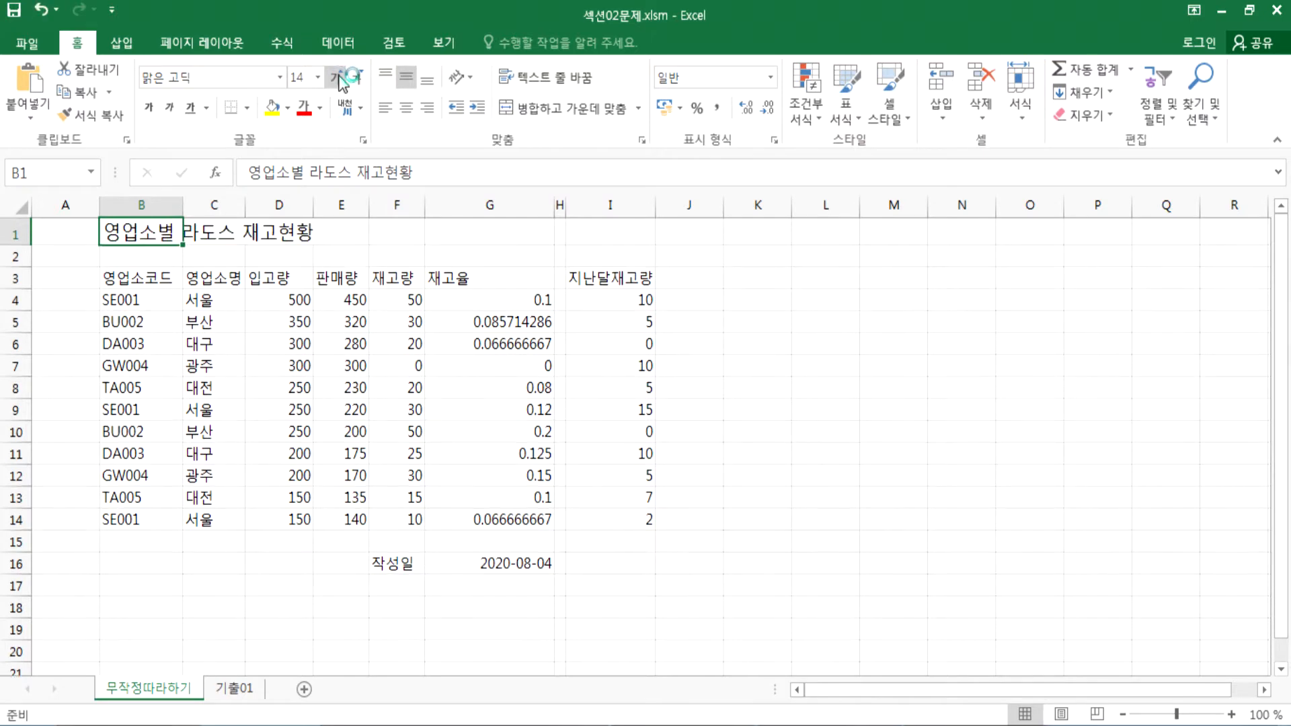
left_click(359, 79)
left_click(358, 79)
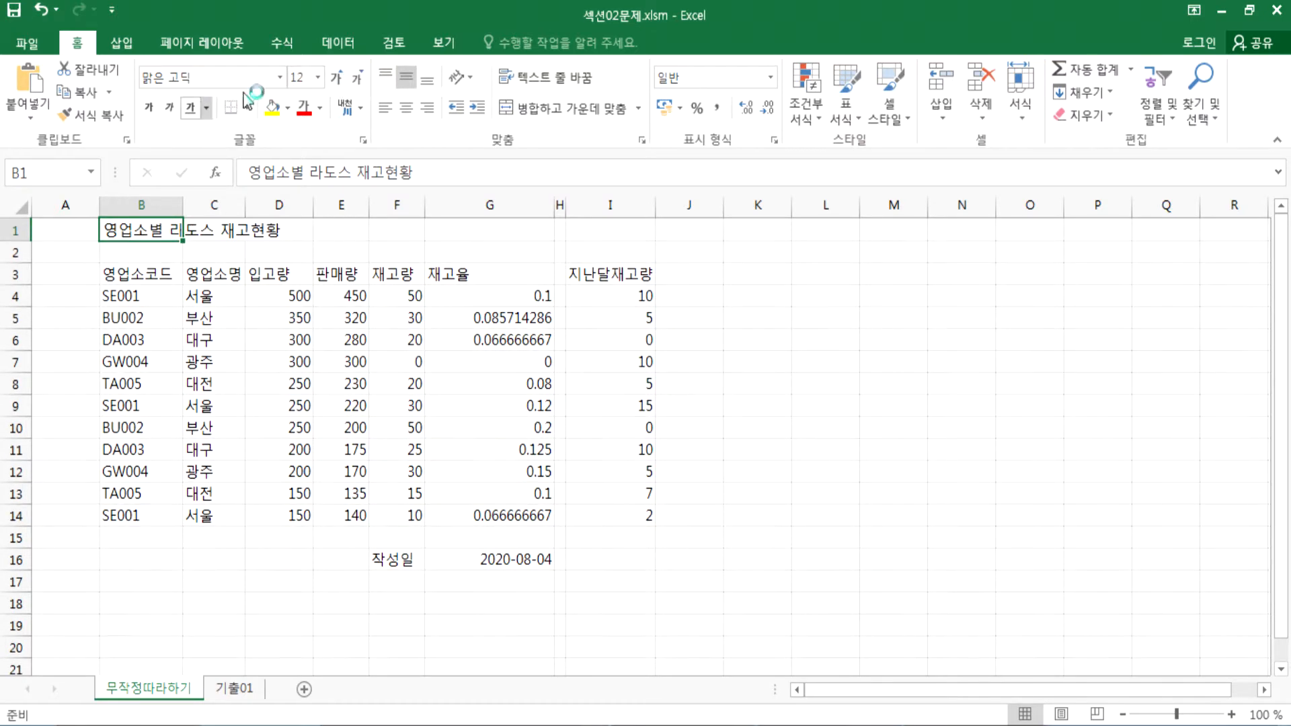
left_click(280, 77)
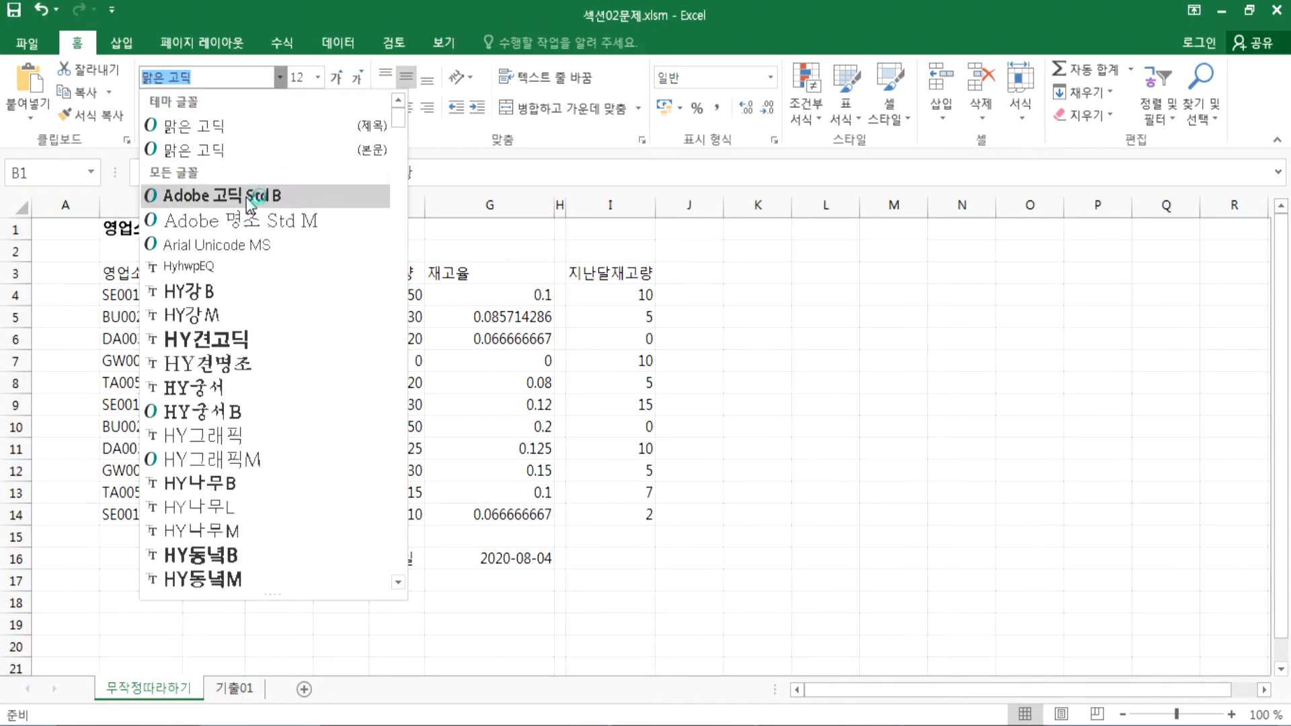
left_click(253, 197)
Step: Make the B1 title bold, italic and underlined, with red text on a yellow fill
left_click(148, 107)
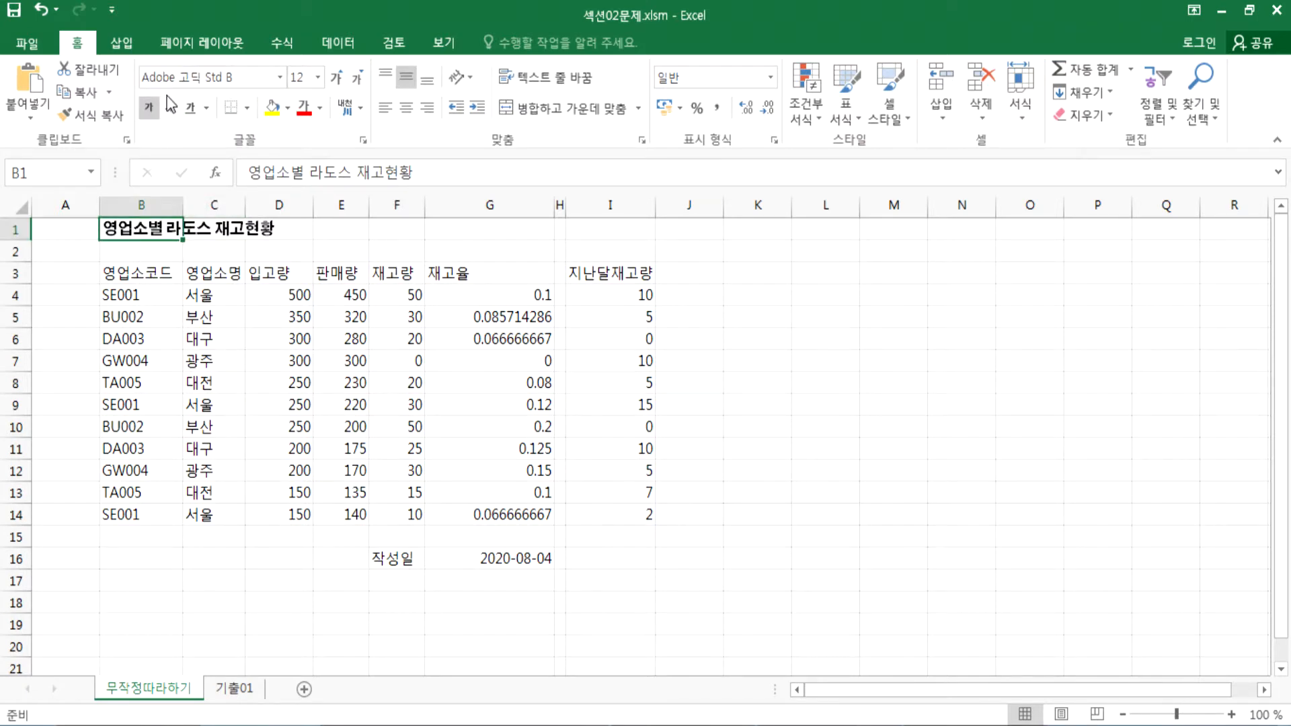
left_click(170, 108)
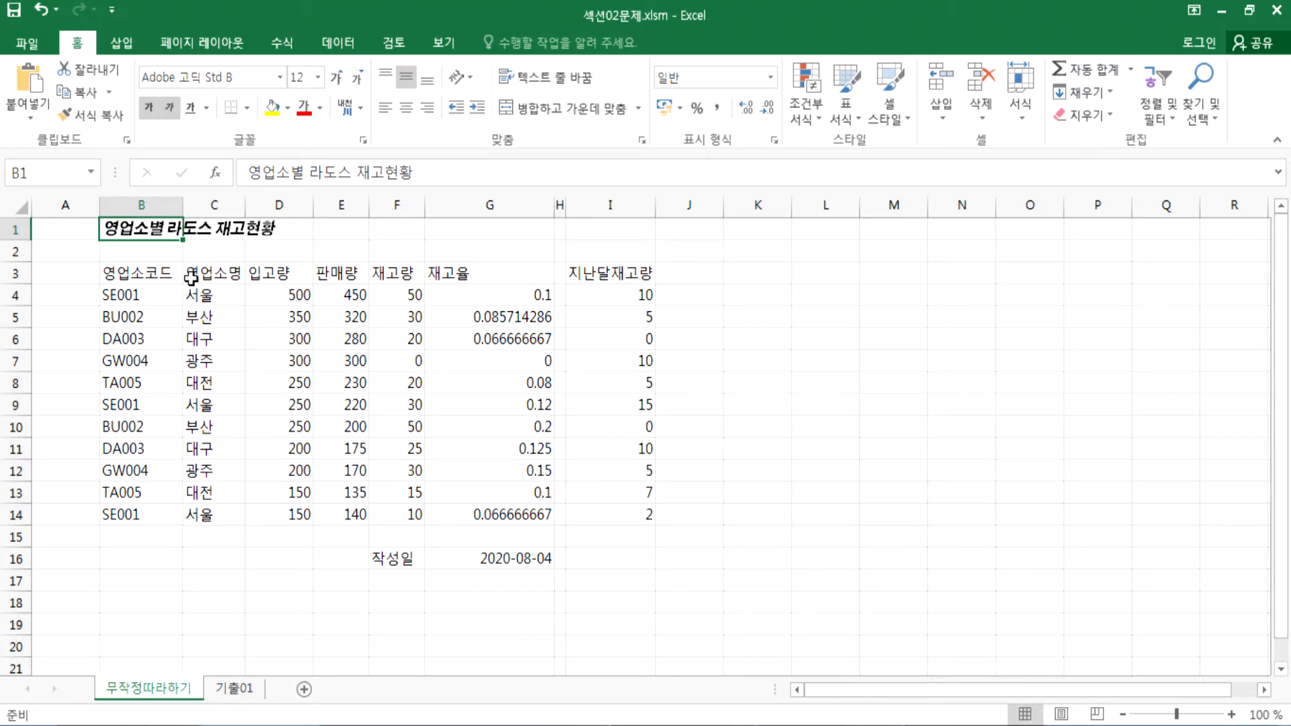
left_click(191, 109)
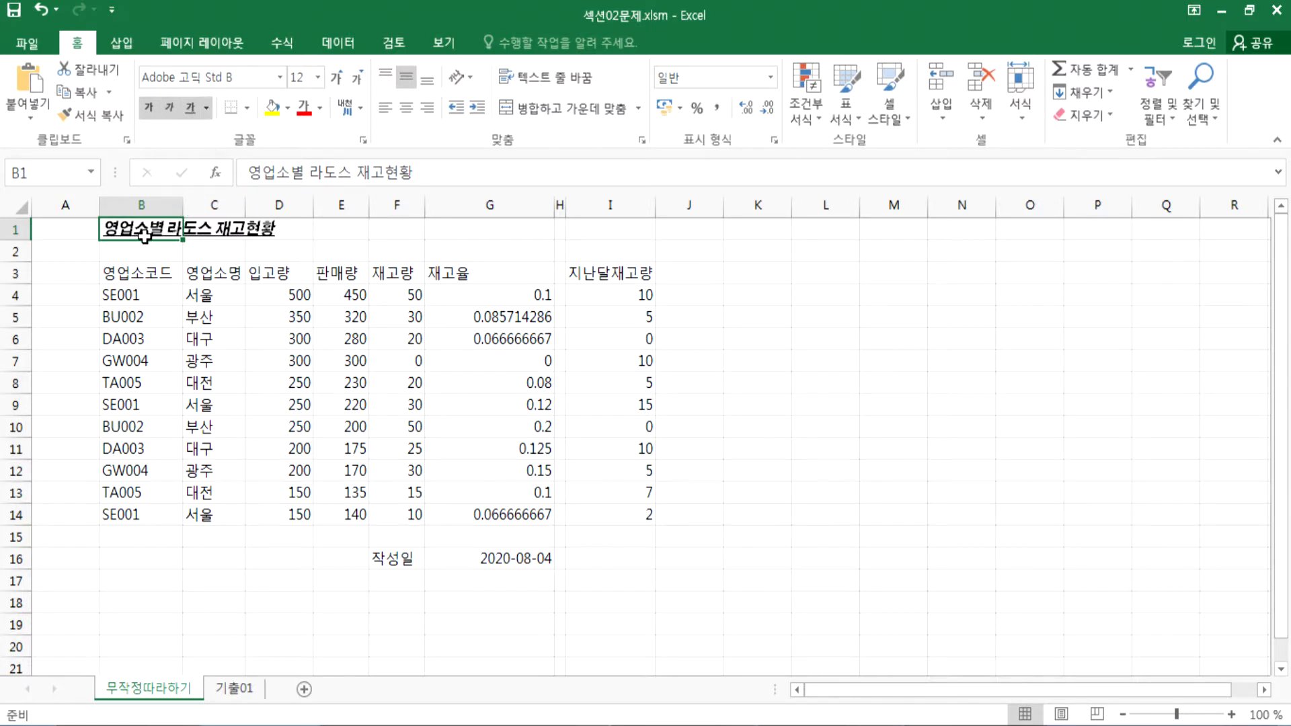
left_click(304, 108)
left_click(270, 111)
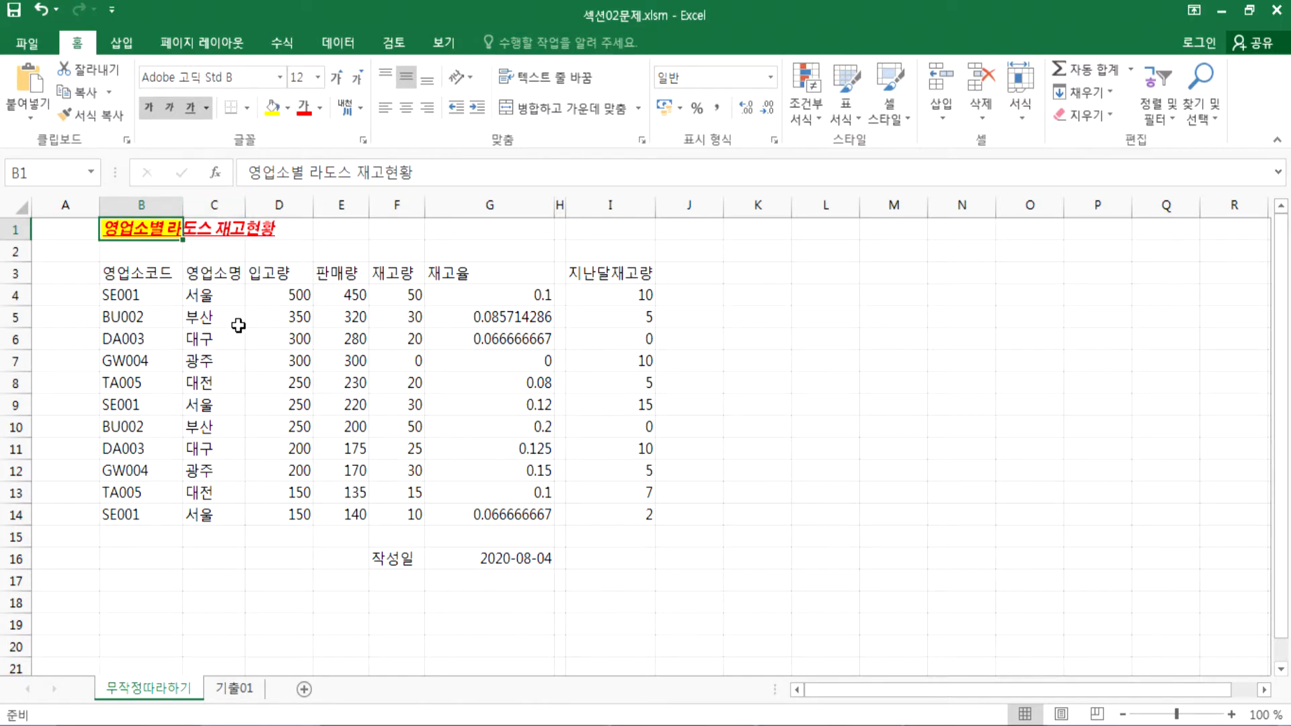
Step: Center the 재고율 header in cell G3 horizontally
left_click(490, 276)
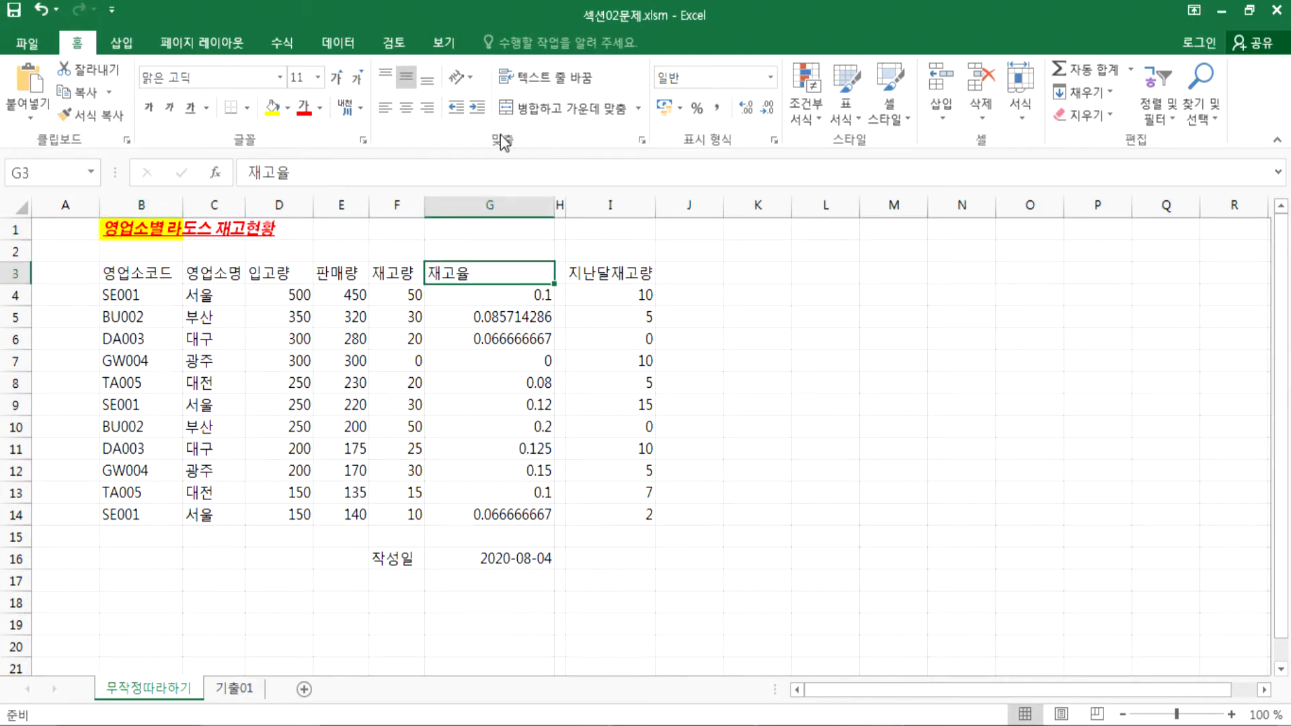
left_click(411, 108)
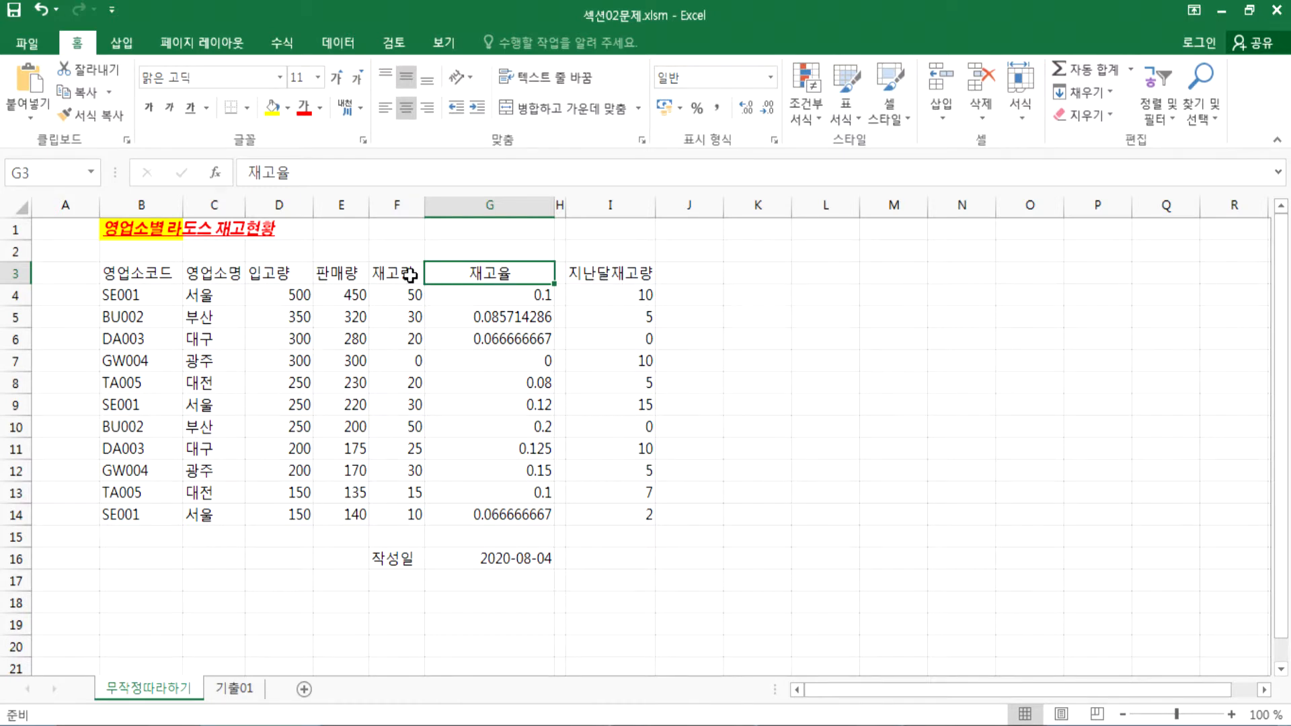
Step: Switch to Notepad and complete the note with ", 엑셀스러운 서식 지정)", ending on a new line
key("alt+Tab")
type(", 엑셀")
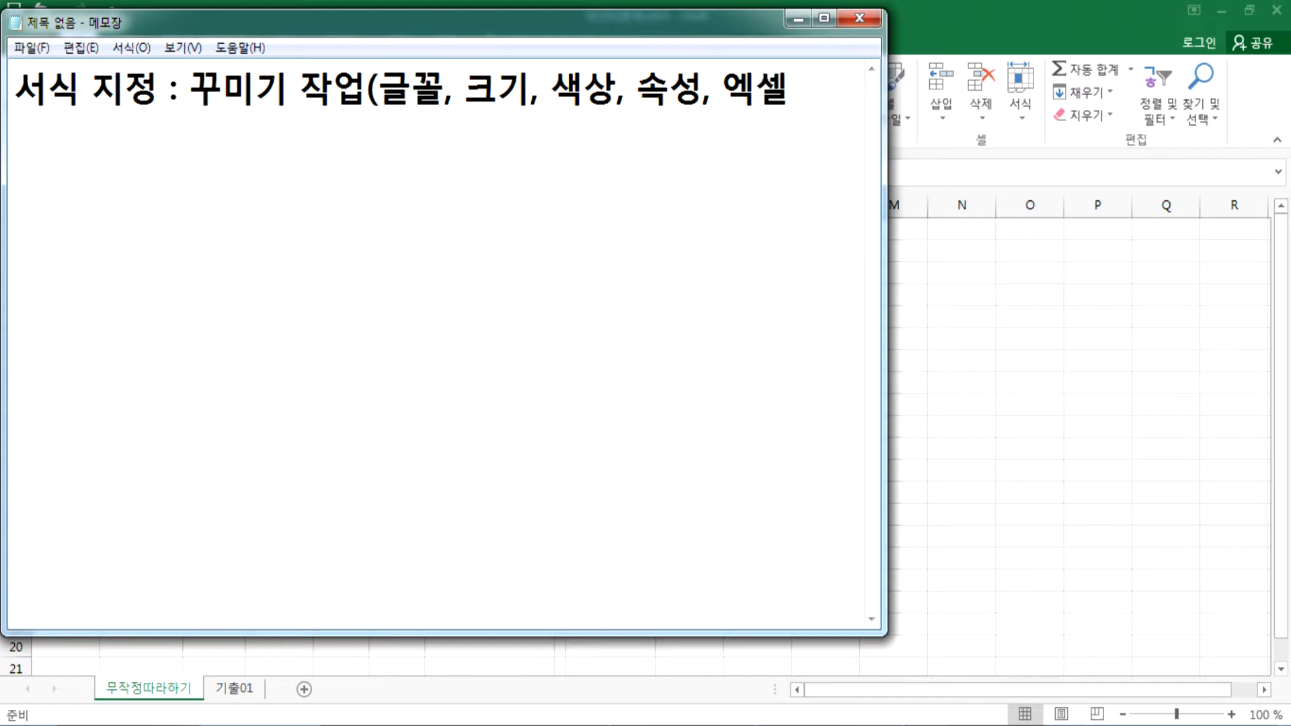
type("스러운 서식 지정")
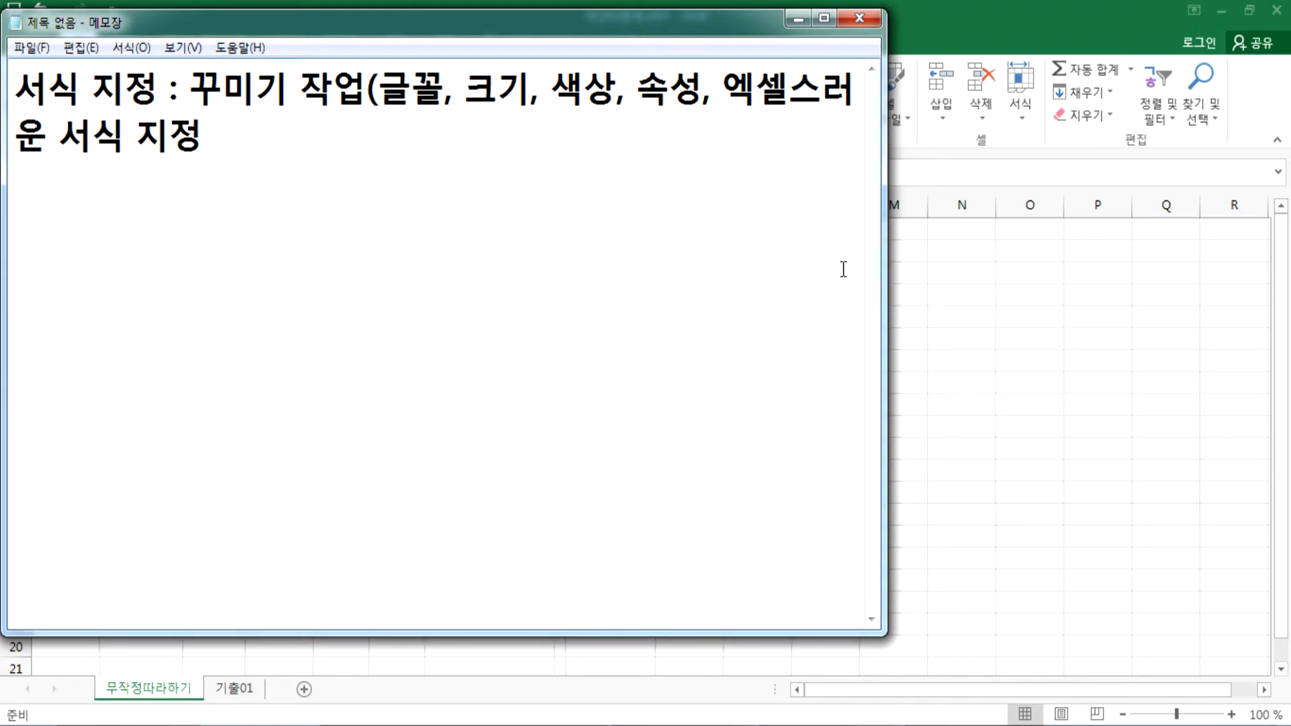
type(")")
key("Return")
Step: Return to Excel and undo all the formatting applied to the B1 title and the 재고율 header
left_click(1056, 461)
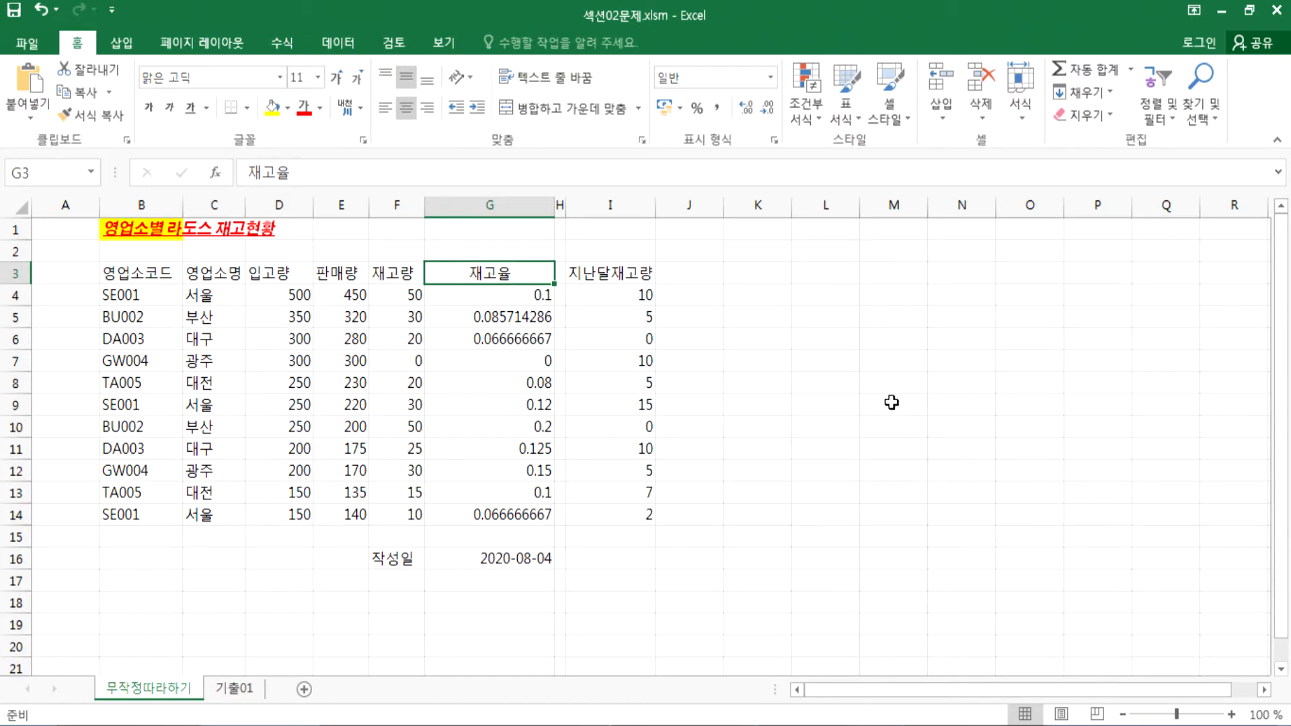
key("ctrl+z")
key("ctrl+z")
key("ctrl+z")
key("ctrl+z")
key("ctrl+z")
key("ctrl+z")
key("ctrl+z")
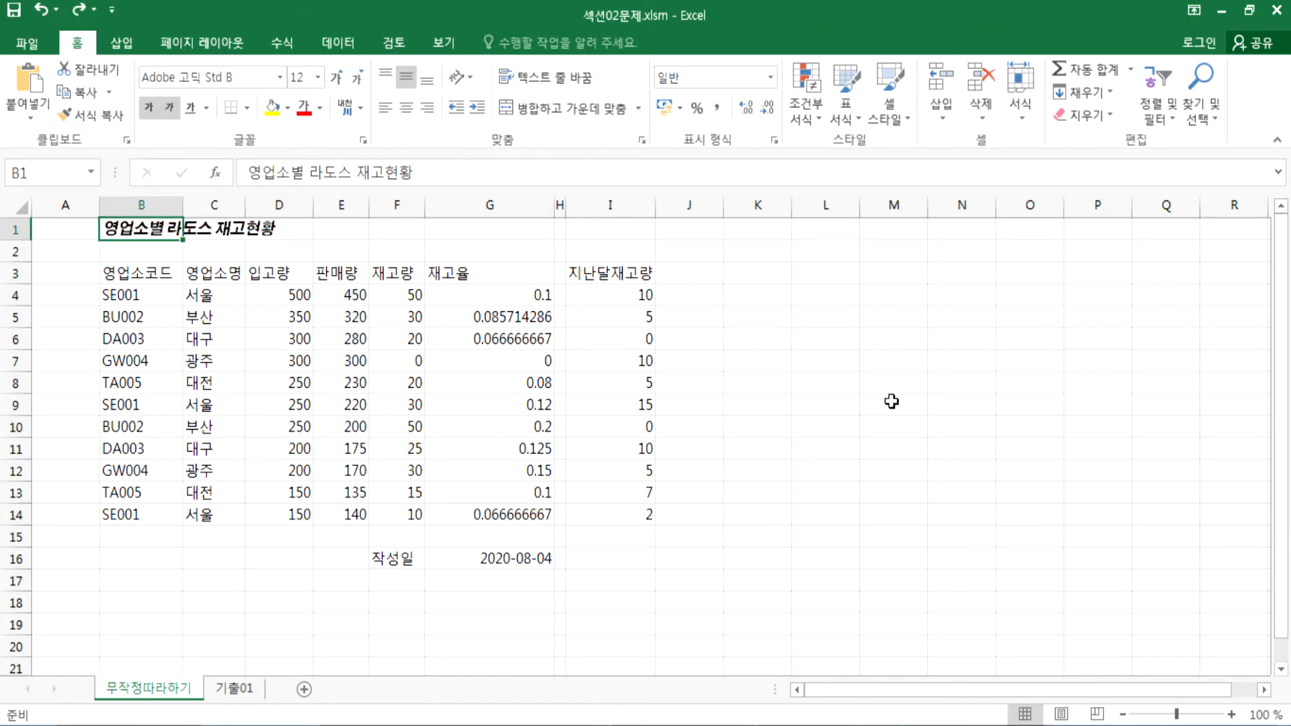
key("ctrl+z")
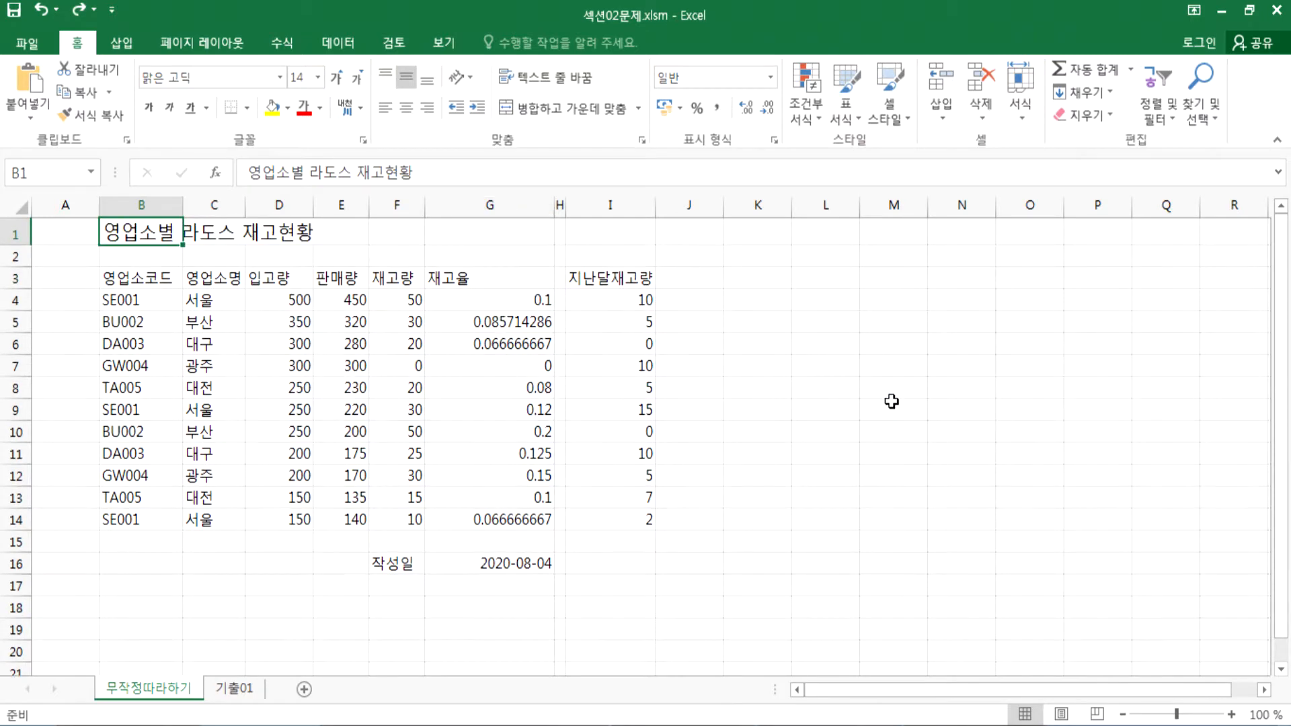
key("ctrl+y")
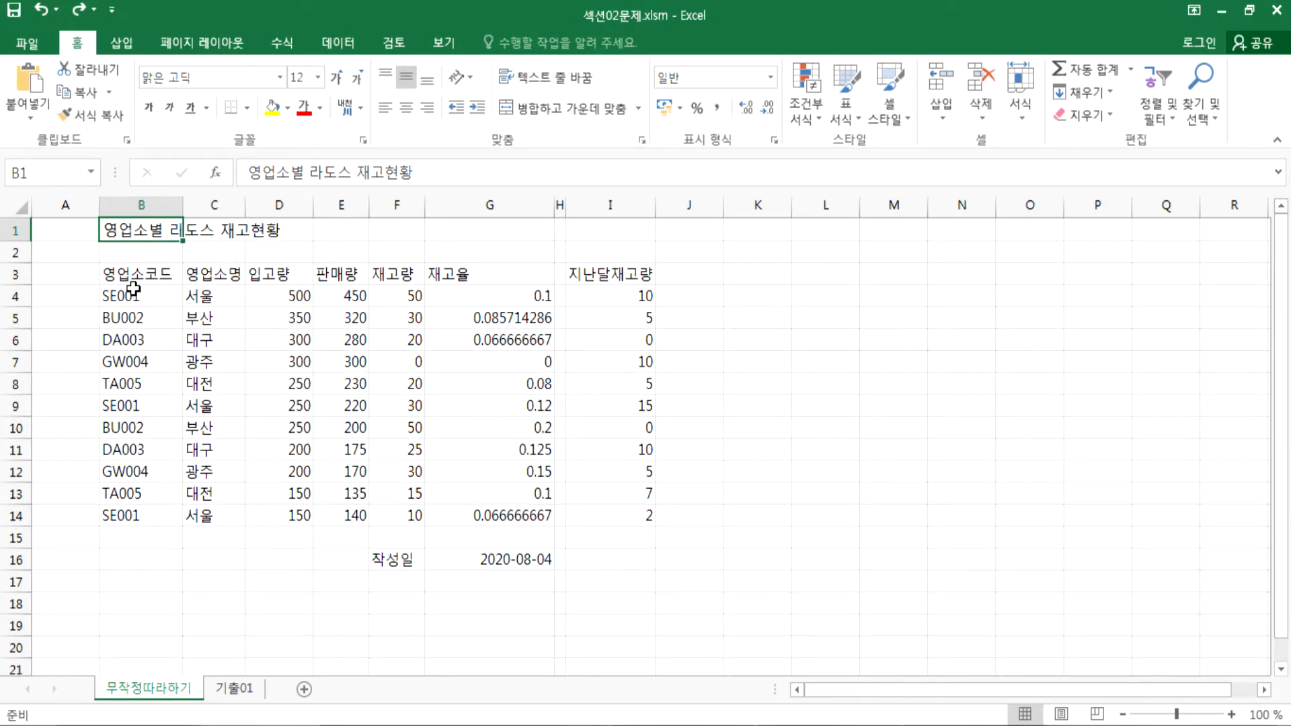
key("ctrl+z")
Step: Examine the sheet's cell, column and row layout by selecting individual columns between A and J and row 1
left_click(169, 290)
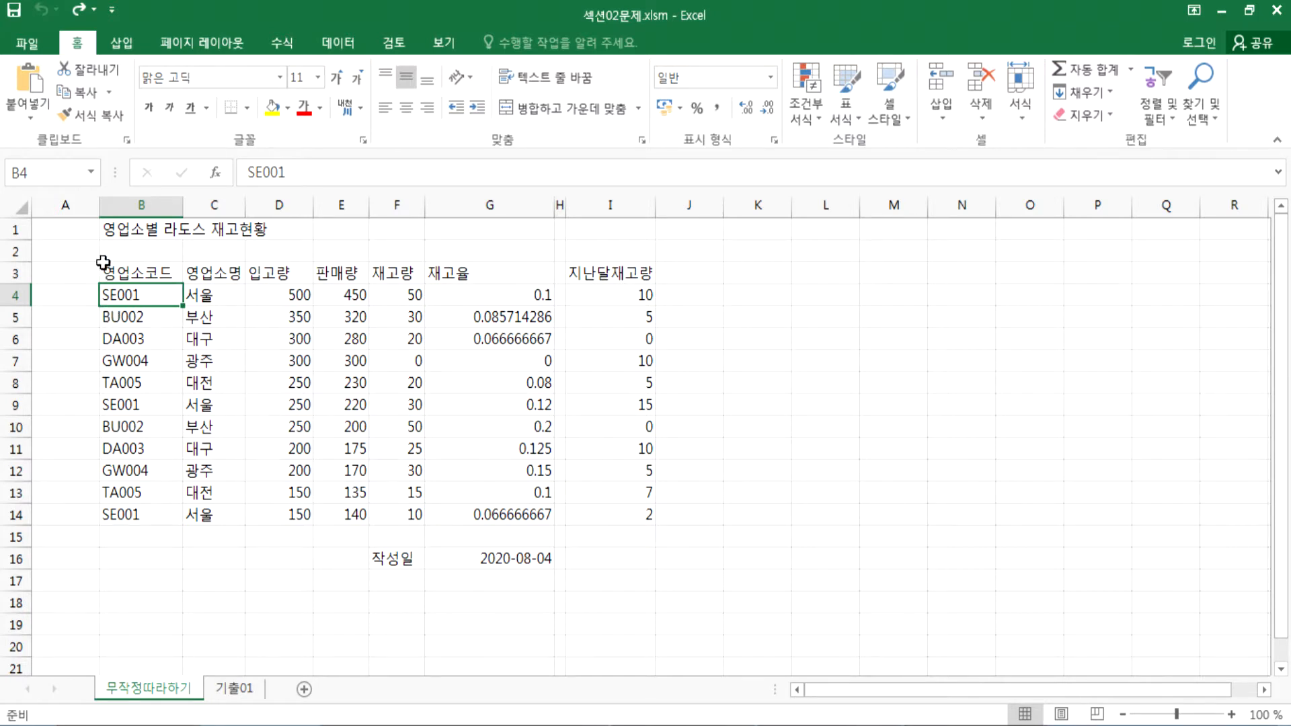
left_click(65, 204)
left_click(130, 201)
left_click(222, 205)
left_click(276, 204)
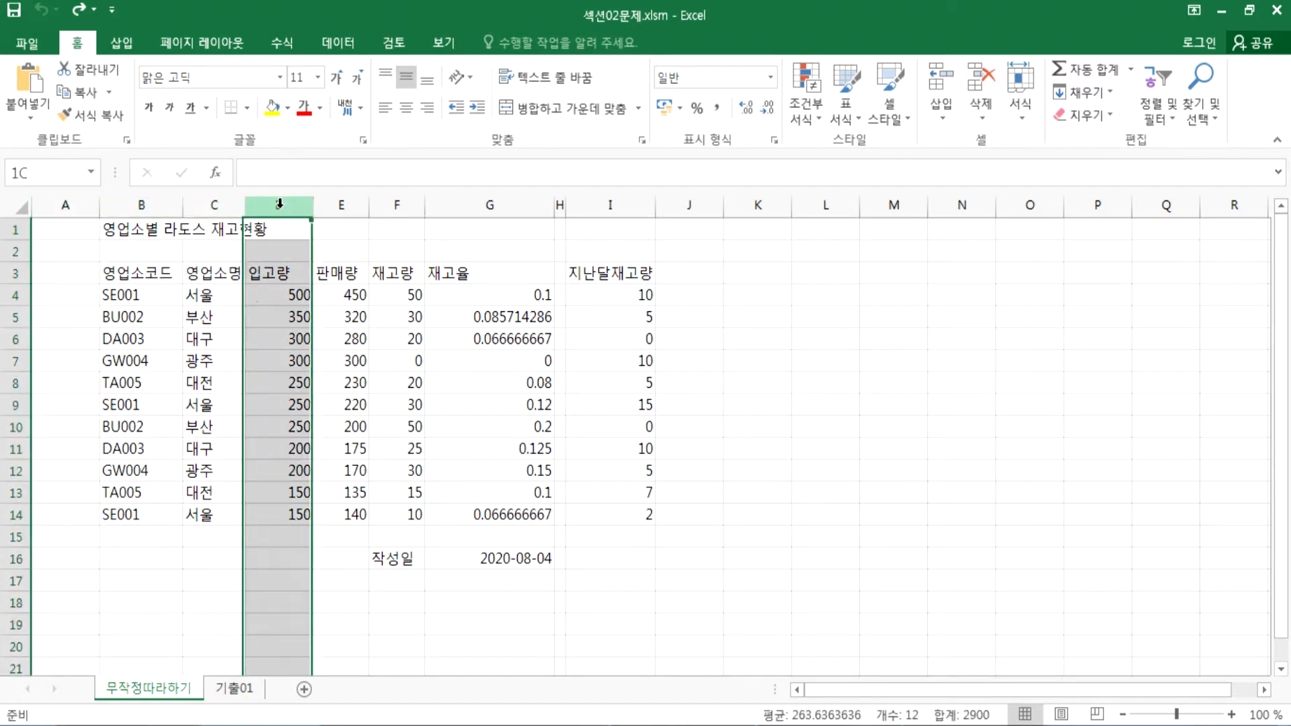
left_click(362, 203)
left_click(384, 204)
left_click(478, 204)
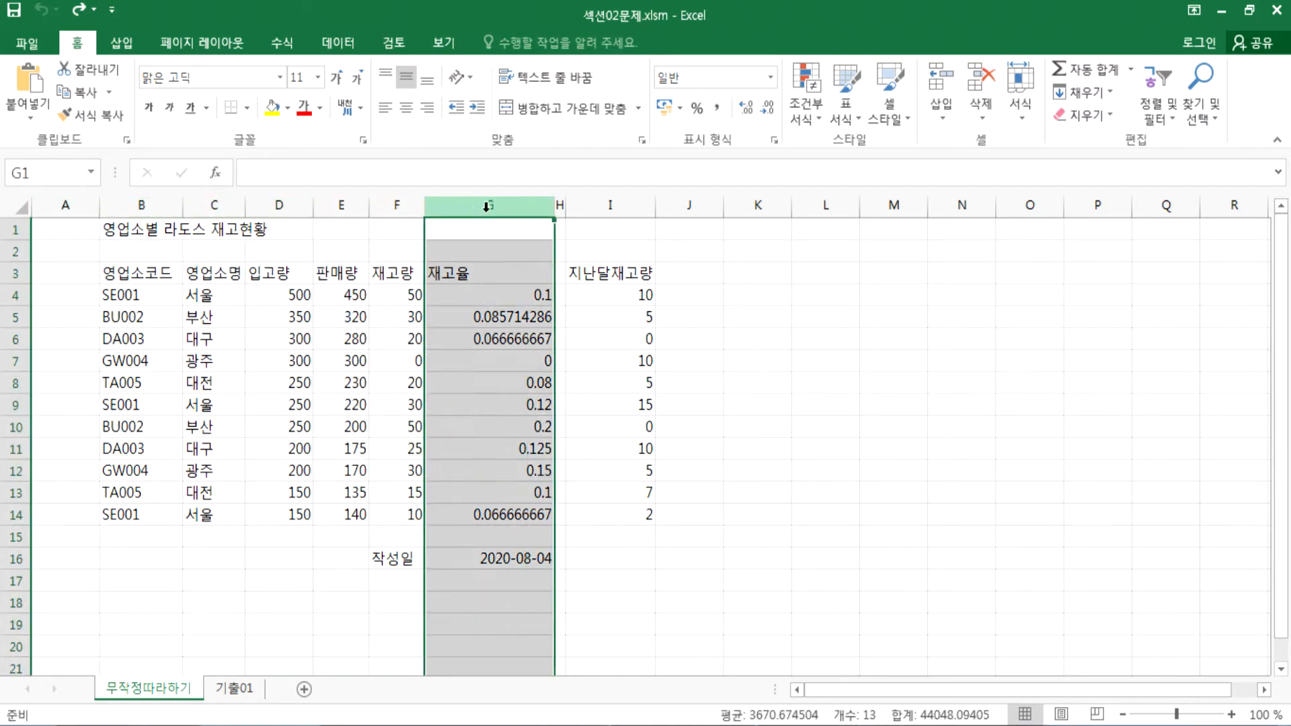
left_click(700, 205)
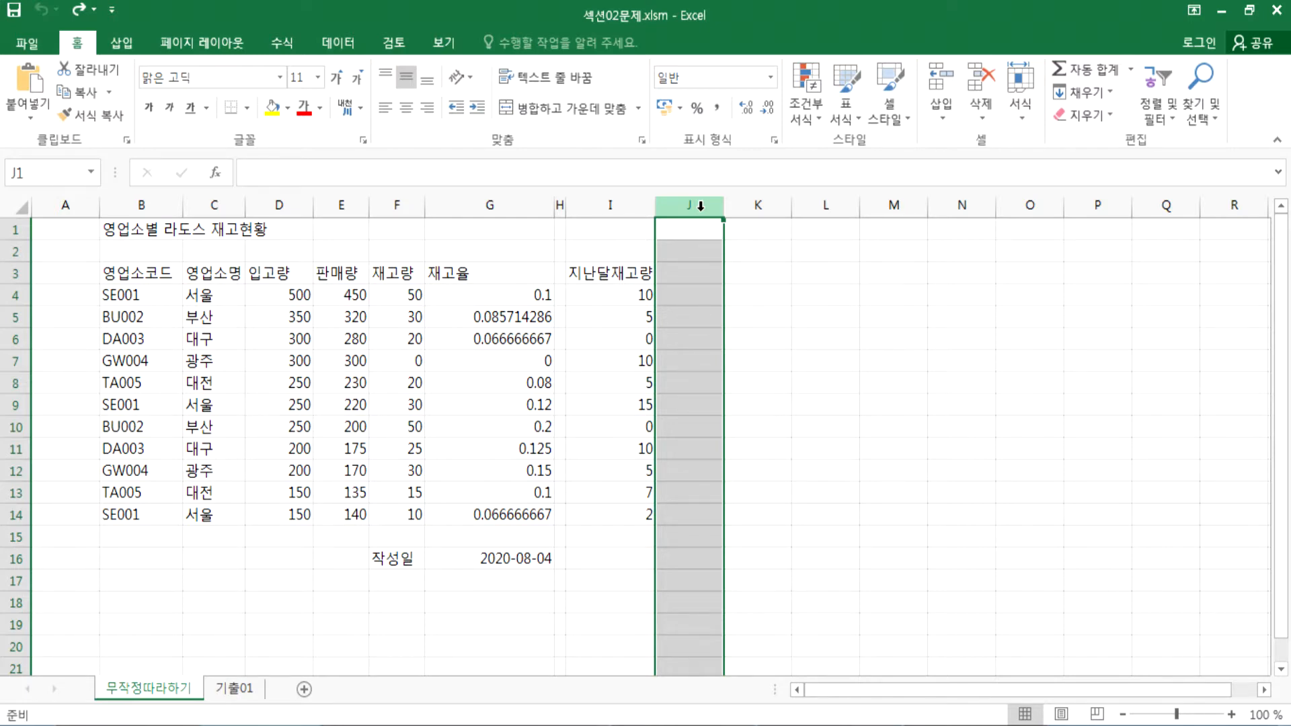
left_click(158, 209)
left_click(11, 232)
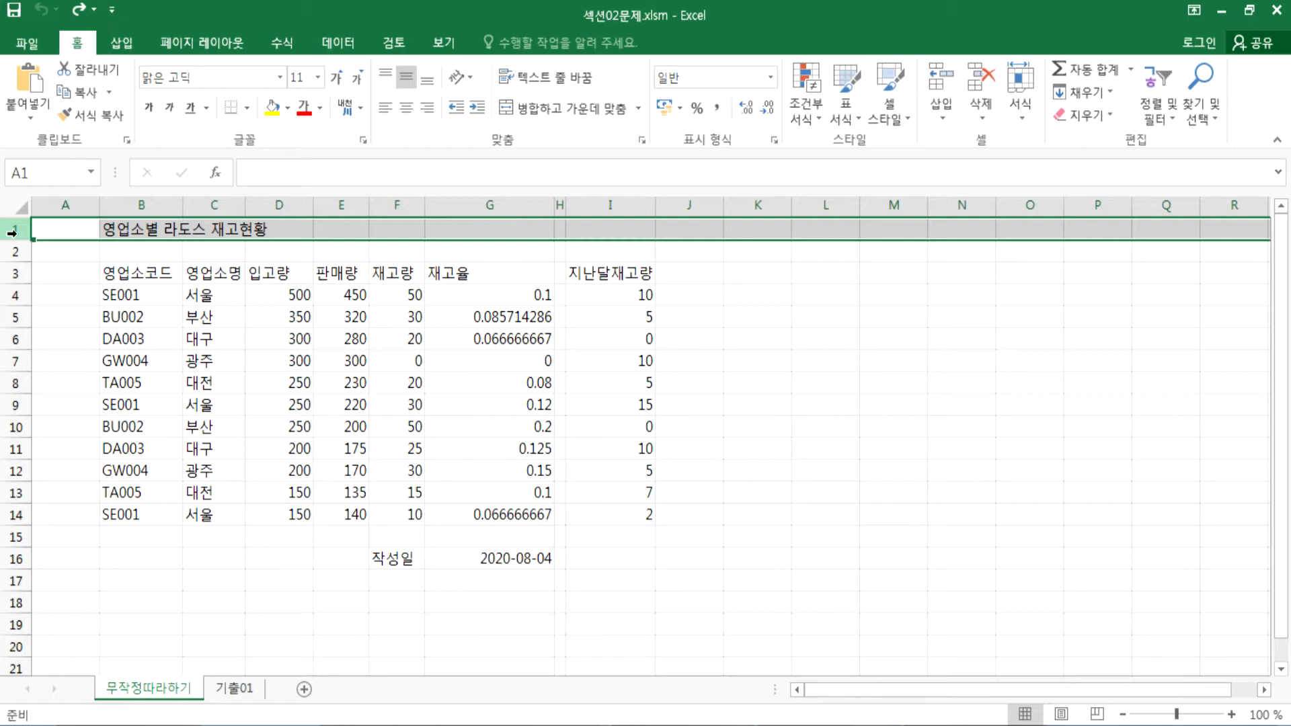
left_click(71, 275)
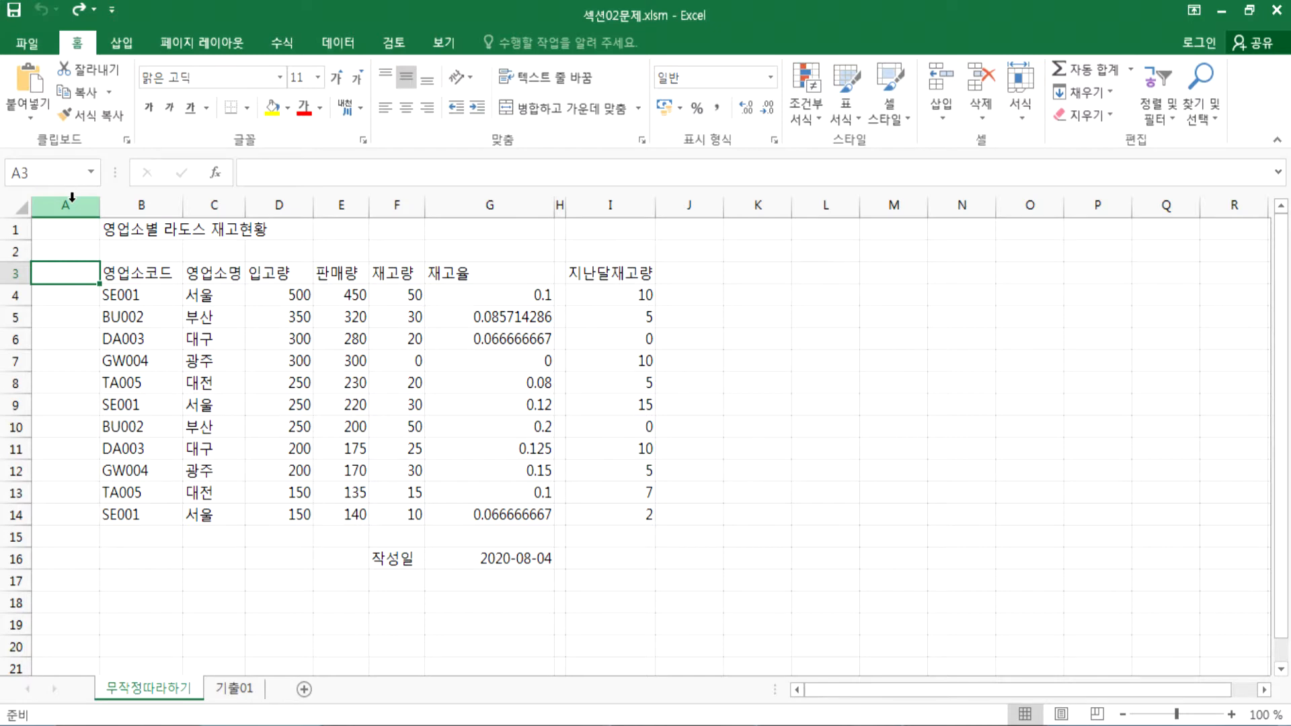
Step: Enlarge the sheet to 235 % and narrow column A slightly by moving its border freehand
scroll(87, 356, "up", 9)
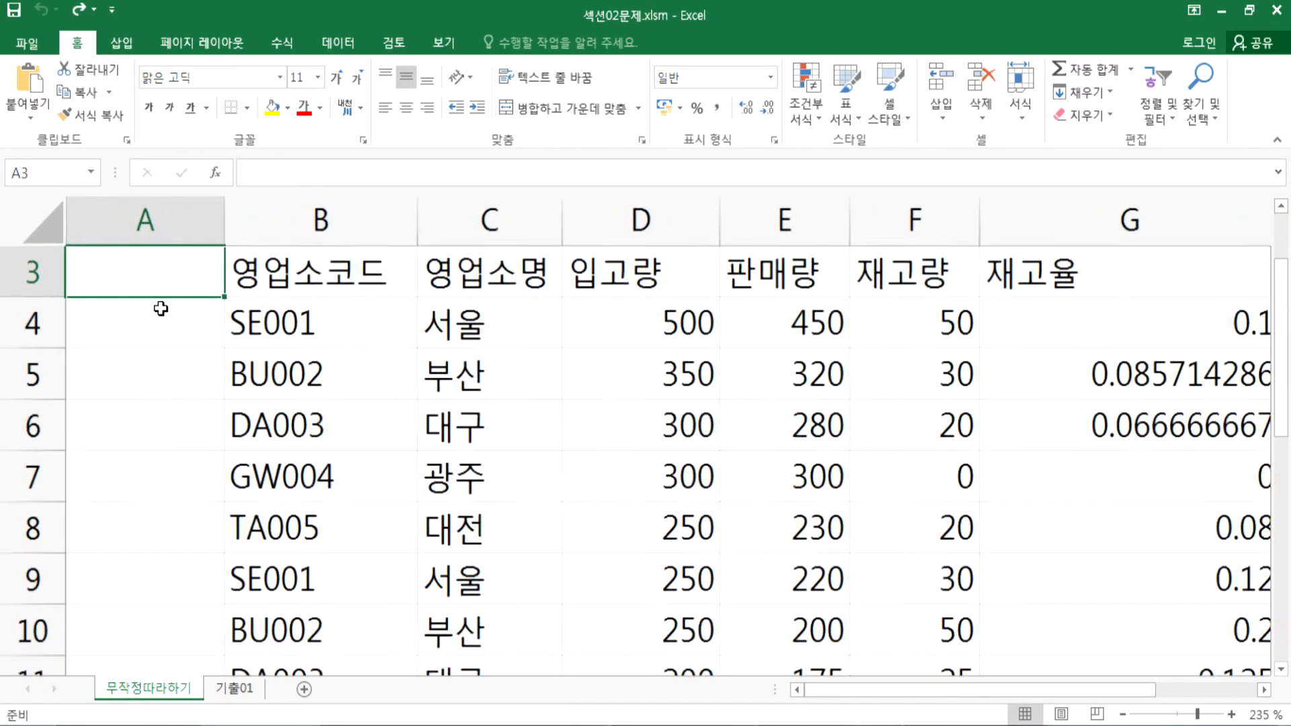
scroll(179, 366, "up", 1)
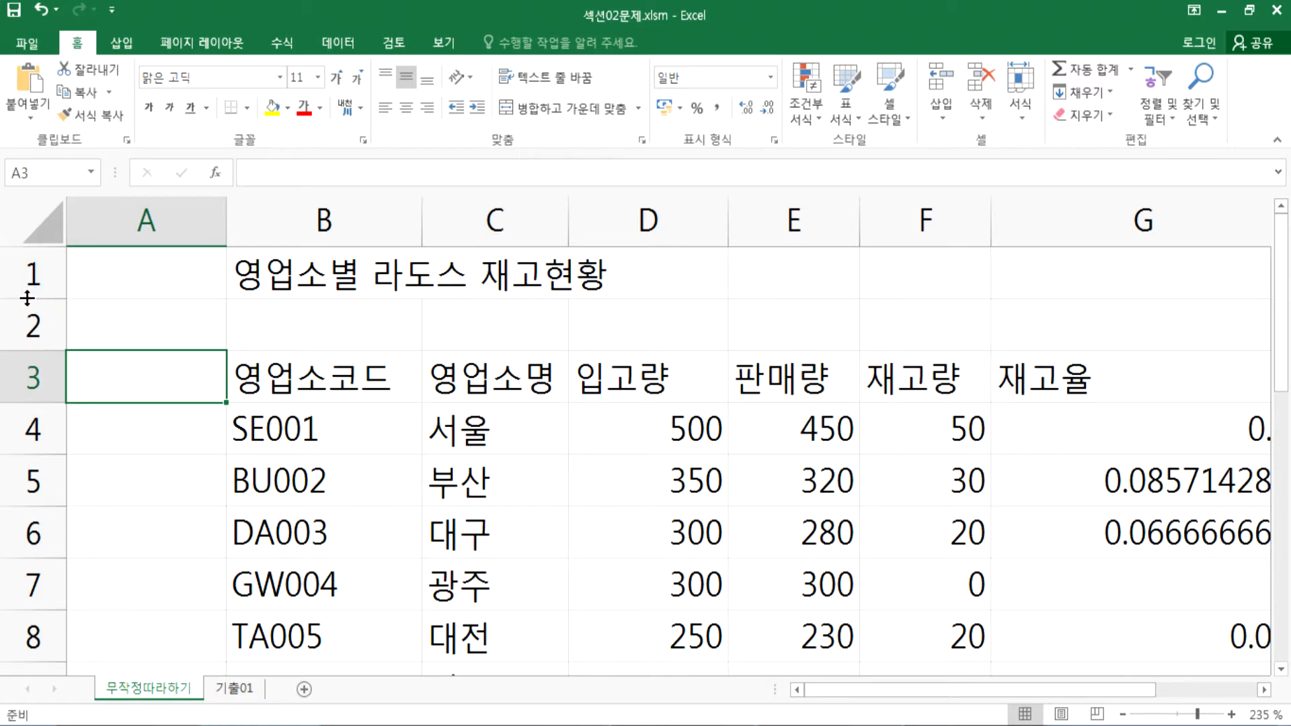
left_click_drag(227, 215, 195, 220)
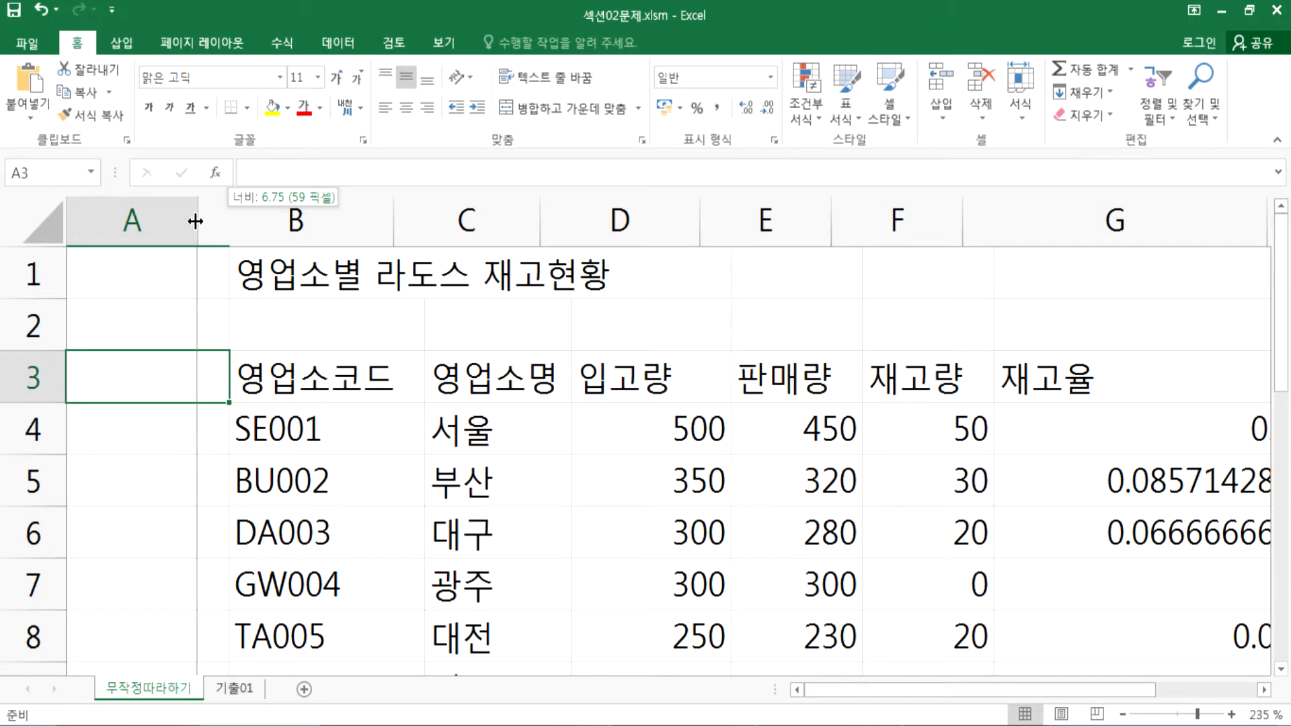
mouse_move(195, 220)
left_mouse_down()
mouse_move(291, 221)
mouse_move(168, 229)
mouse_move(216, 231)
left_mouse_up()
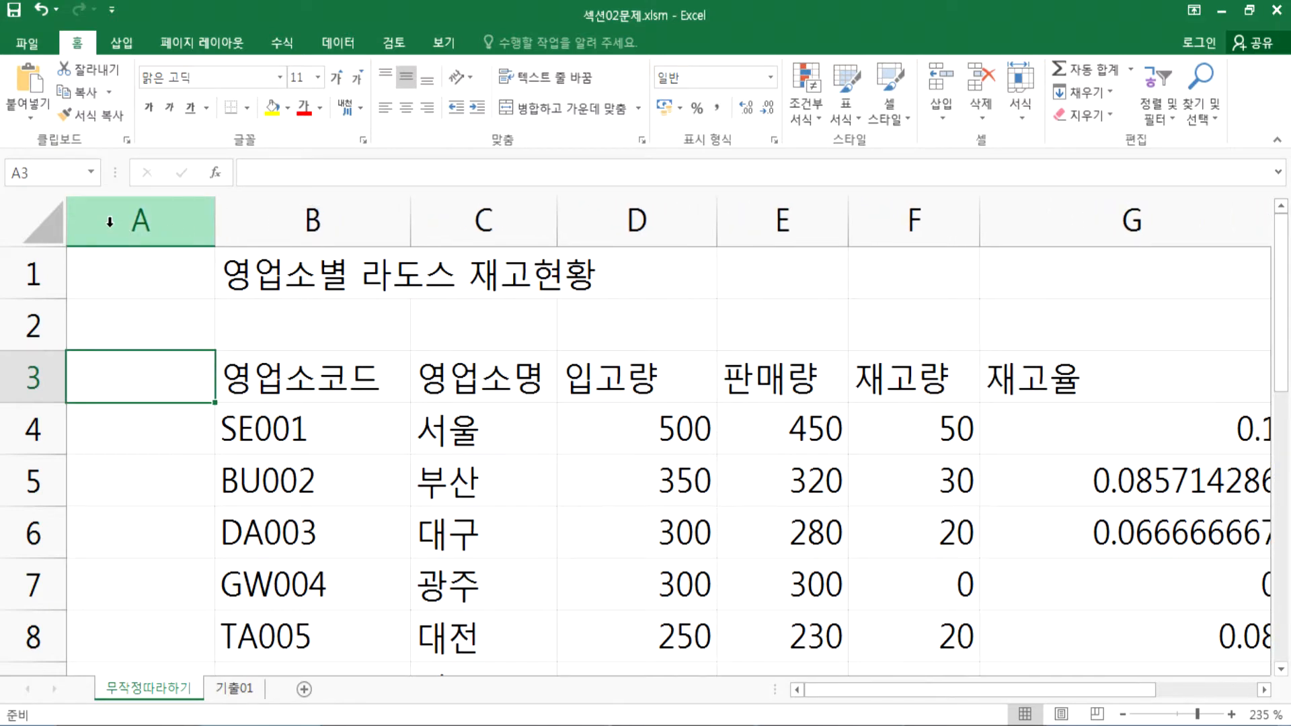
Step: Set the width of column A to 2
right_click(164, 216)
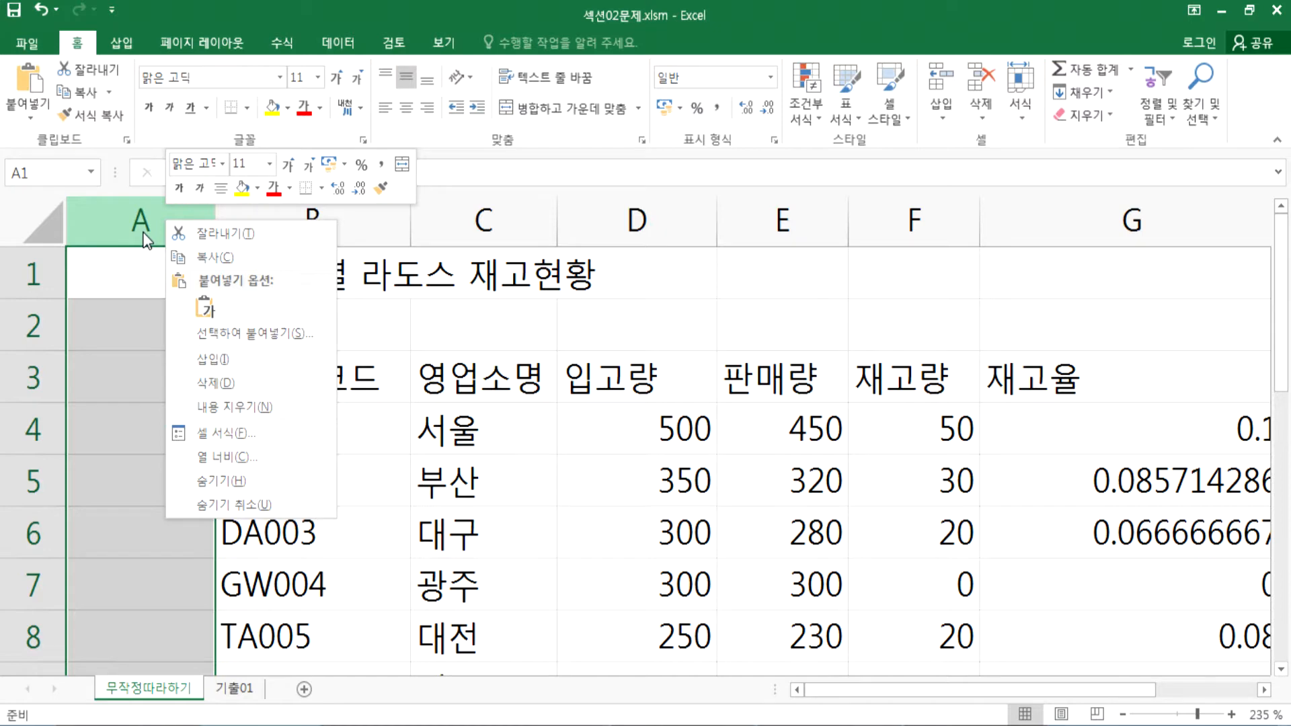
left_click(143, 233)
right_click(144, 231)
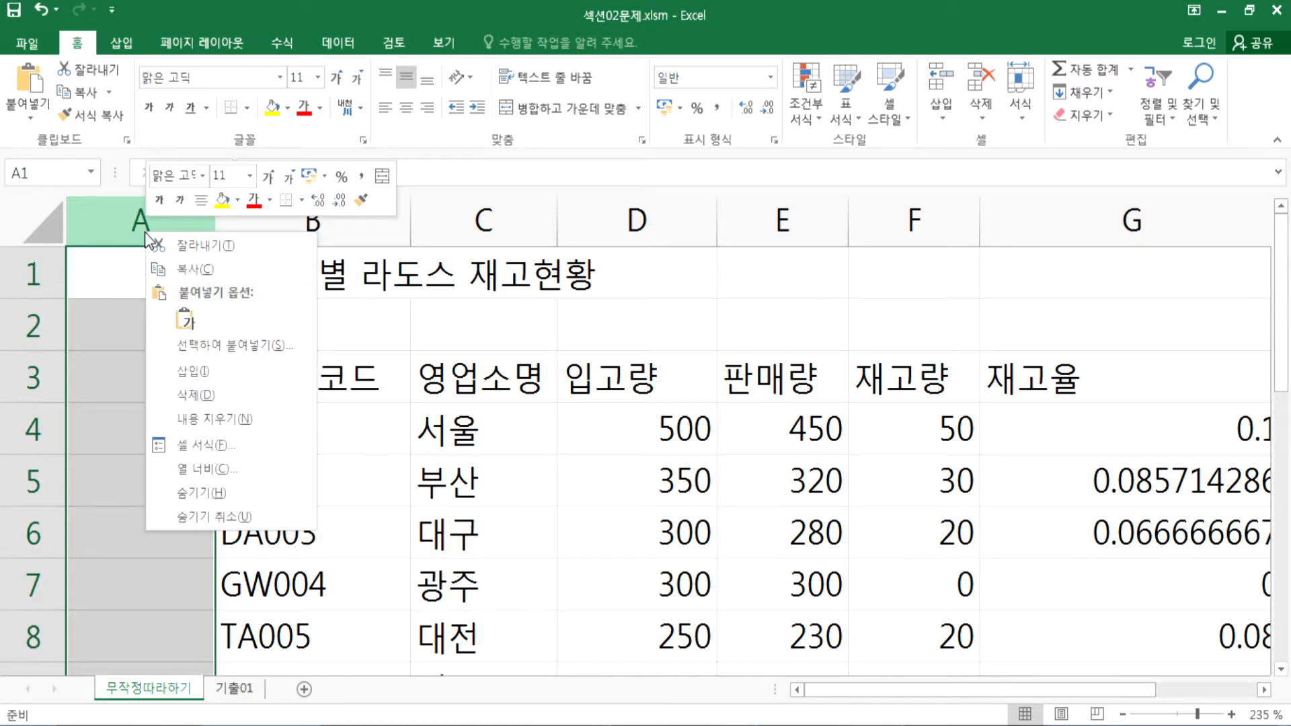
left_click(202, 470)
type("2")
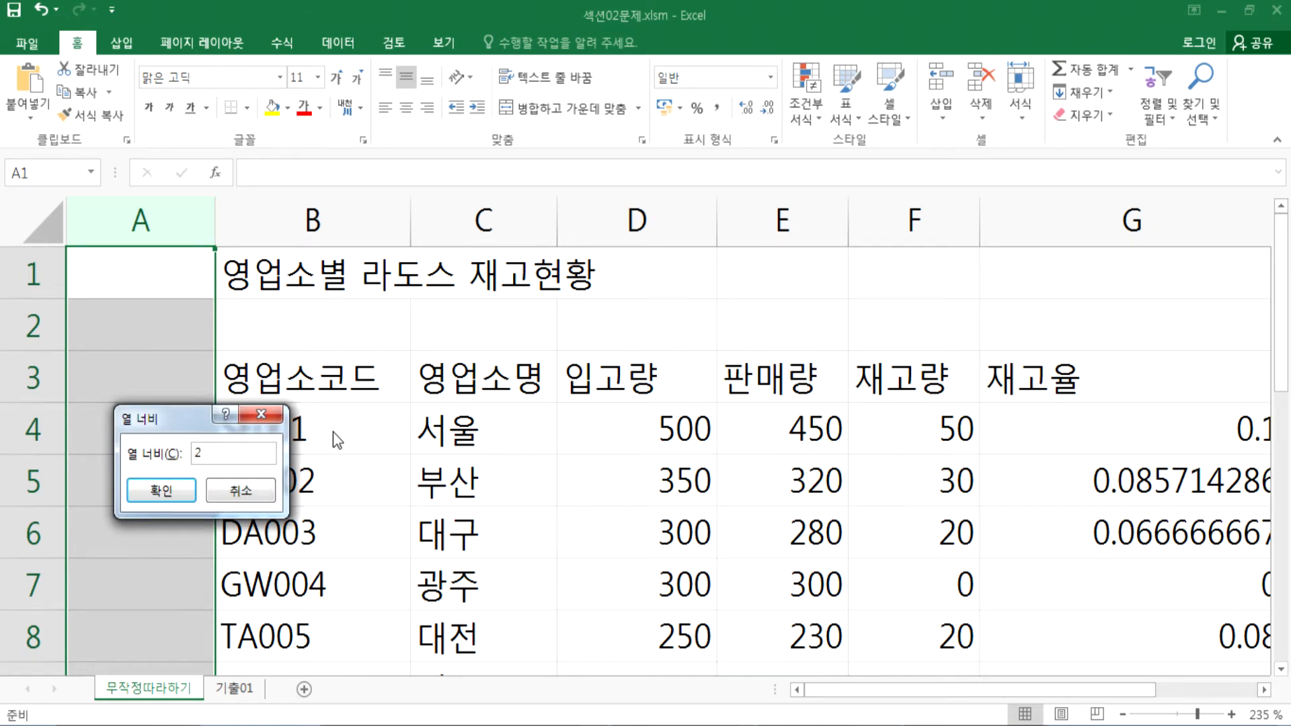
left_click(160, 491)
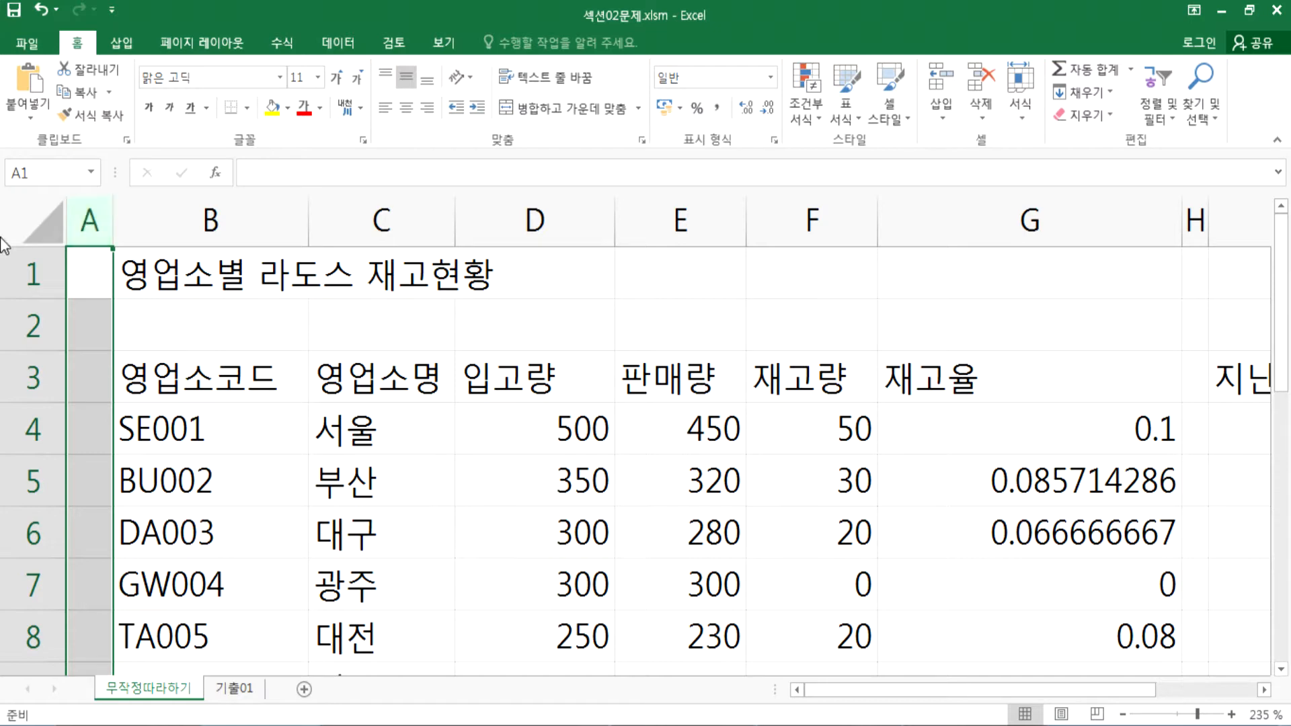
Step: Enlarge row 1 slightly by moving its border freehand and set its height to exactly 24
left_click(41, 274)
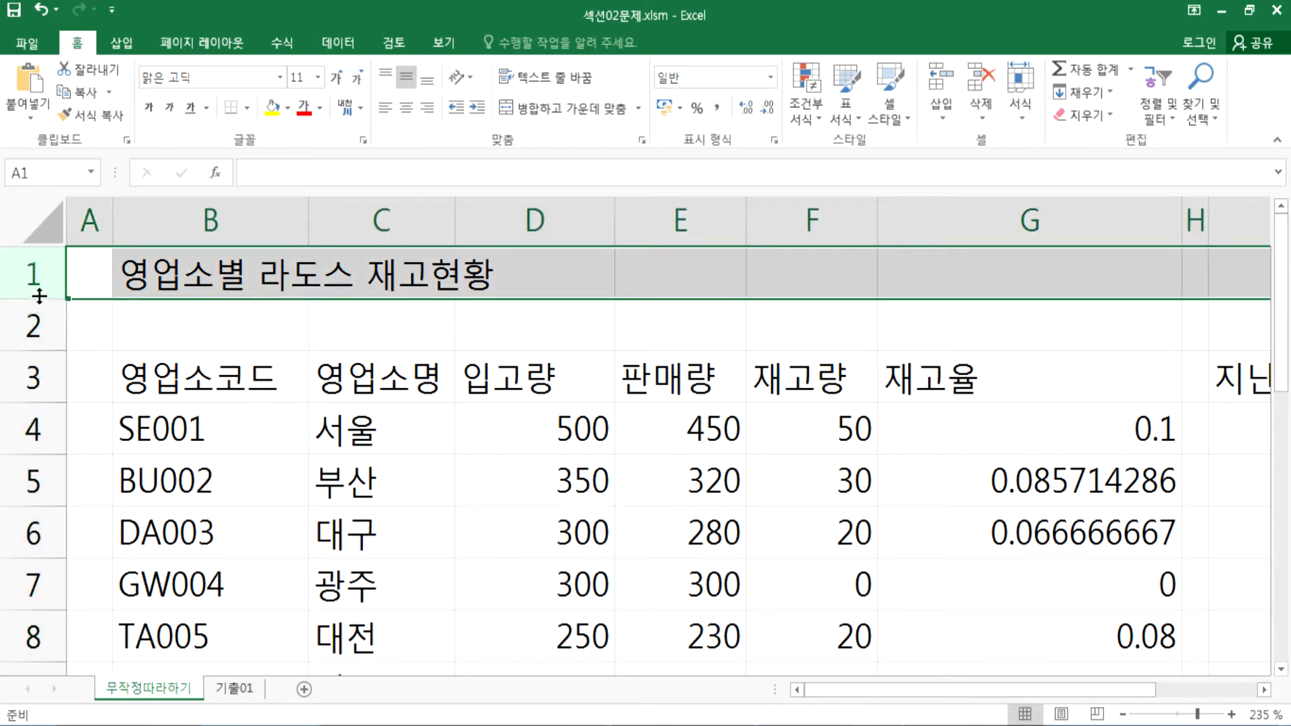
mouse_move(41, 298)
left_mouse_down()
mouse_move(42, 389)
mouse_move(43, 320)
left_mouse_up()
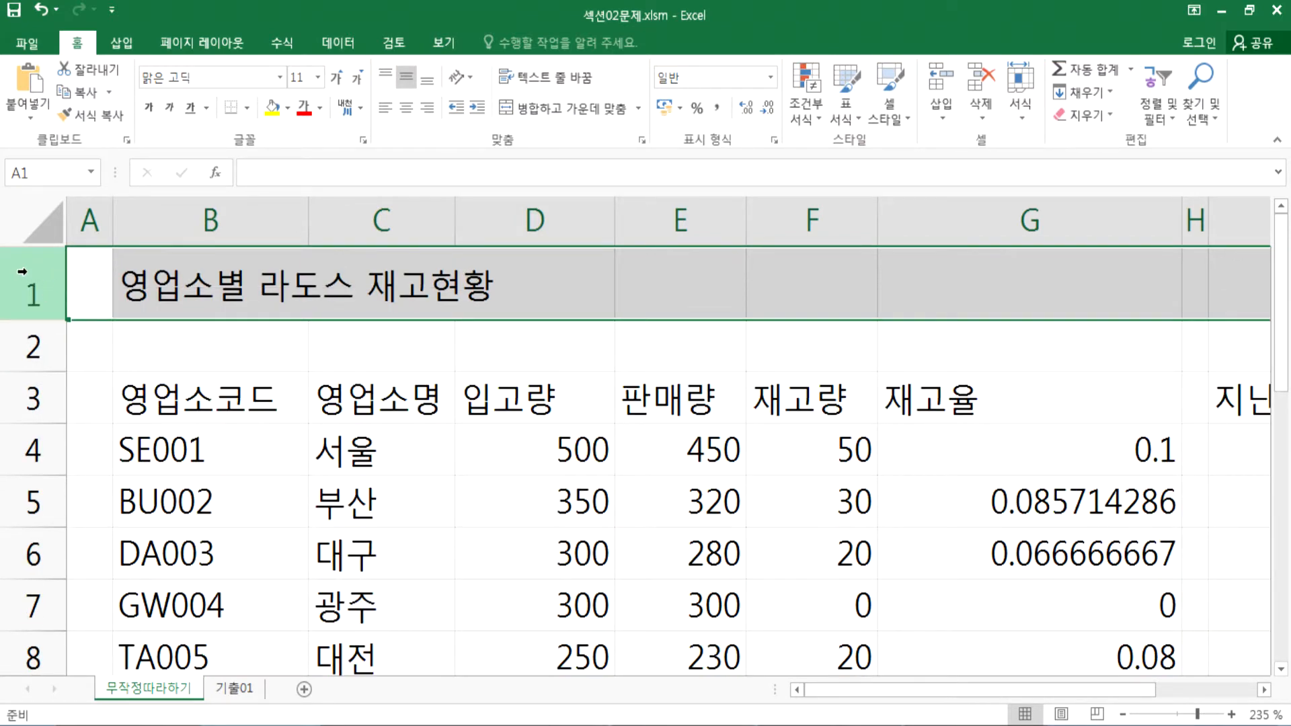
right_click(23, 271)
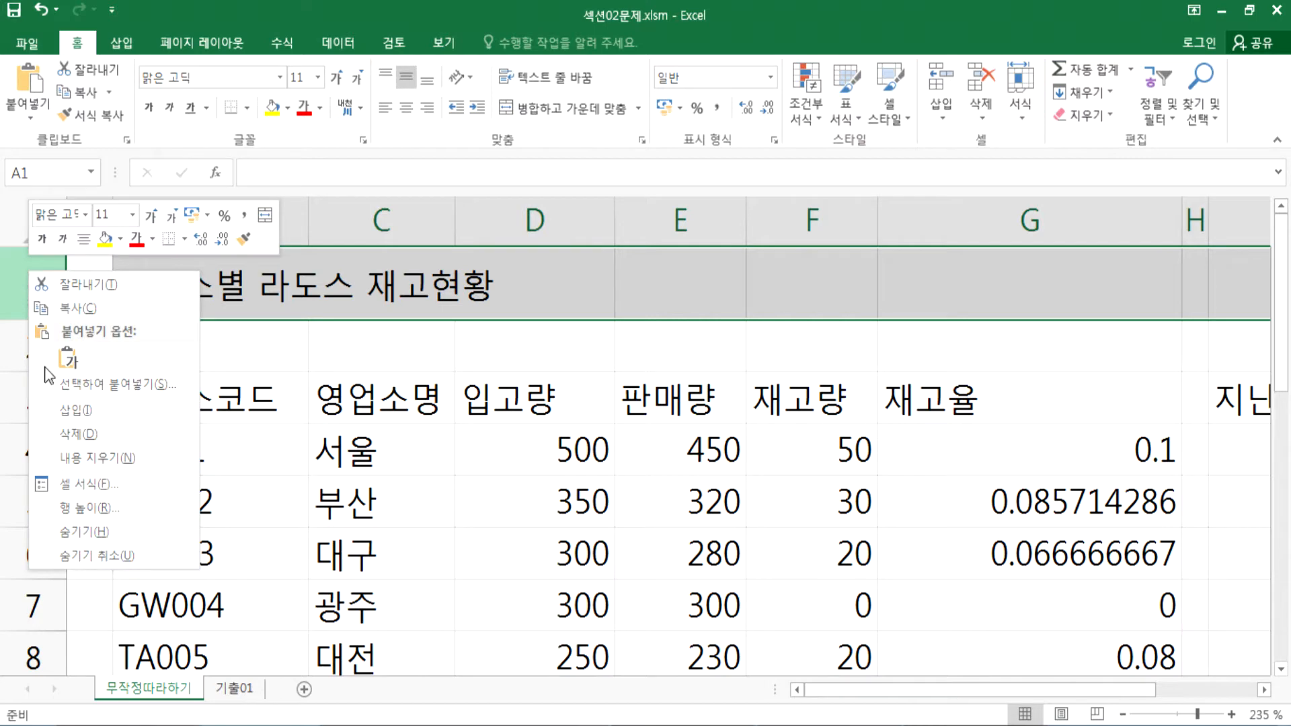
left_click(67, 509)
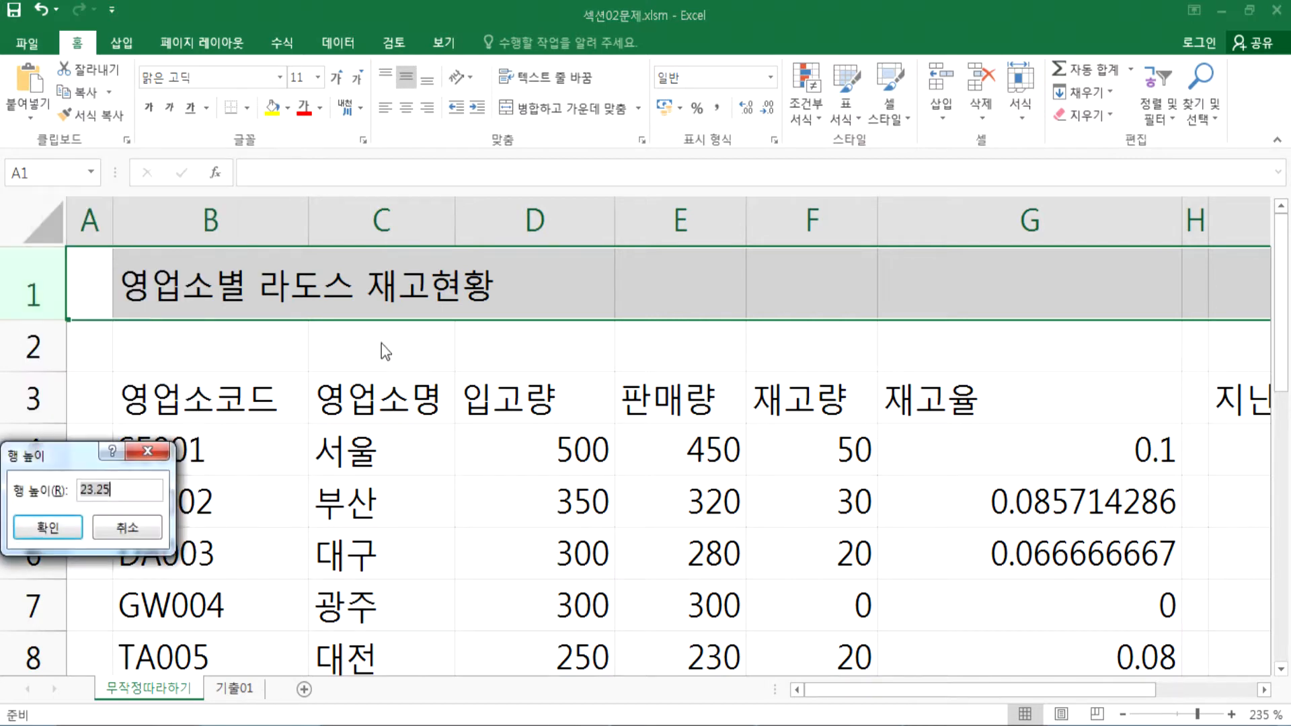
type("24")
key("Return")
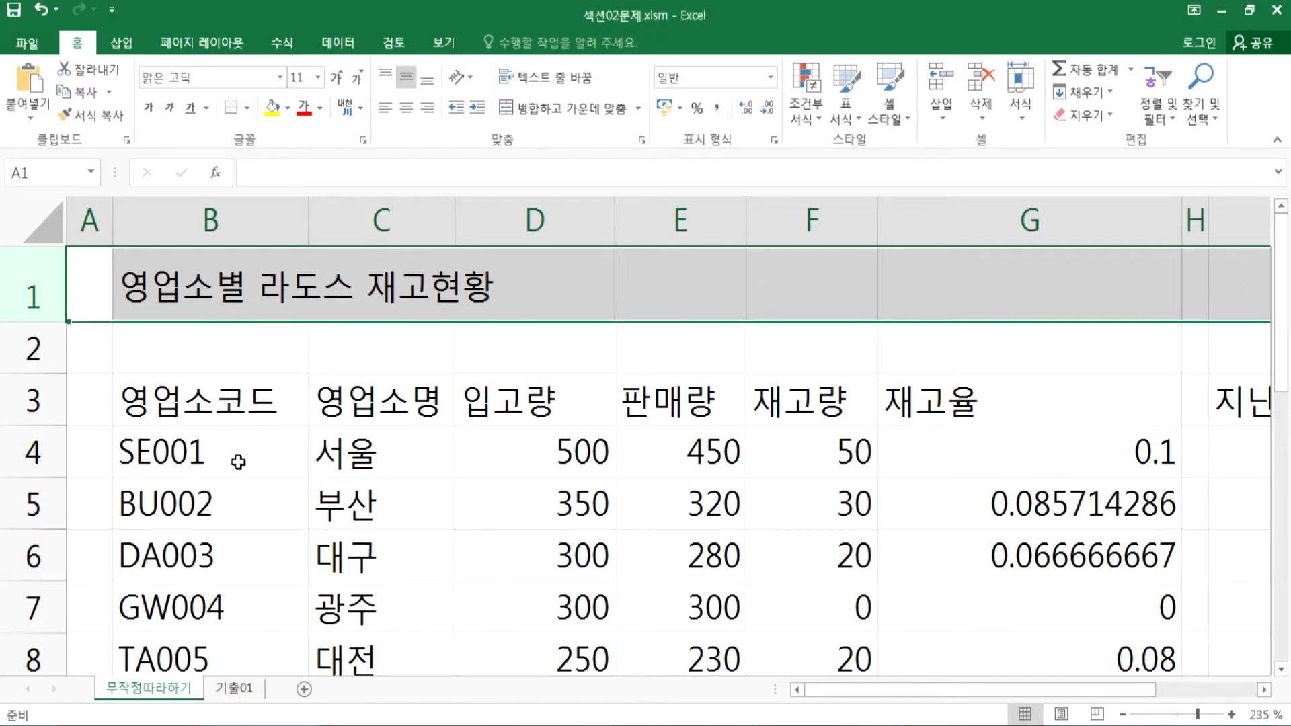
Step: Review column B, row 1 and the table rows down to 작성일, reducing the sheet zoom to 145 %
left_click(239, 216)
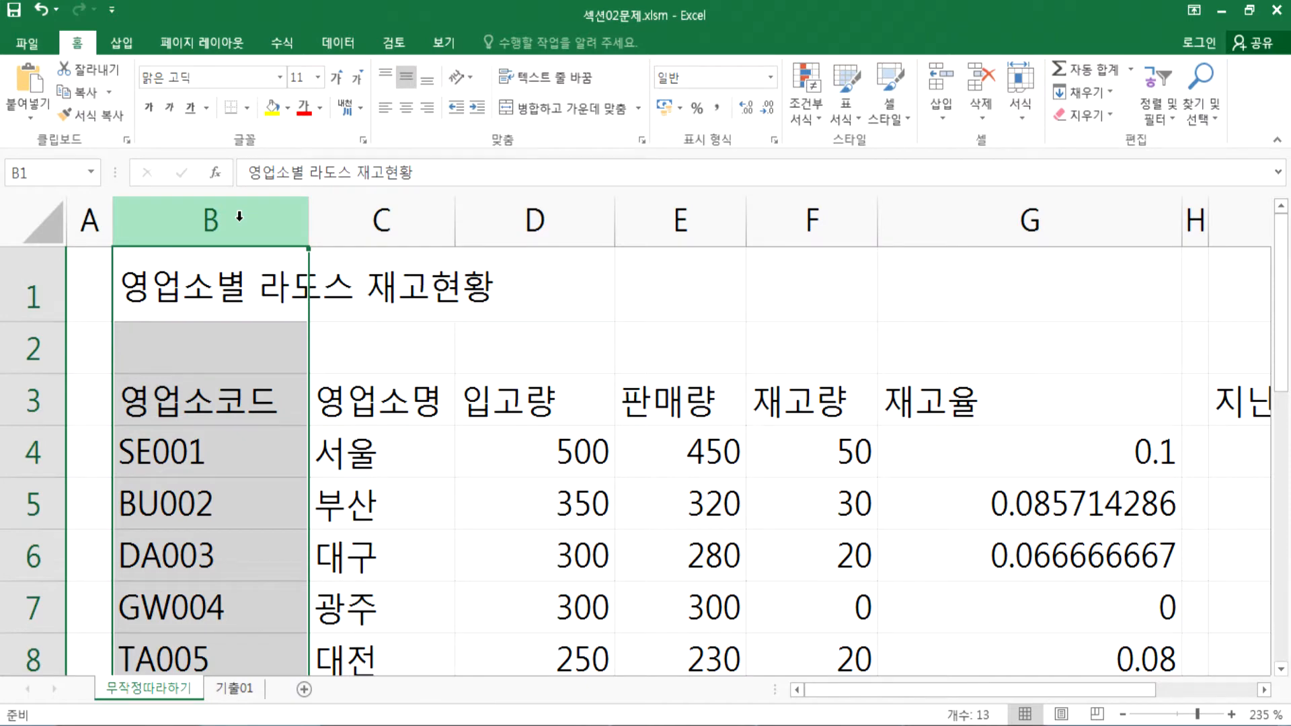
left_click(28, 284)
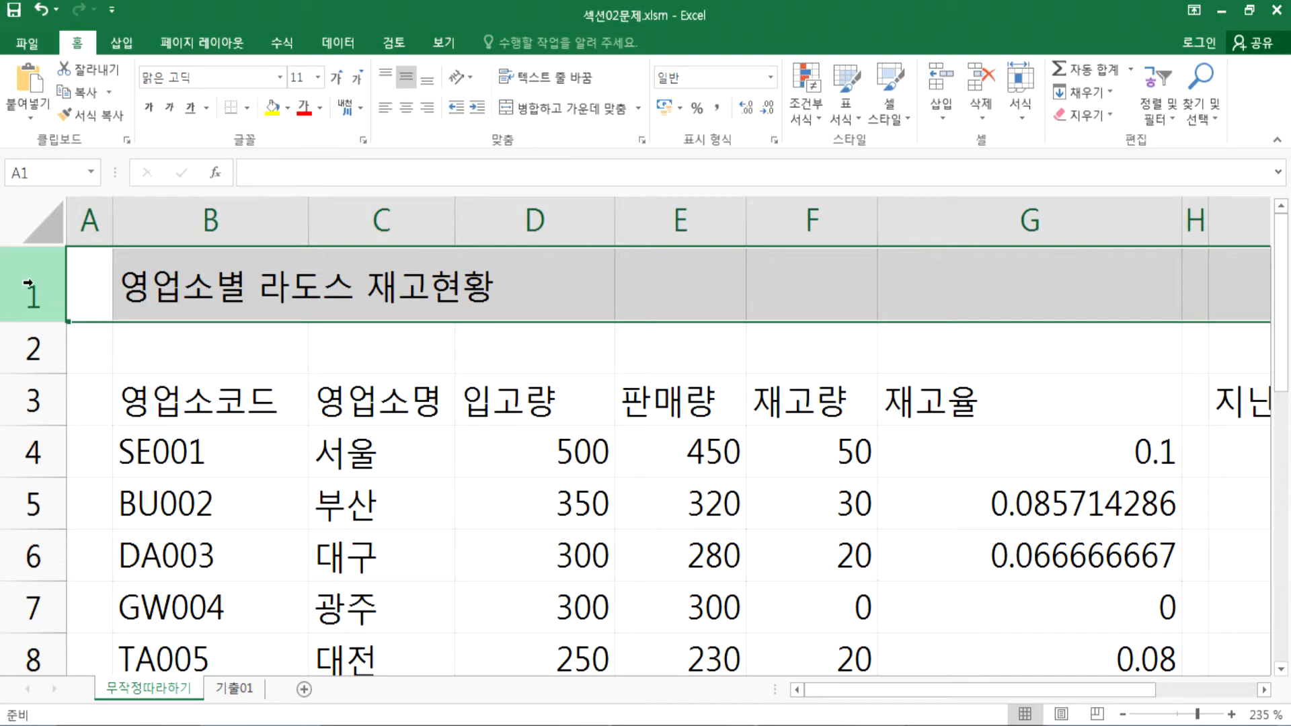
left_click(183, 471)
scroll(200, 430, "down", 5)
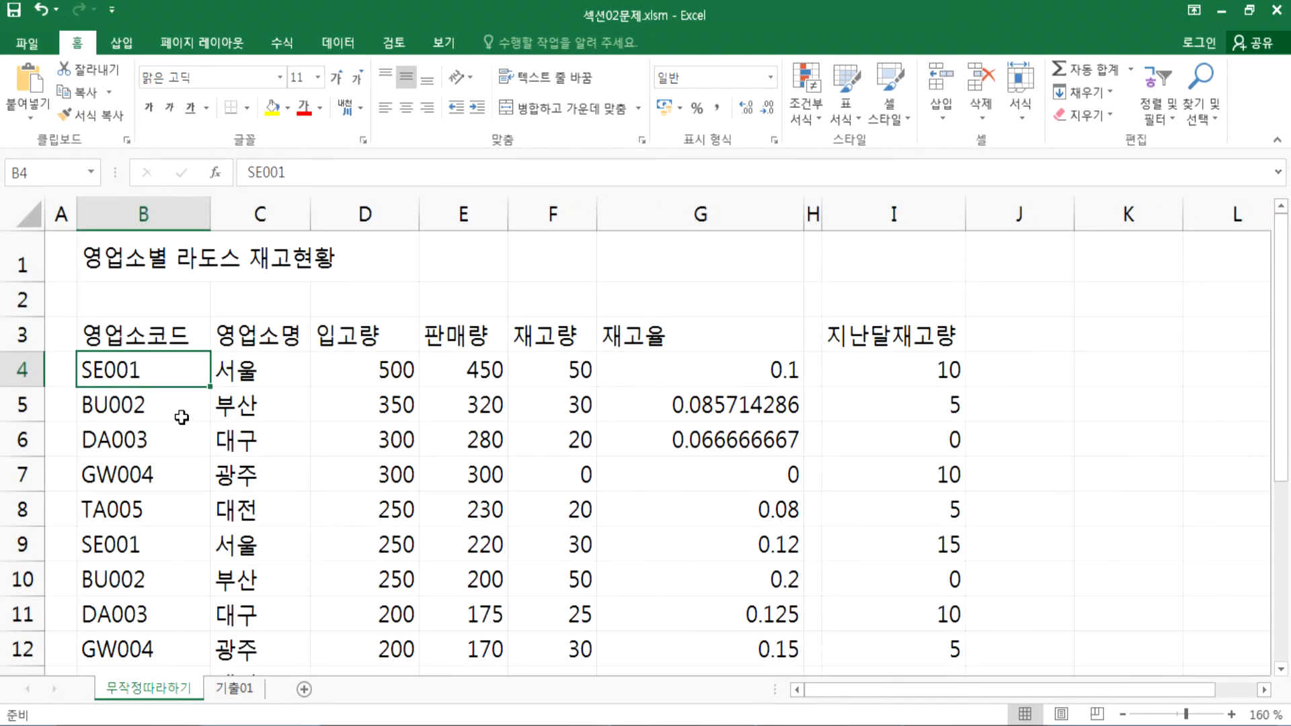
scroll(162, 397, "down", 2)
scroll(142, 371, "up", 1)
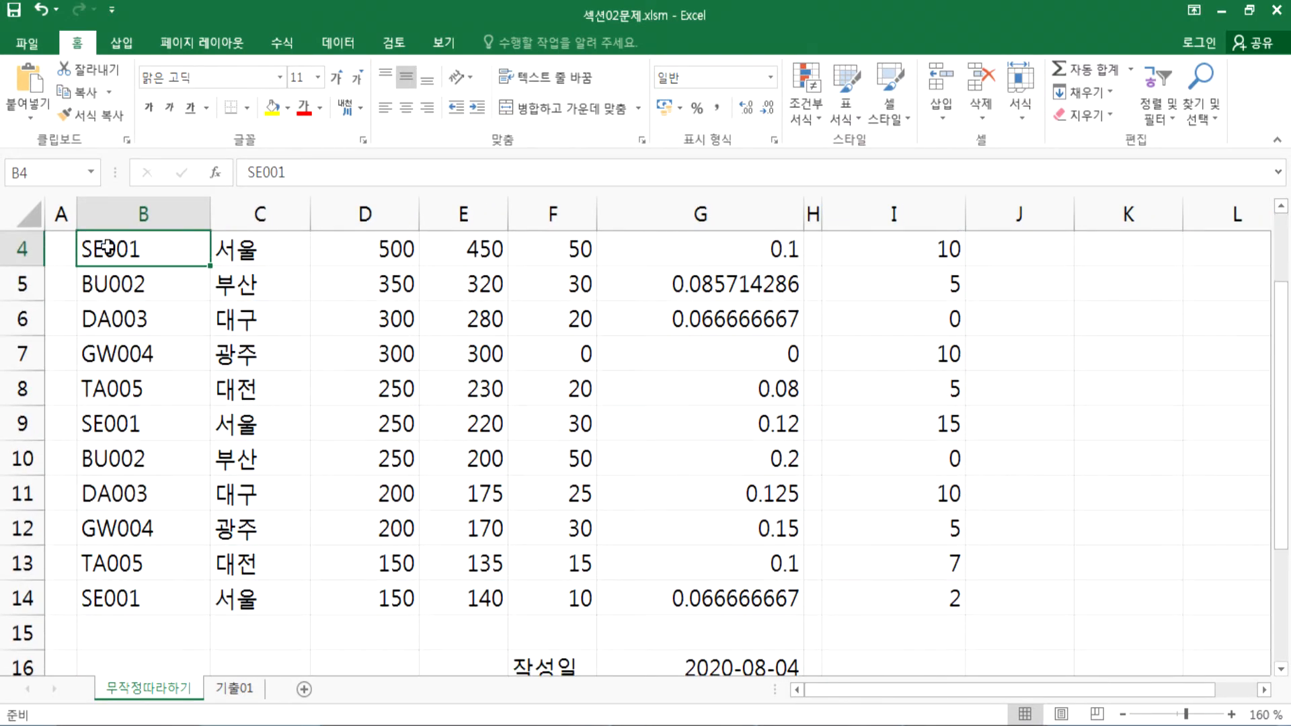
scroll(131, 312, "down", 1)
scroll(131, 311, "up", 1)
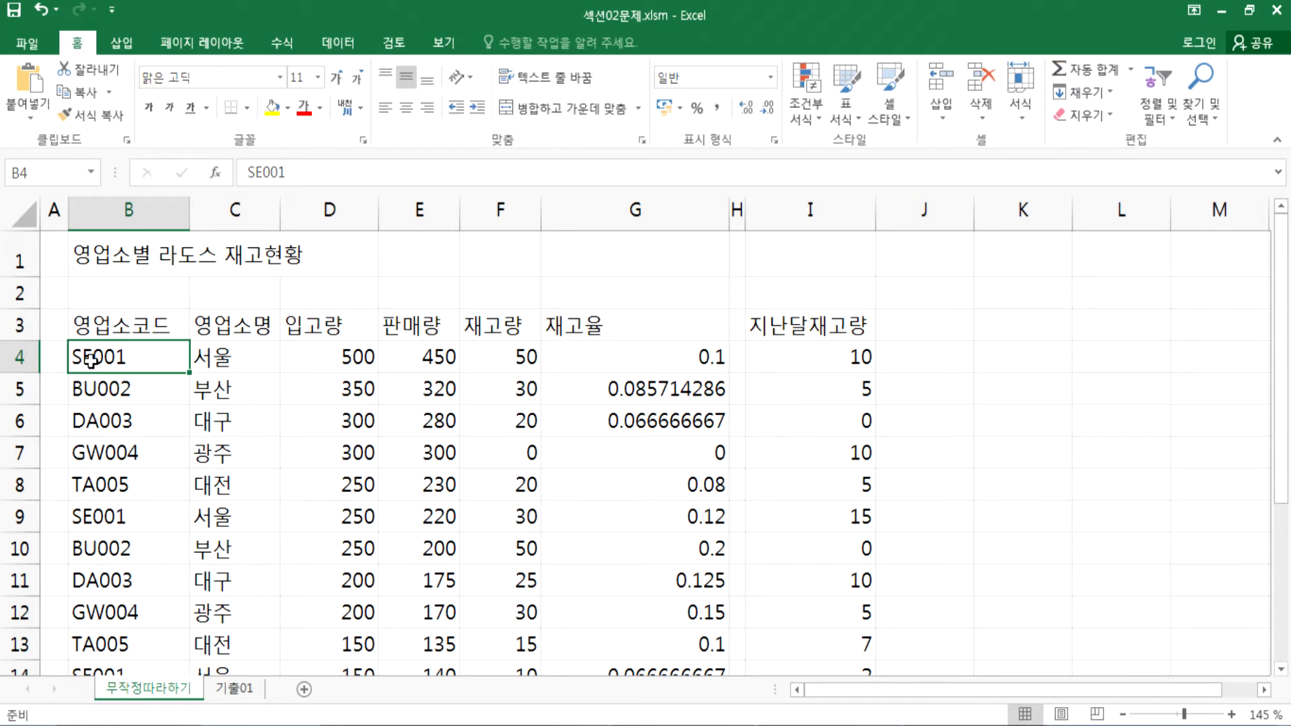
Step: Switch to Notepad and add the heading line "* 글자를 수정하시오." after a blank line below the existing note
key("alt+Tab")
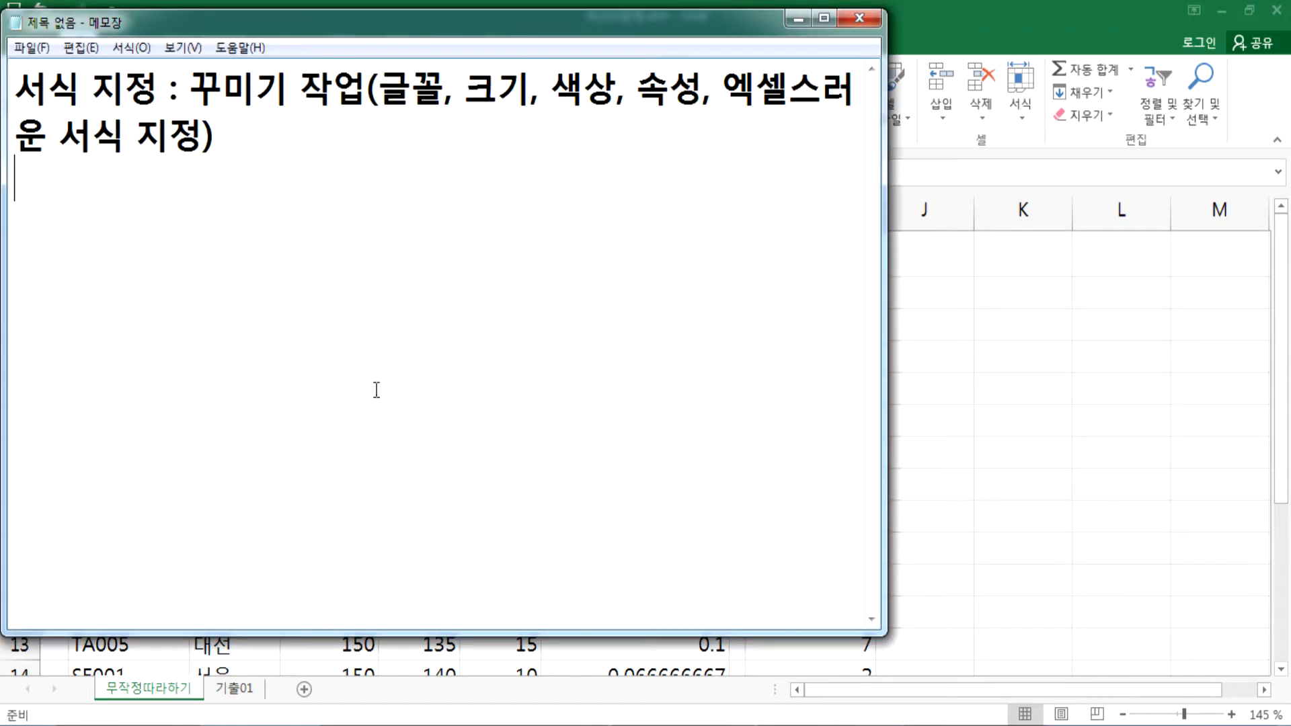
key("Return")
type("글자")
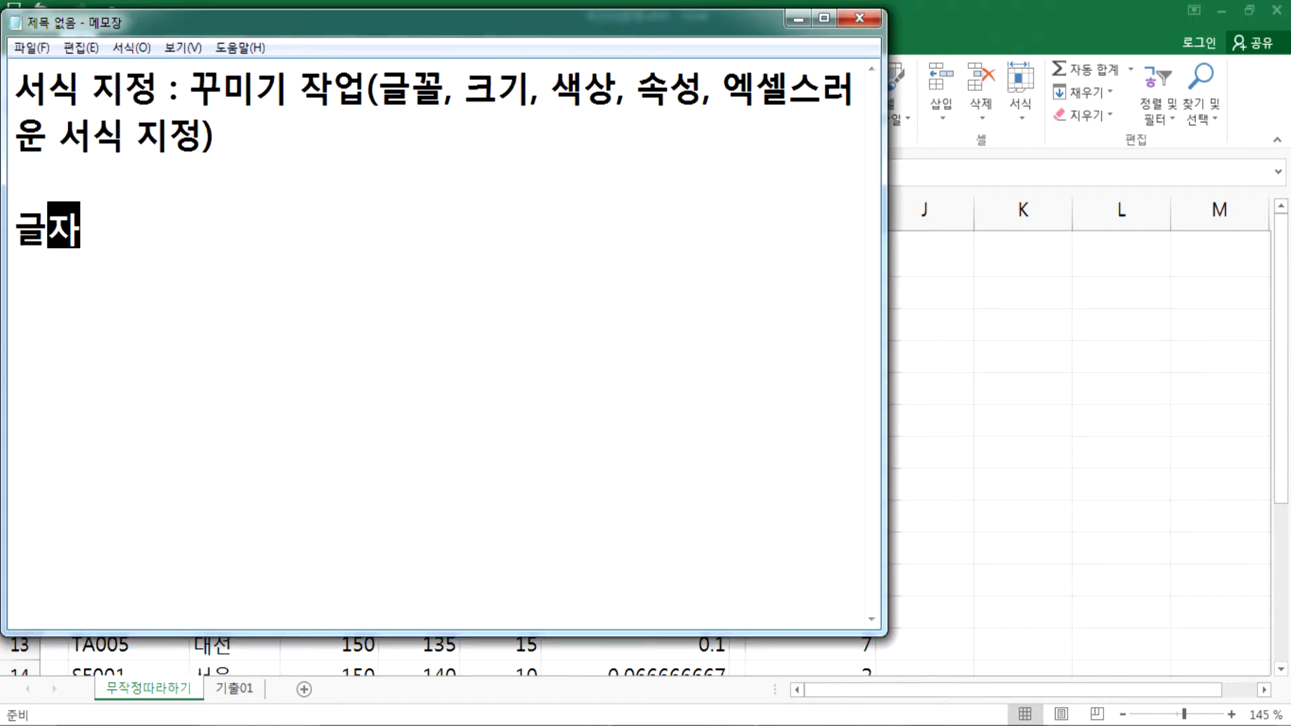
type("를 수정하시오.")
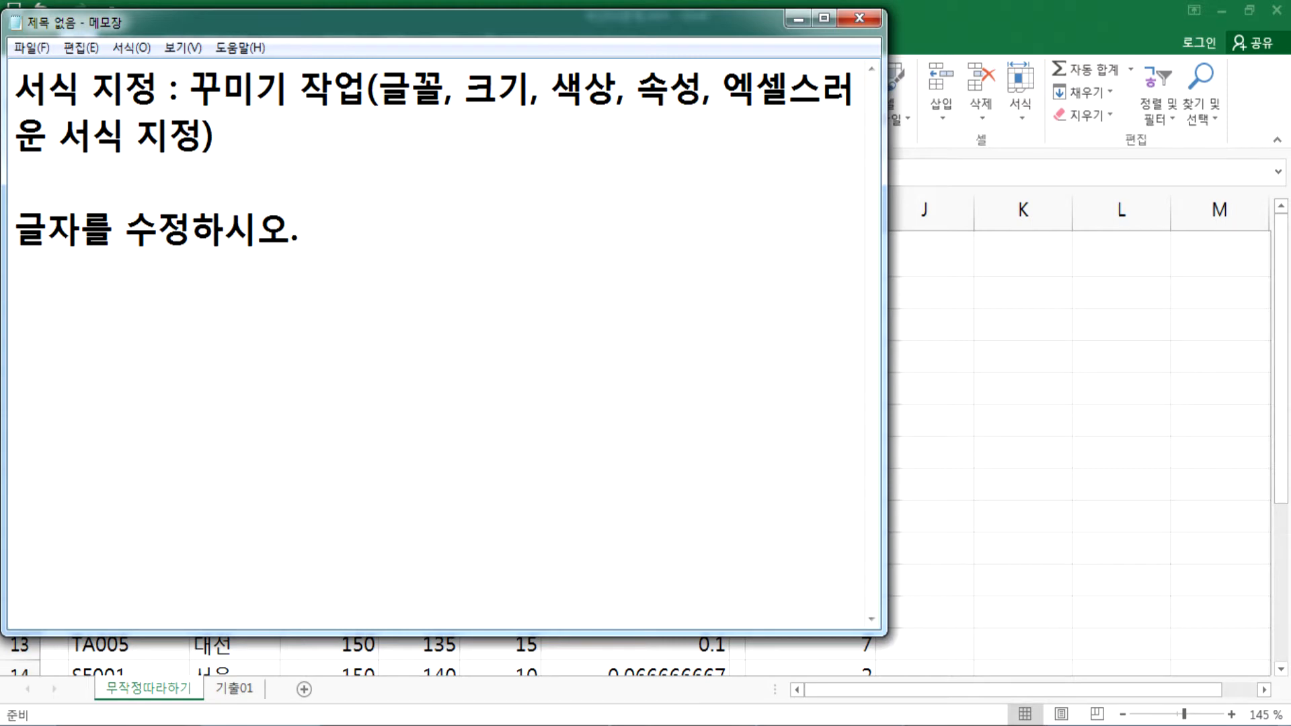
key("Return")
key("Up")
type("*")
key("Down")
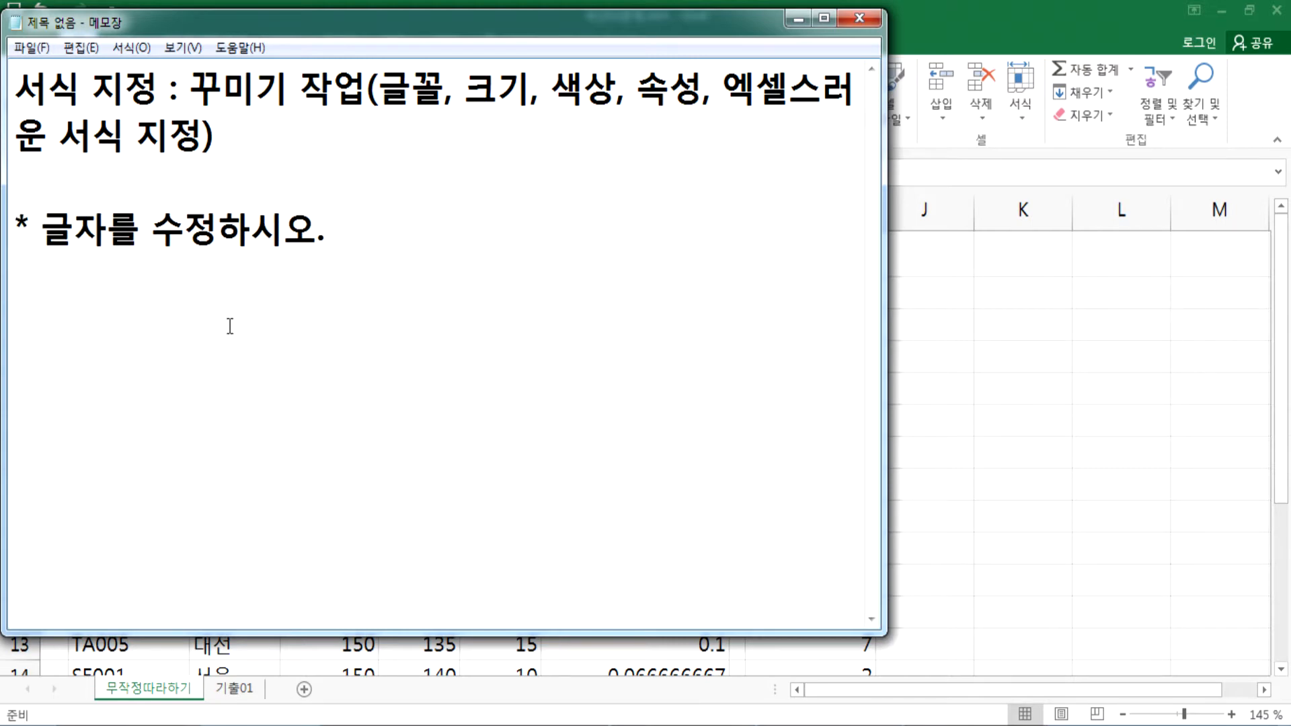
Step: Add the line "- 셀을 더블클릭해서 수정" under the "* 글자를 수정하시오." heading, ending on a new line
type("-")
type("셀을 더")
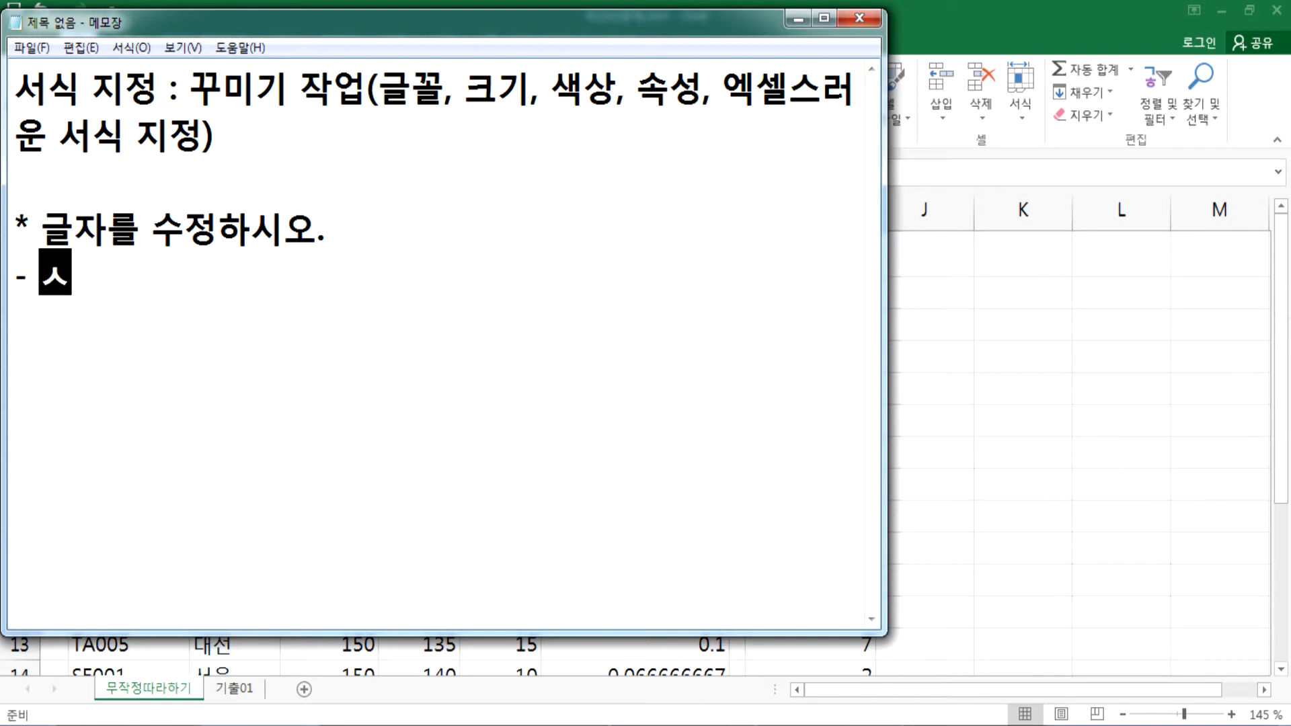
type("블클릭새")
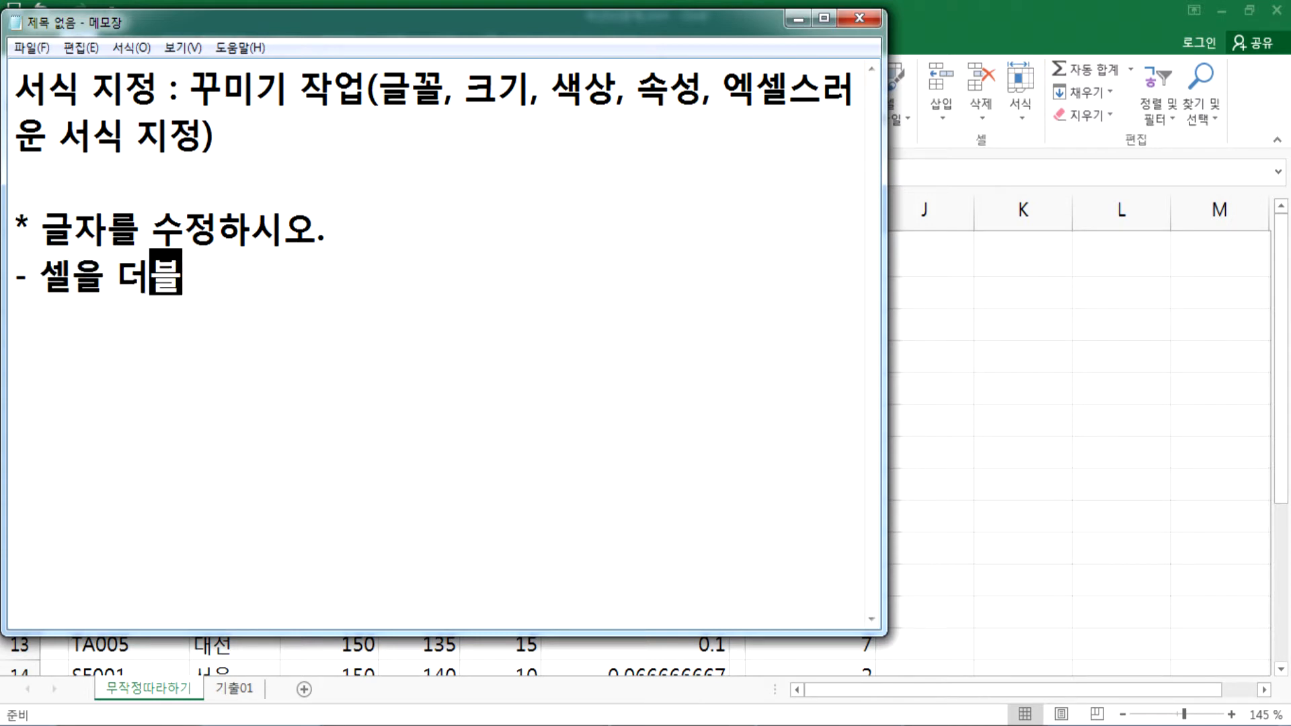
key("BackSpace")
key("BackSpace")
type("해서 수정")
key("Return")
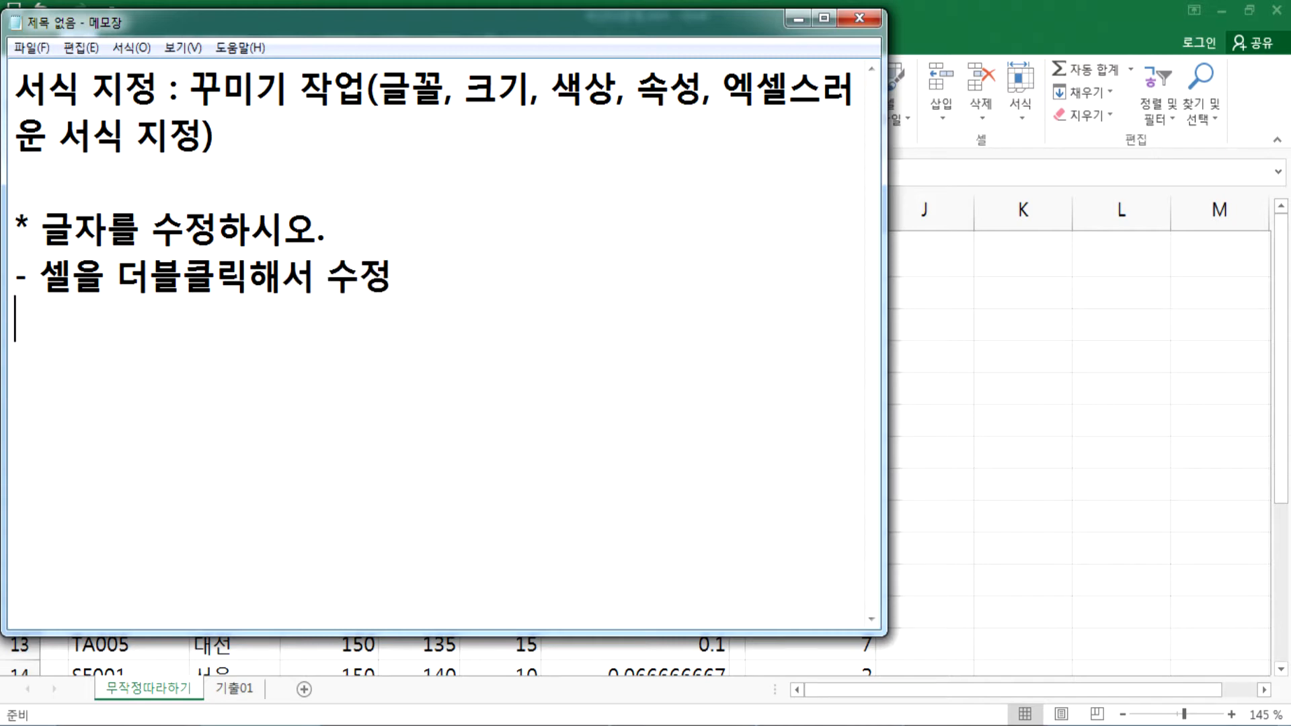
Step: Add a second method line reading "- 셀을 클릭한 후에 F2키를 눌러서 수정", ending on a new line
type("- 세ㄹ을 클리")
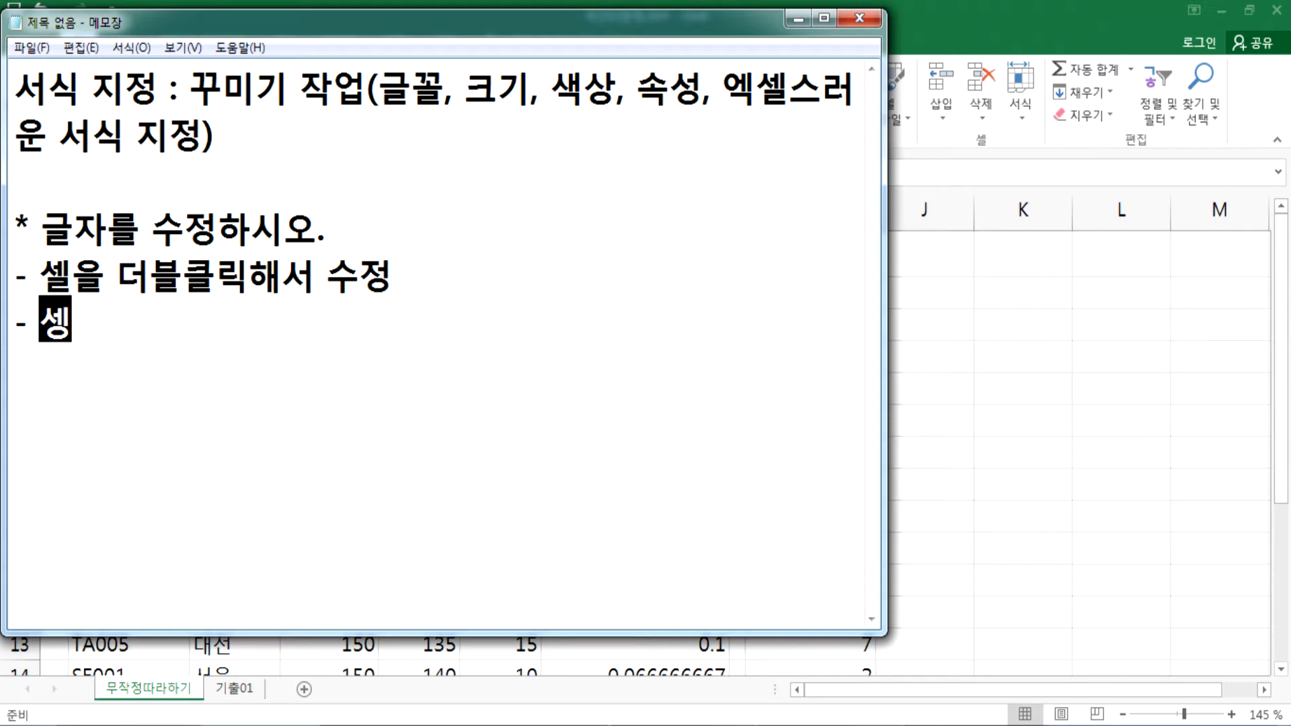
type("ㄱ한 후에 f")
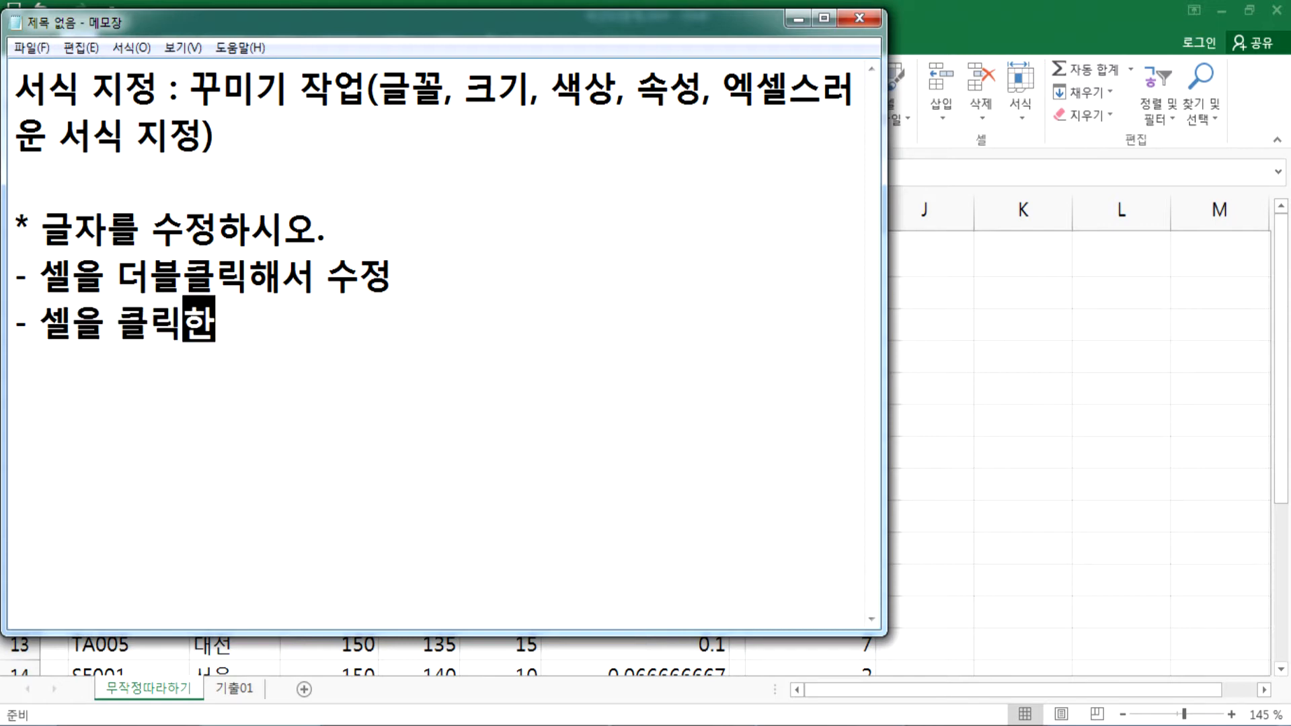
key("BackSpace")
type("F21")
key("BackSpace")
type("키를 ")
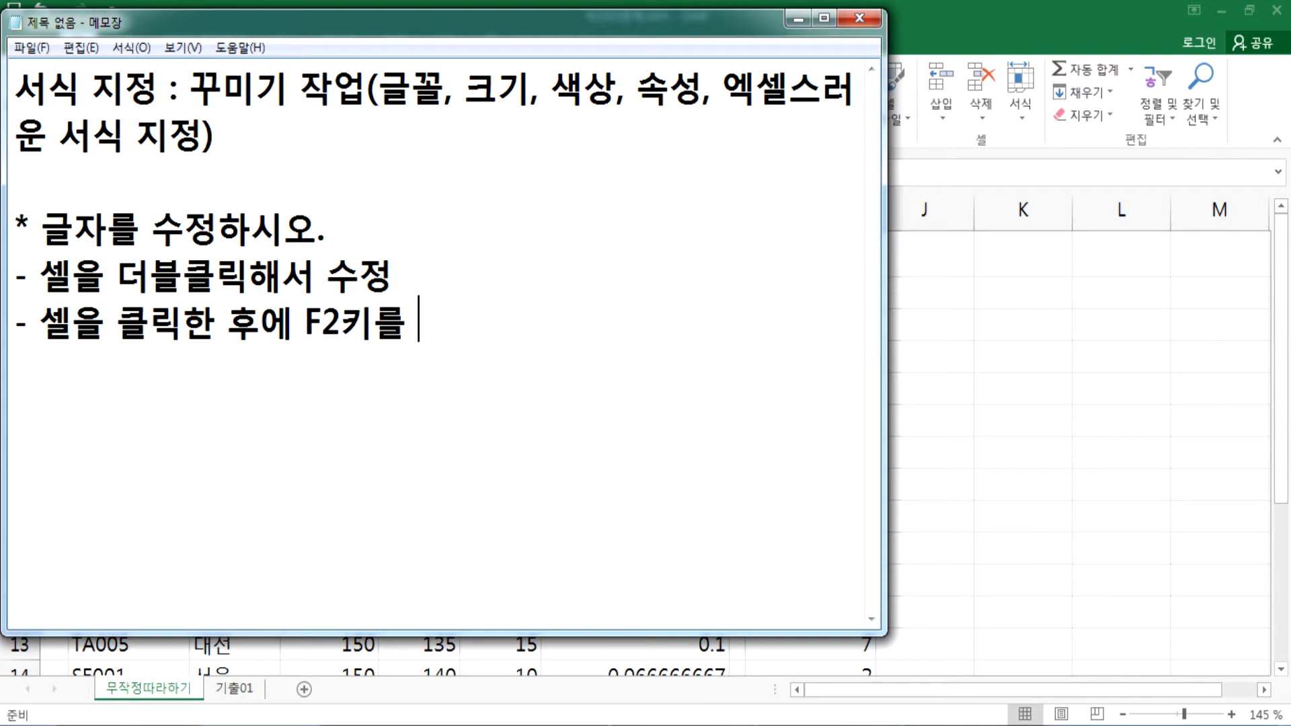
type("눌러서 ㅅㅜ정")
key("Return")
Step: Add a third method line reading "- 셀을 클릭한 후에 수식입력줄을 클릭해서 수정", ending on a new line
type("- 셀을 클릭")
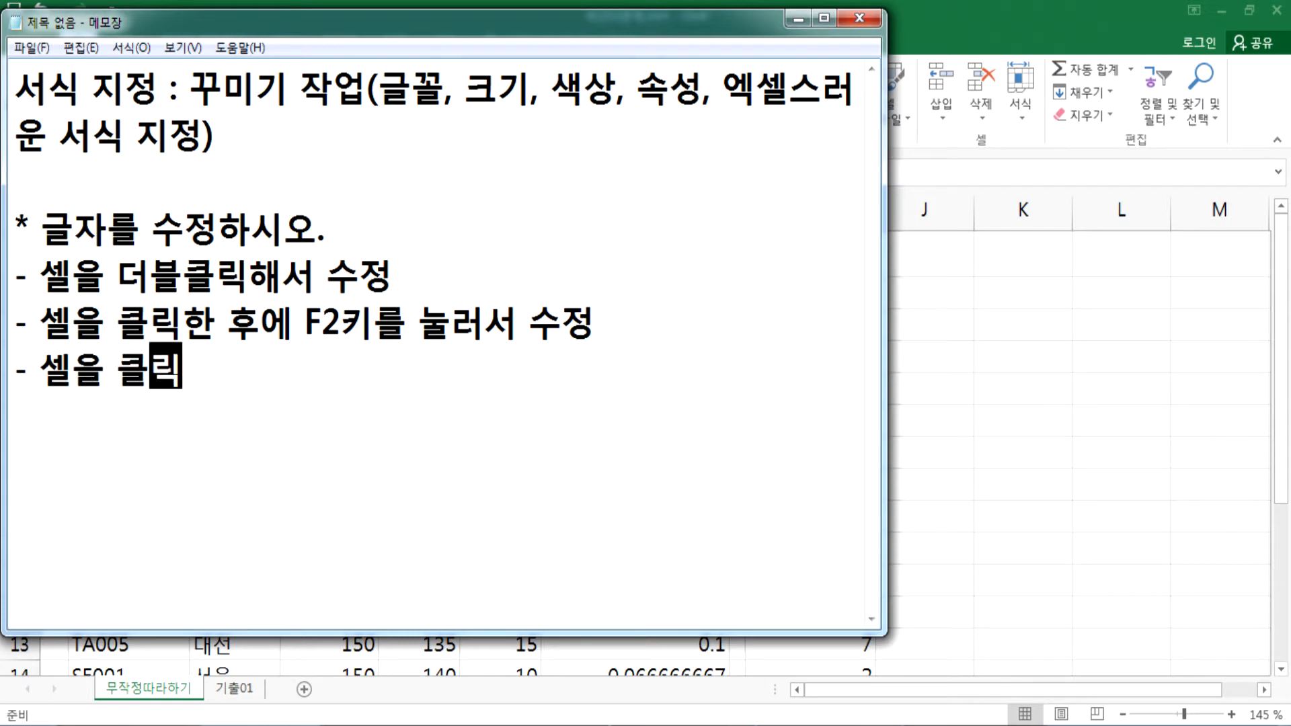
type("한 후에 수식")
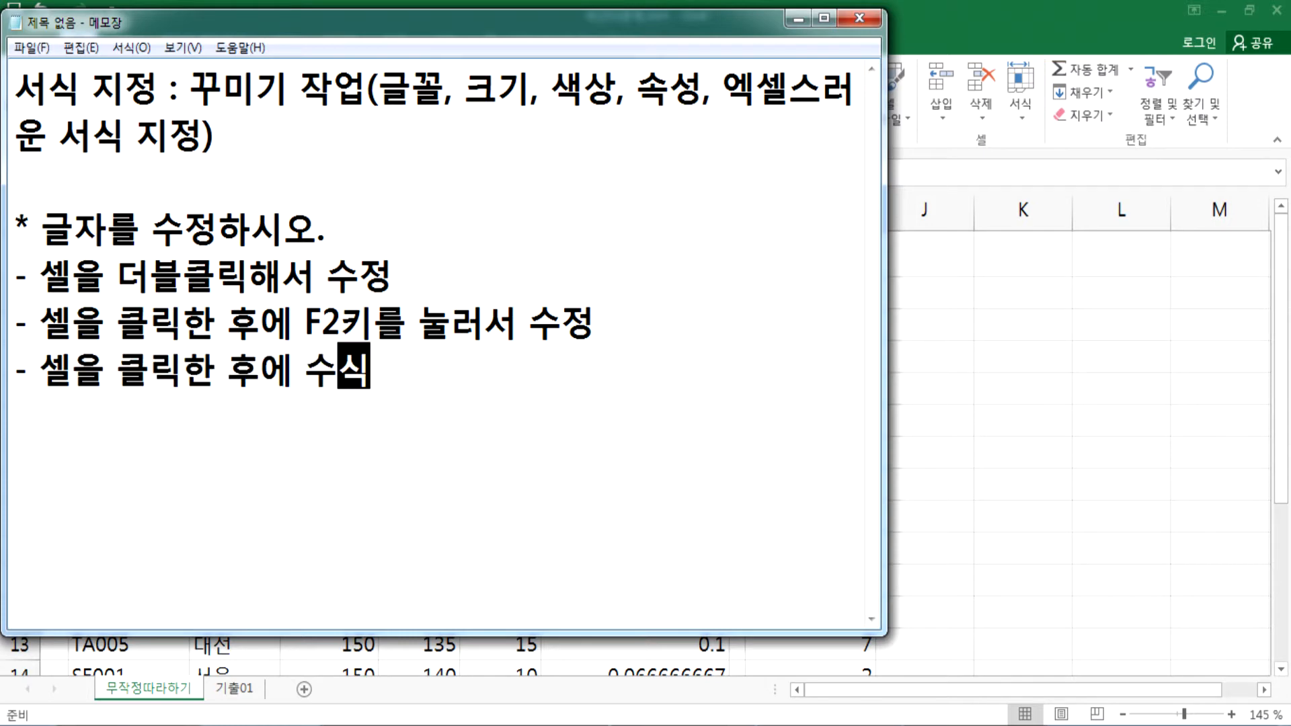
type("입력줄ㅇ을 클릭해서 ㅅ")
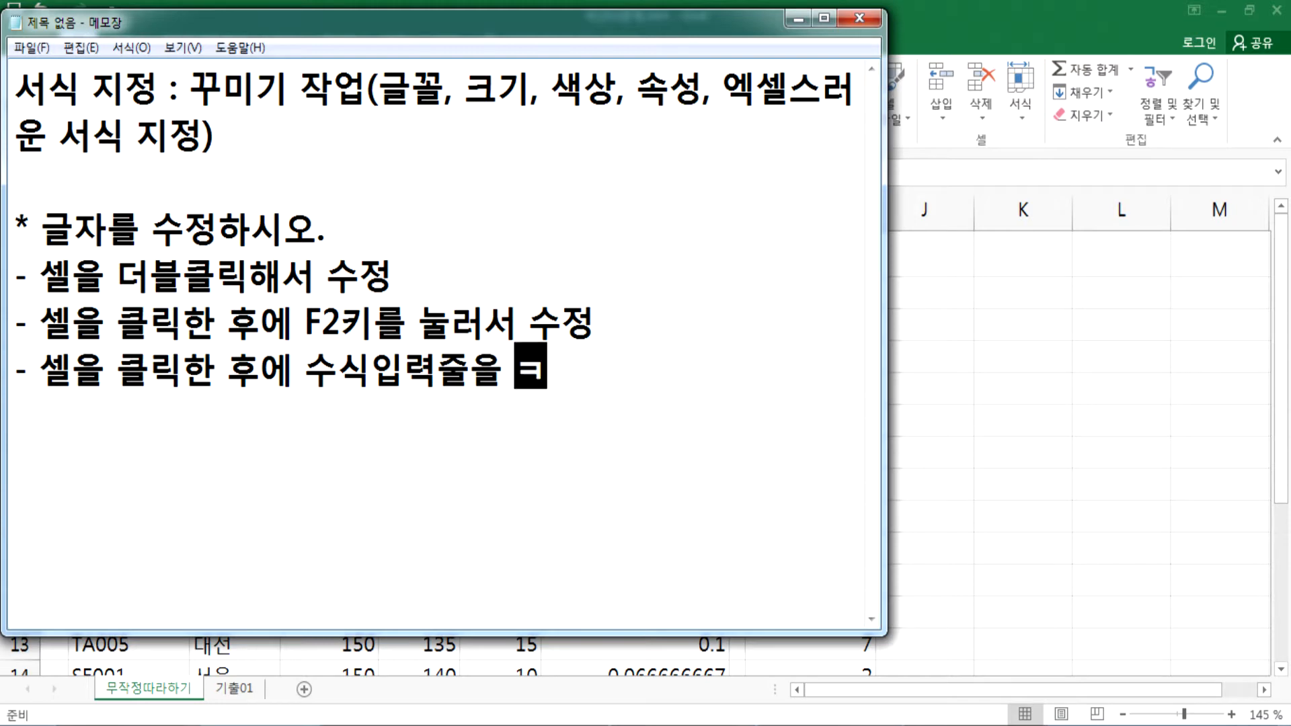
type("수정")
key("Return")
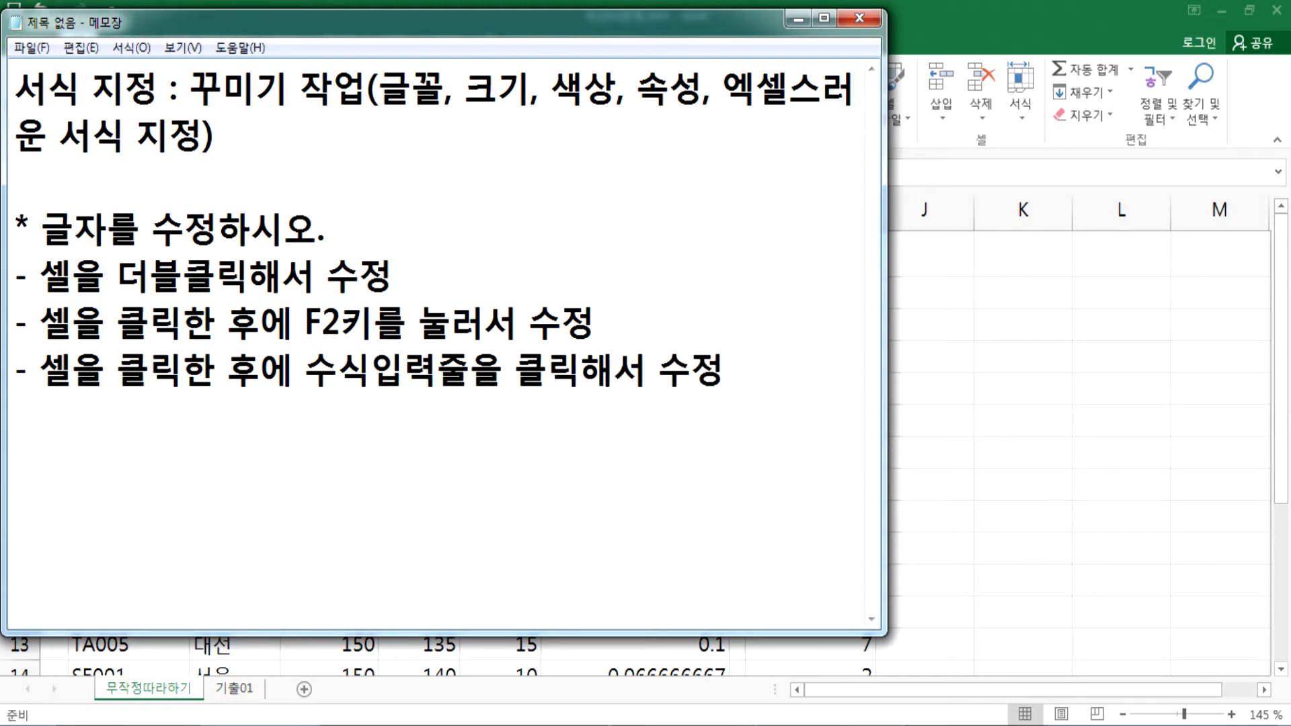
type("- 새로 입ㄹ력")
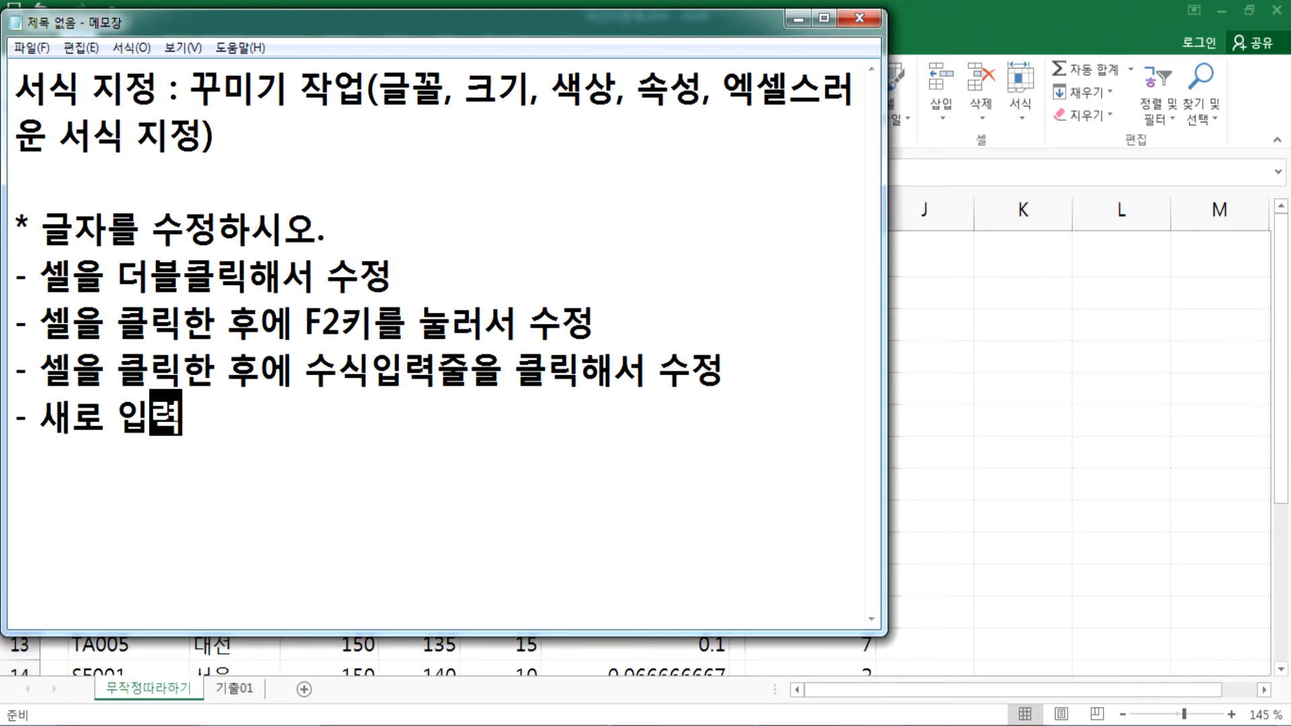
key("shift+Home")
key("BackSpace")
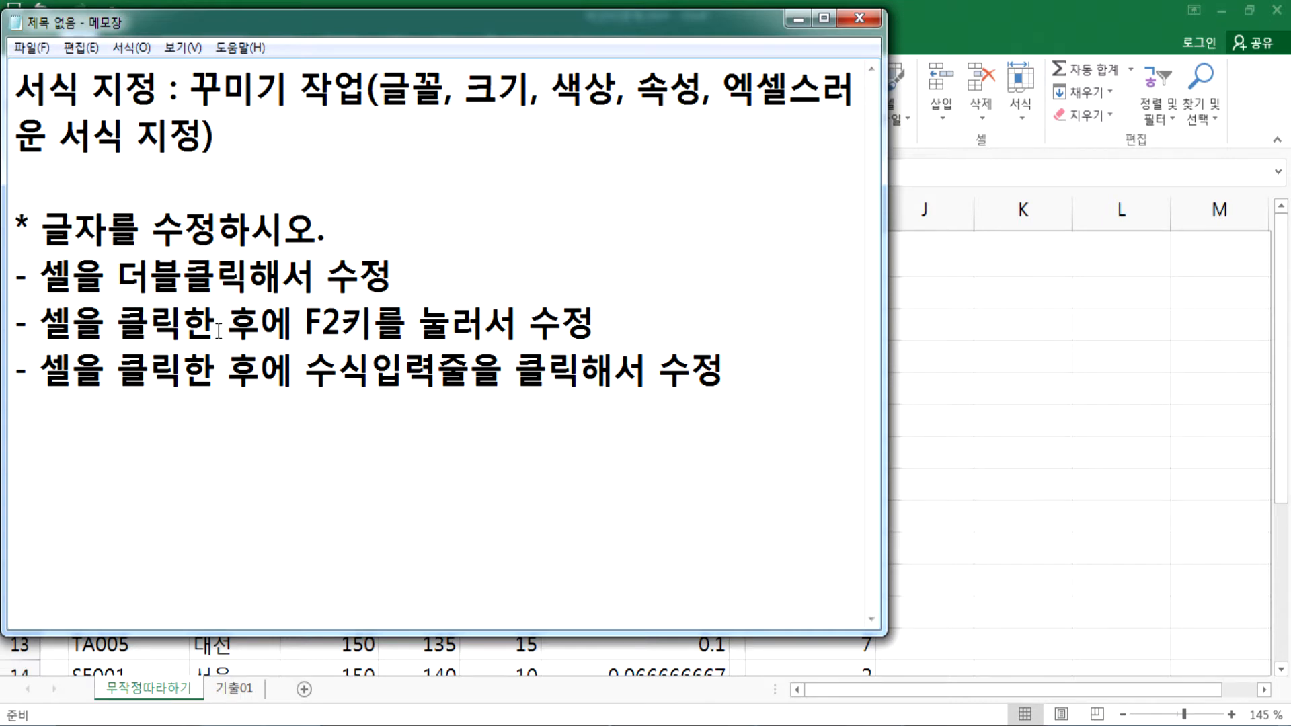
Step: Return to Excel, open the 영업소코드 entry in cell B4 for editing and leave it without changes
key("alt+Tab")
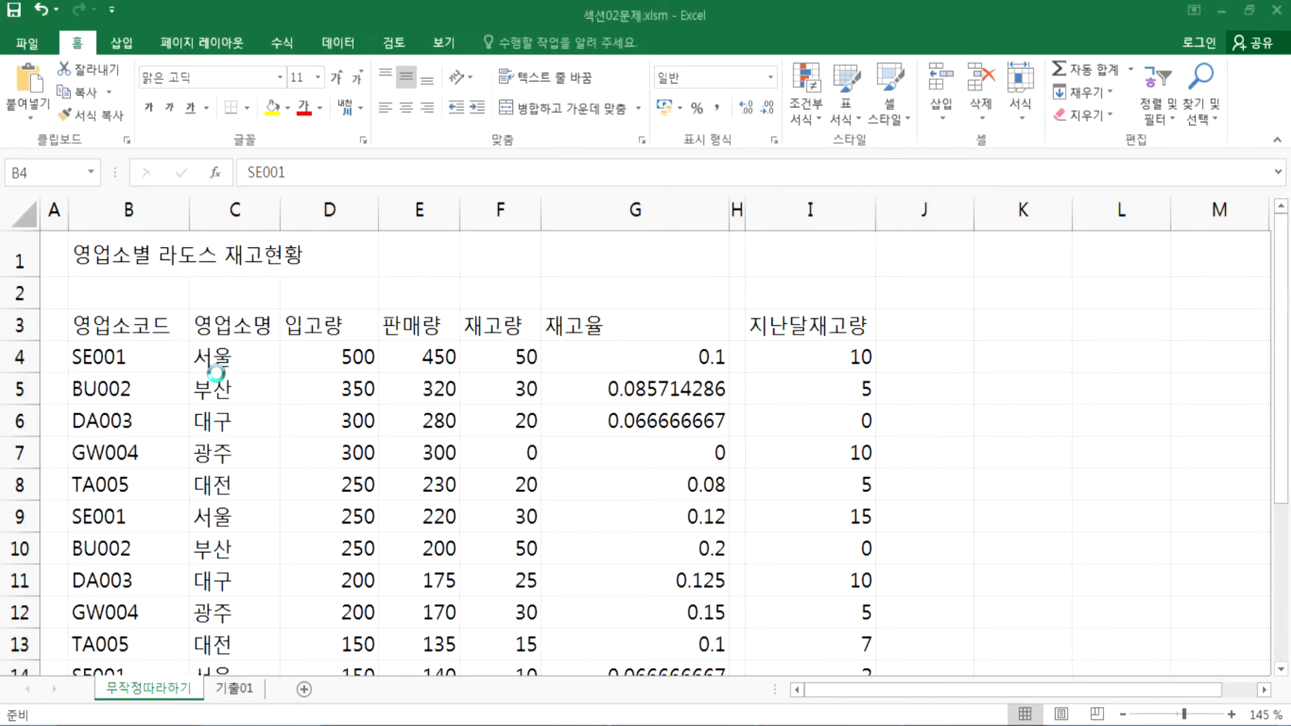
left_click(97, 383)
left_click(101, 363)
key("F2")
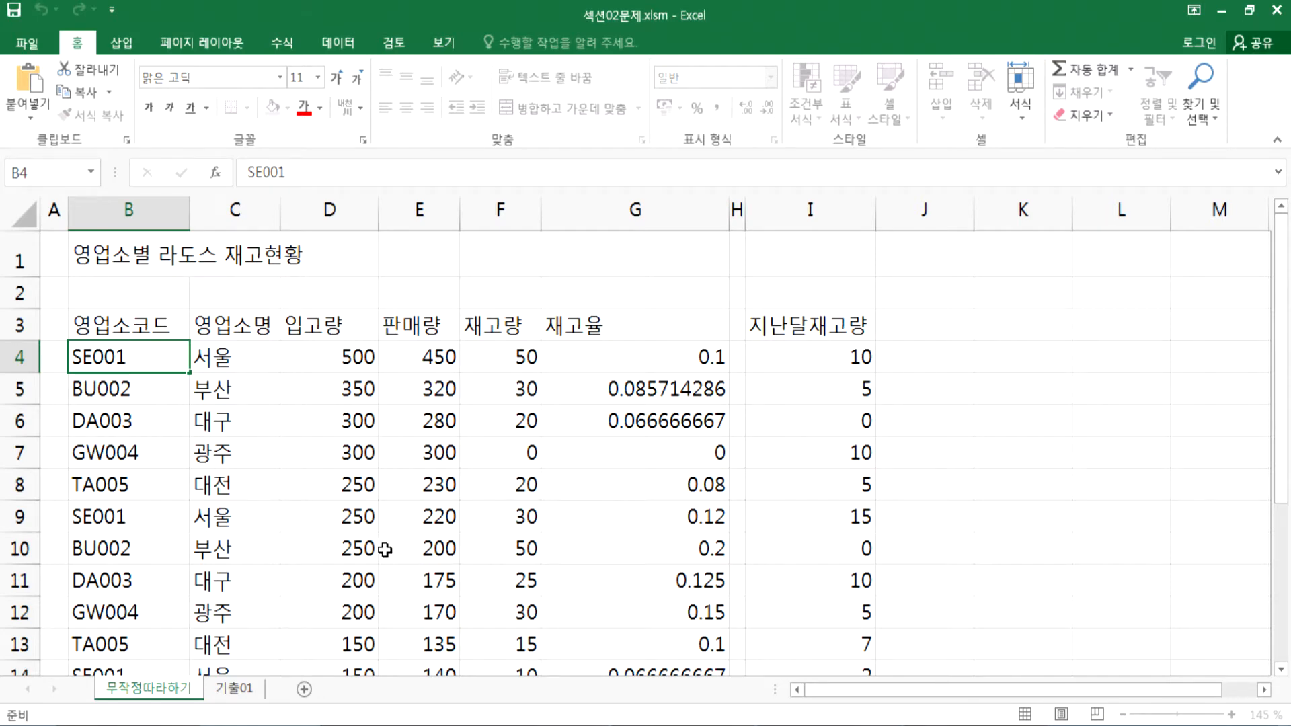
key("Escape")
Step: Open cell B4's code for editing with the cursor at its end and at its beginning, leaving it without changes
scroll(242, 537, "up", 4)
scroll(226, 525, "up", 1)
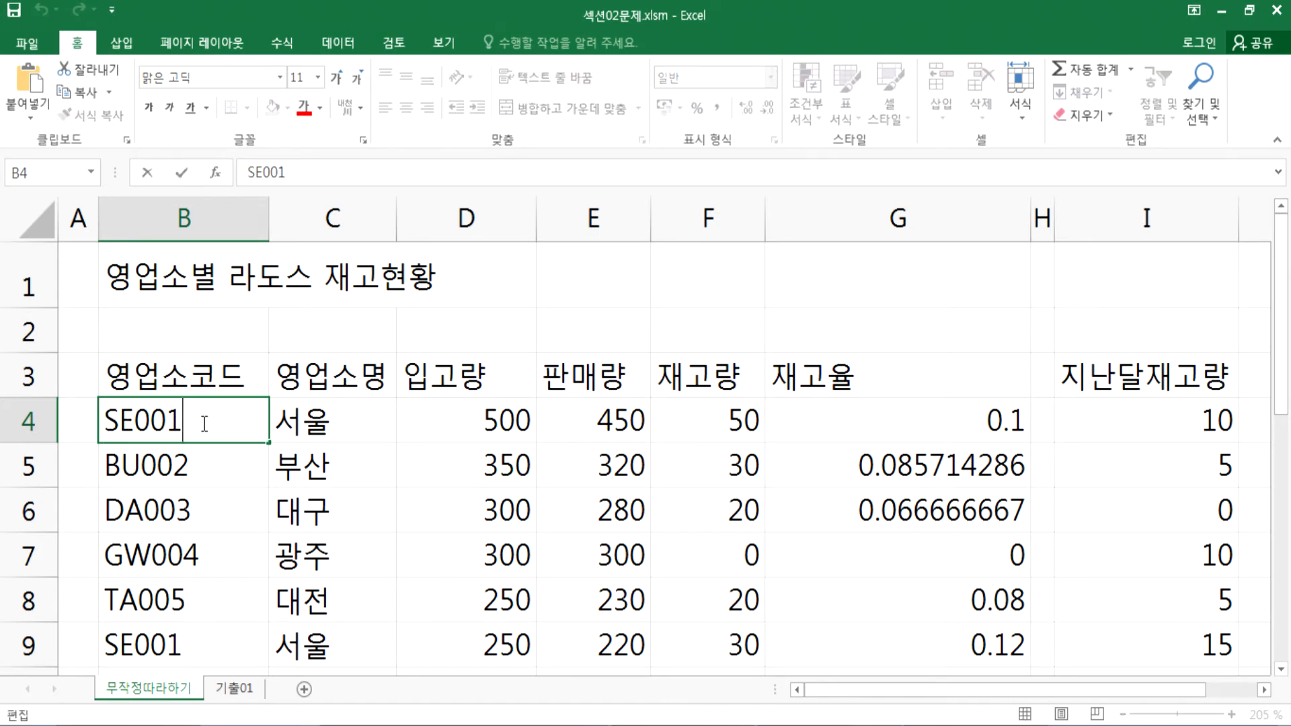
double_click(136, 422)
key("Escape")
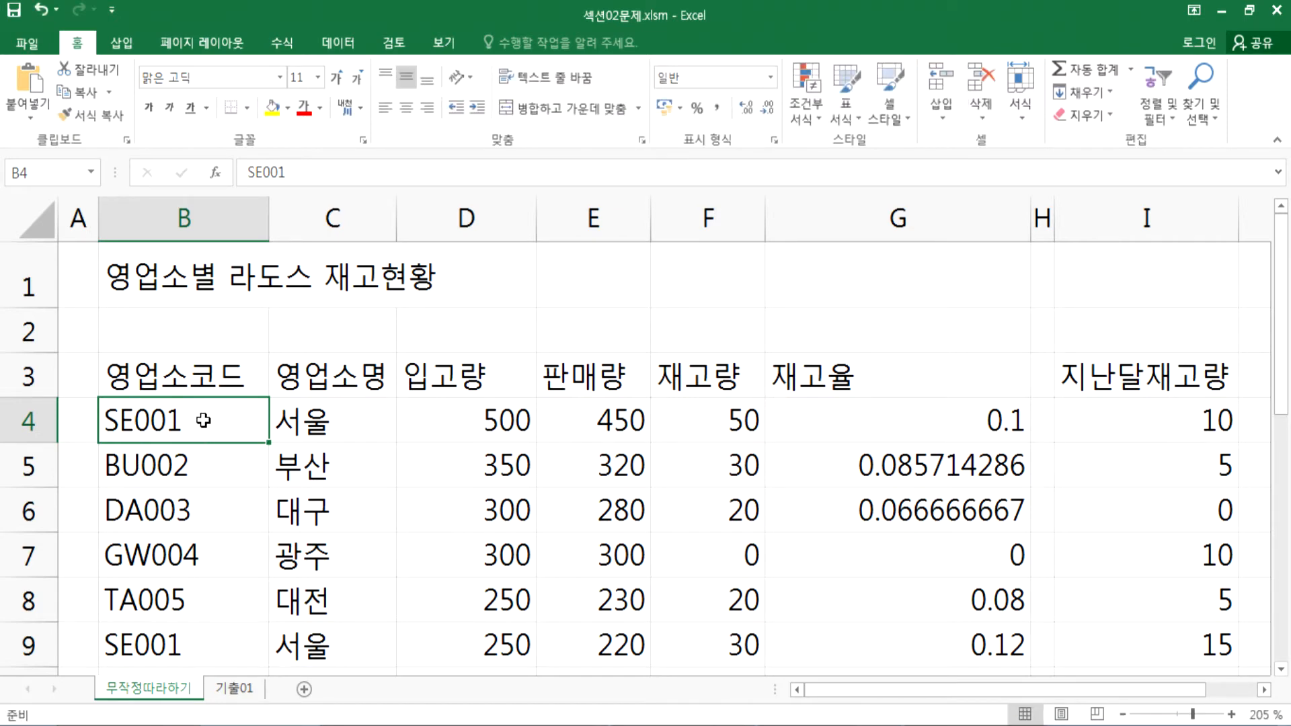
double_click(203, 421)
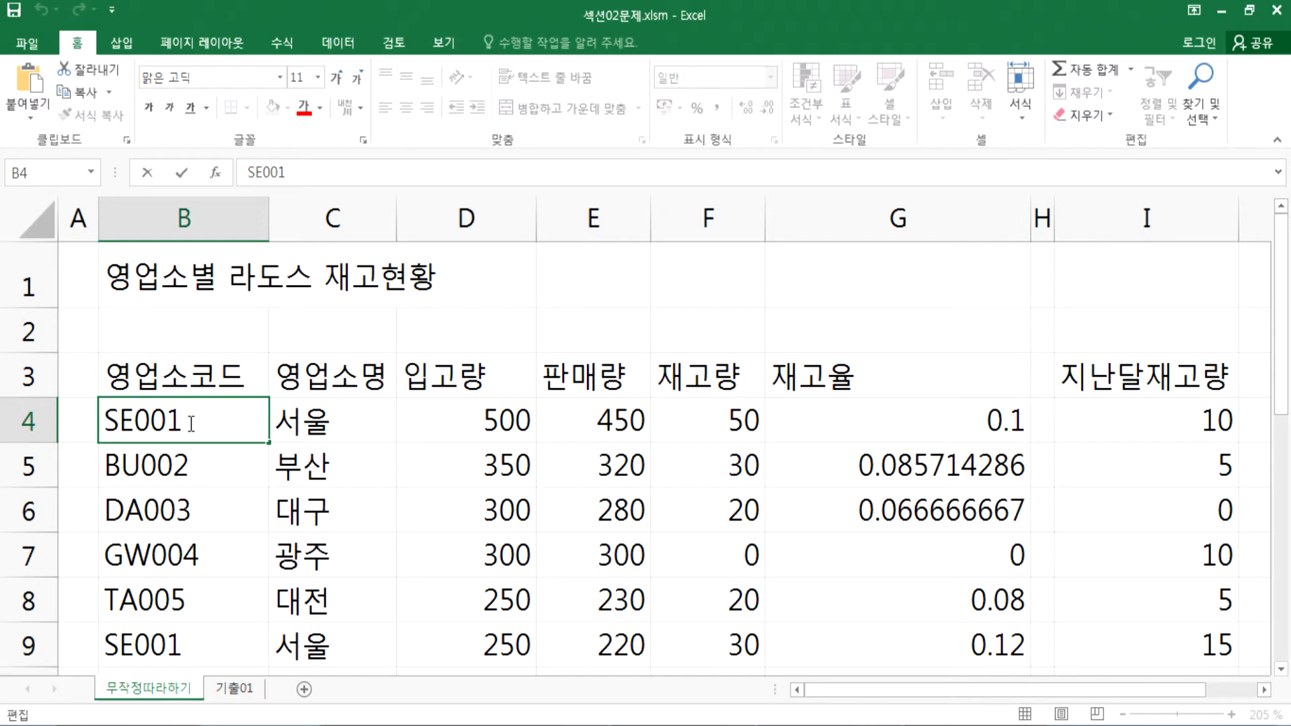
key("Escape")
double_click(110, 419)
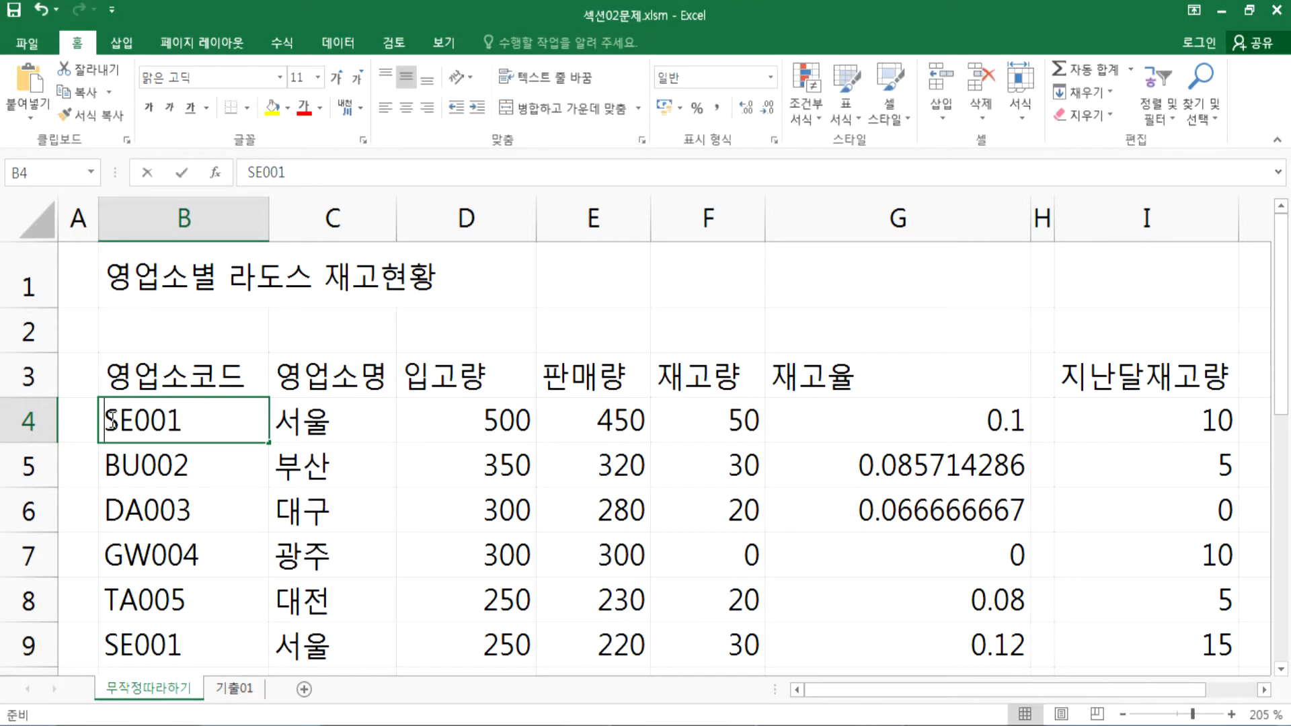
key("Escape")
Step: Insert a hyphen into the codes in cells B4 and B5 so they read SE-001 and BU-002
double_click(136, 421)
type("-")
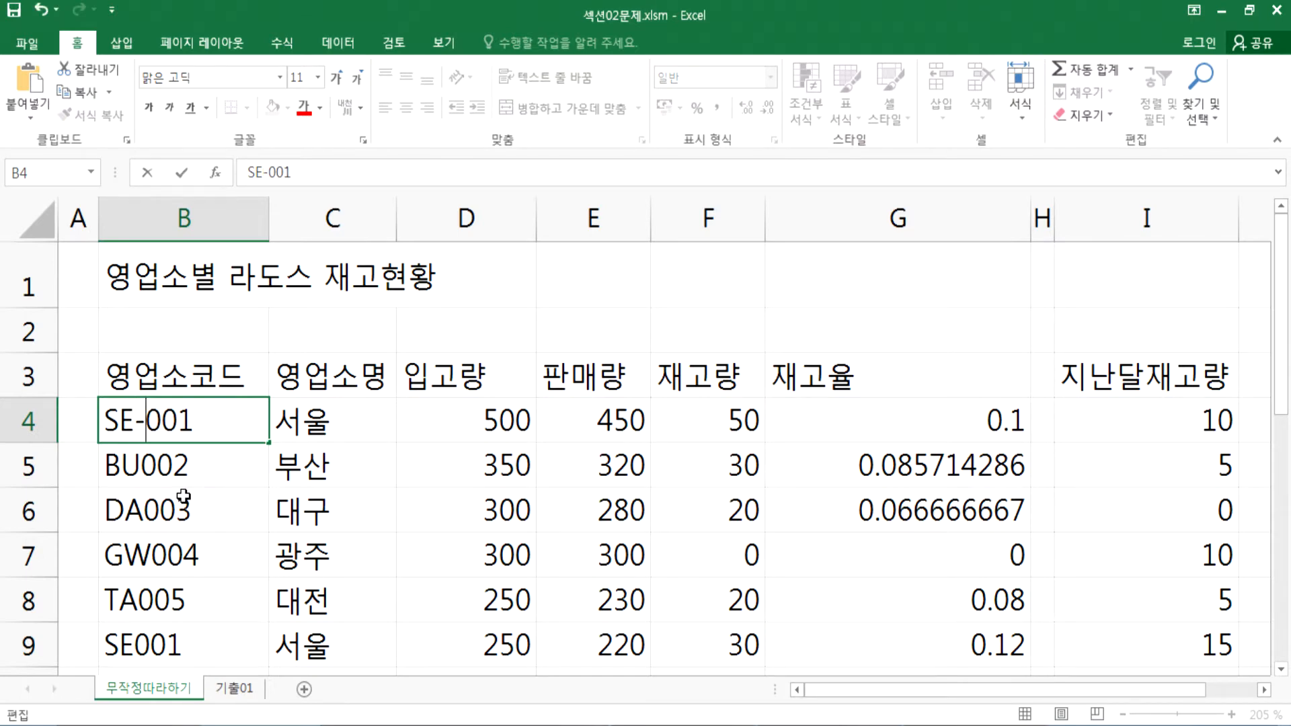
left_click(141, 469)
double_click(141, 469)
type("-")
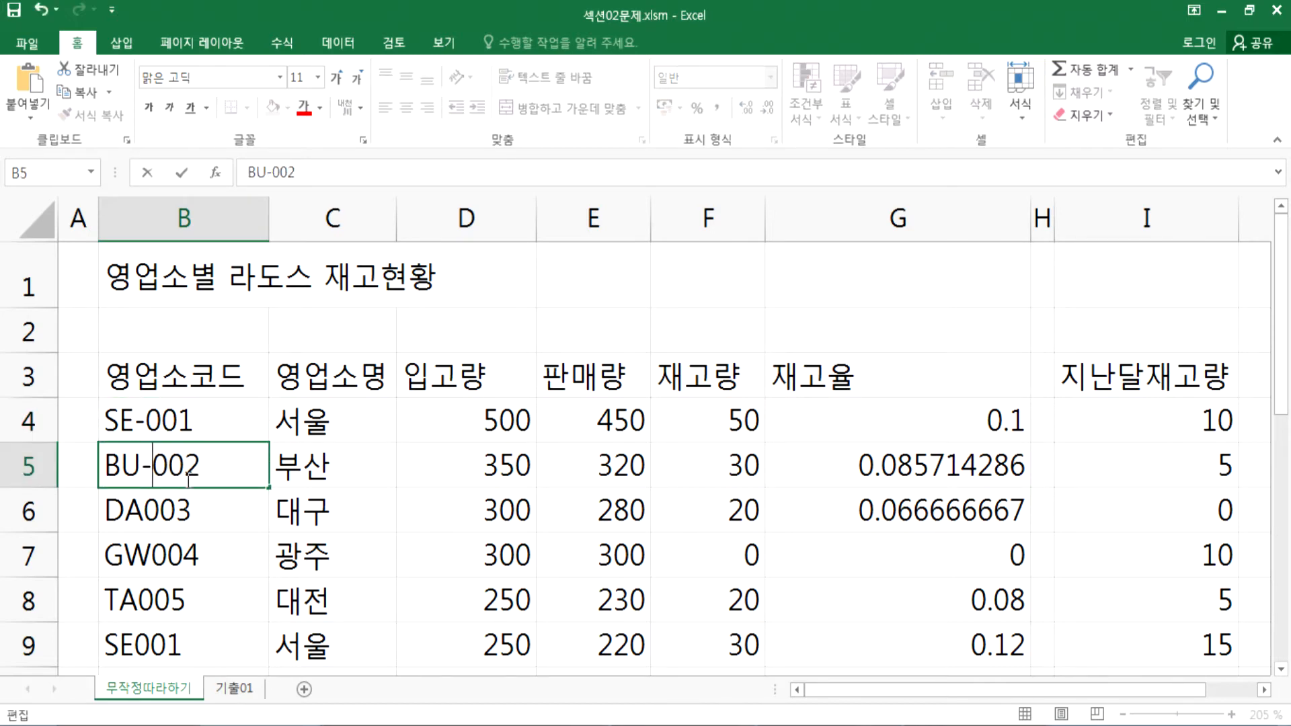
key("Return")
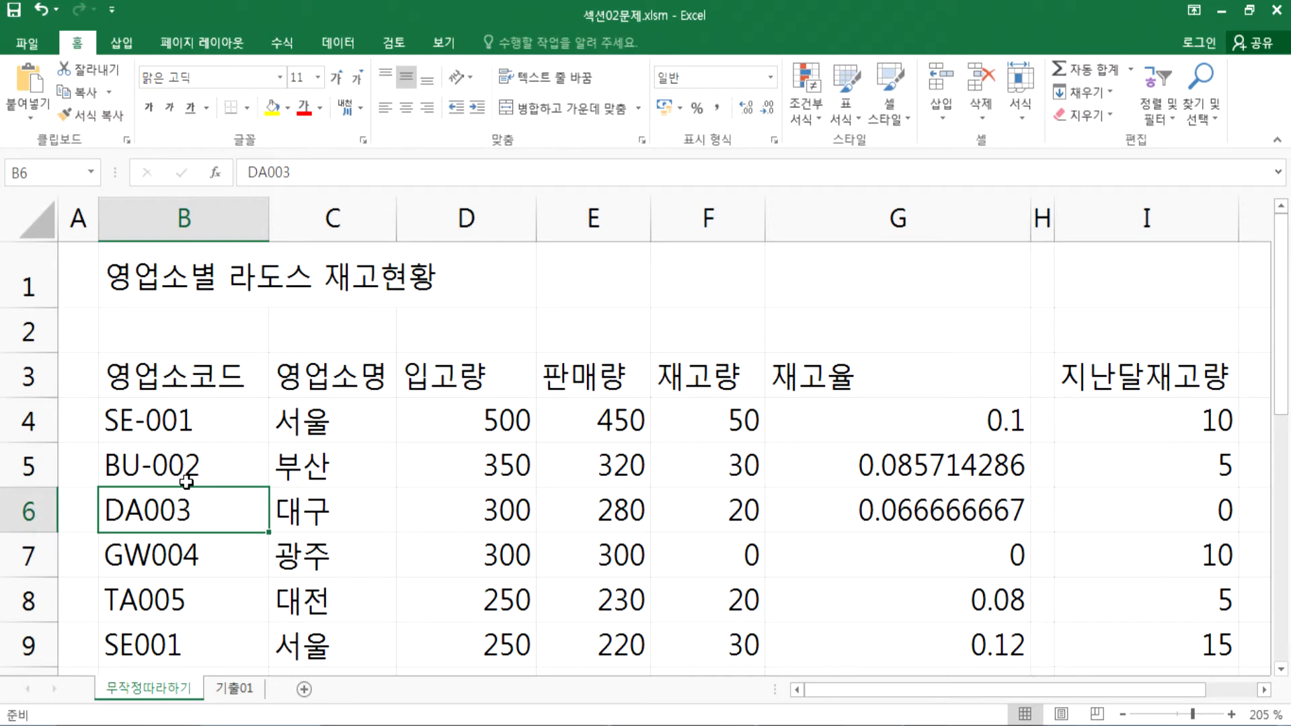
Step: Insert a hyphen into the code in cell B6 so it reads DA-003
left_click(148, 465)
double_click(148, 465)
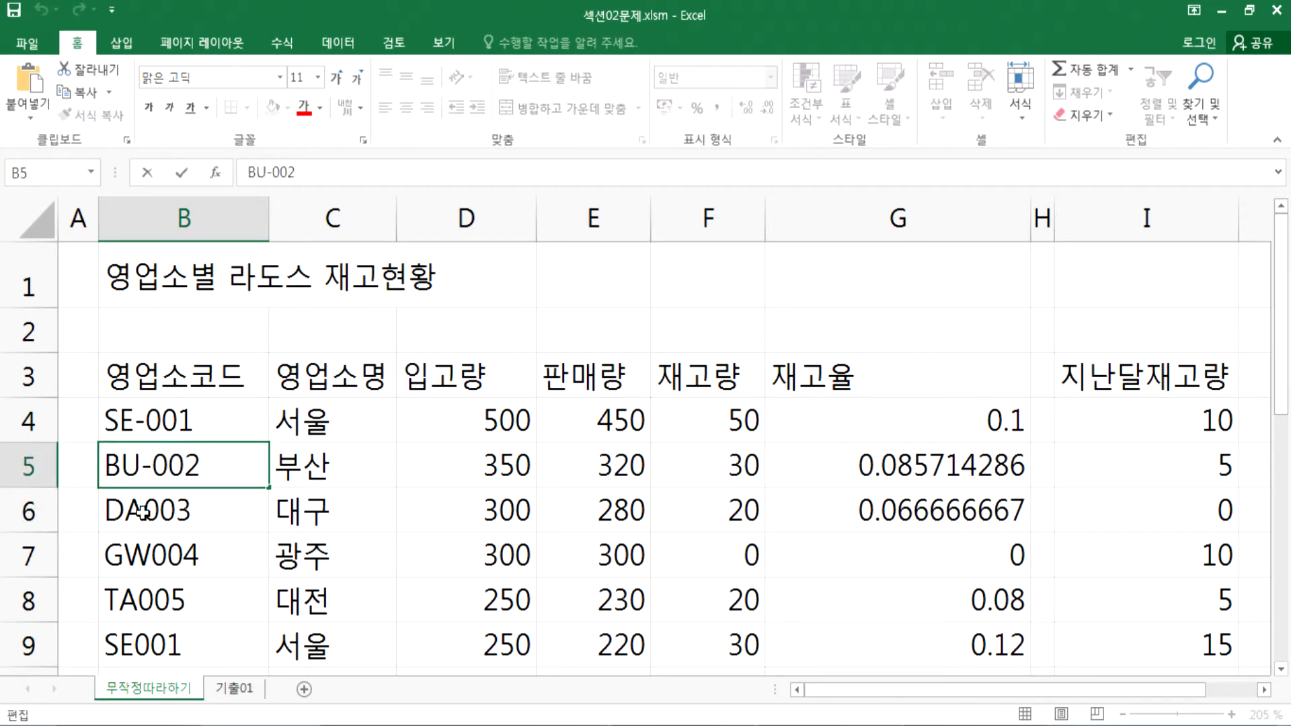
double_click(143, 511)
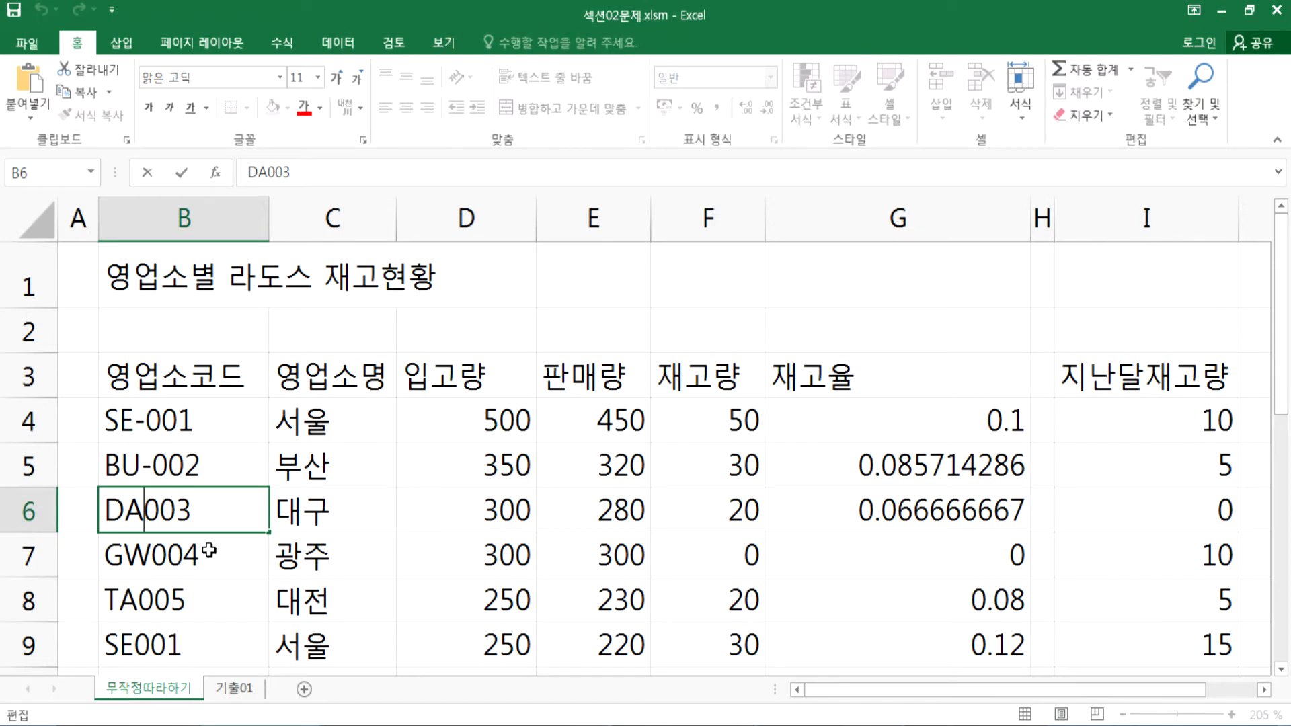
type("-")
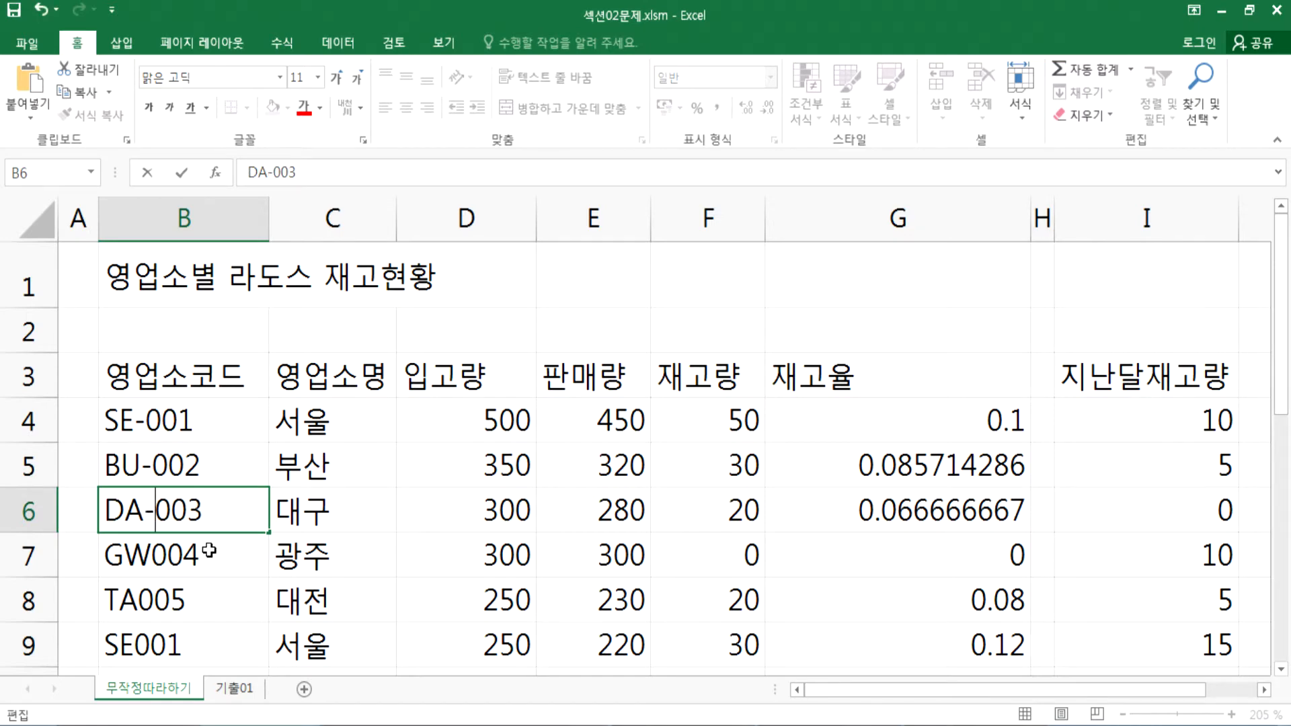
left_click(205, 546)
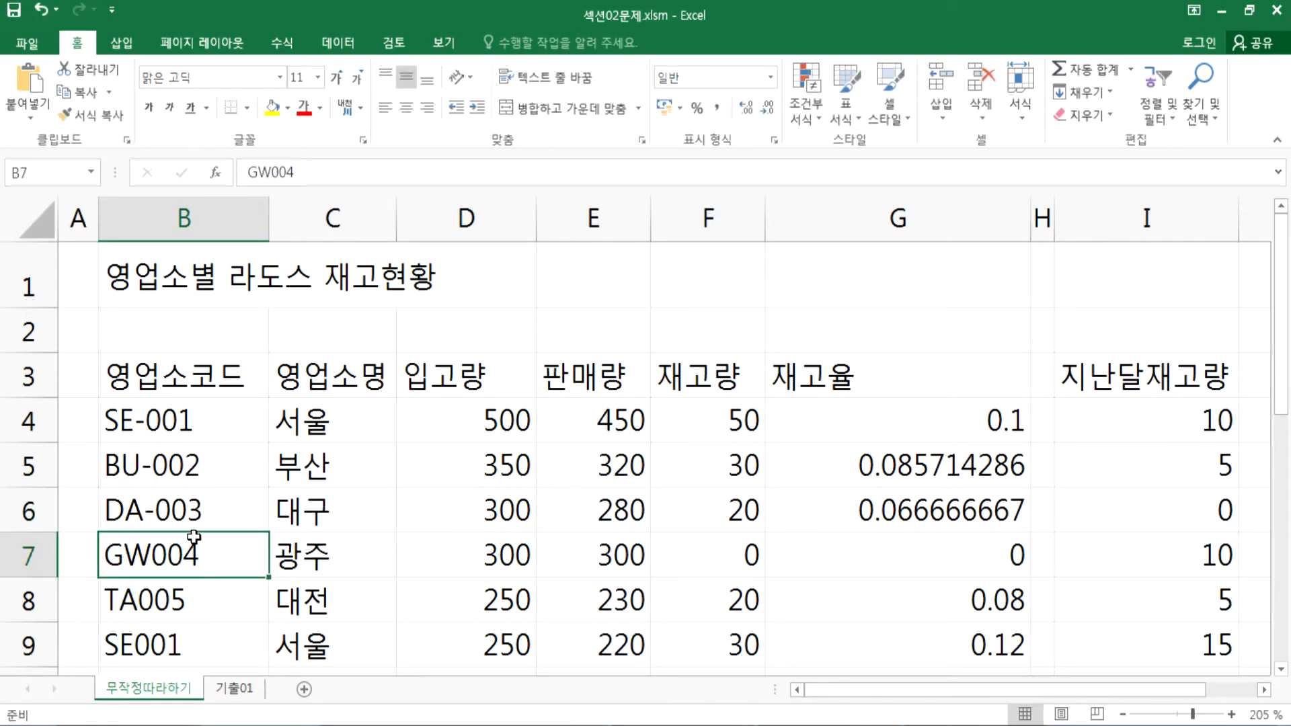
Step: Open cell B7's code and the title in B1 for editing, leaving both without changes
double_click(249, 546)
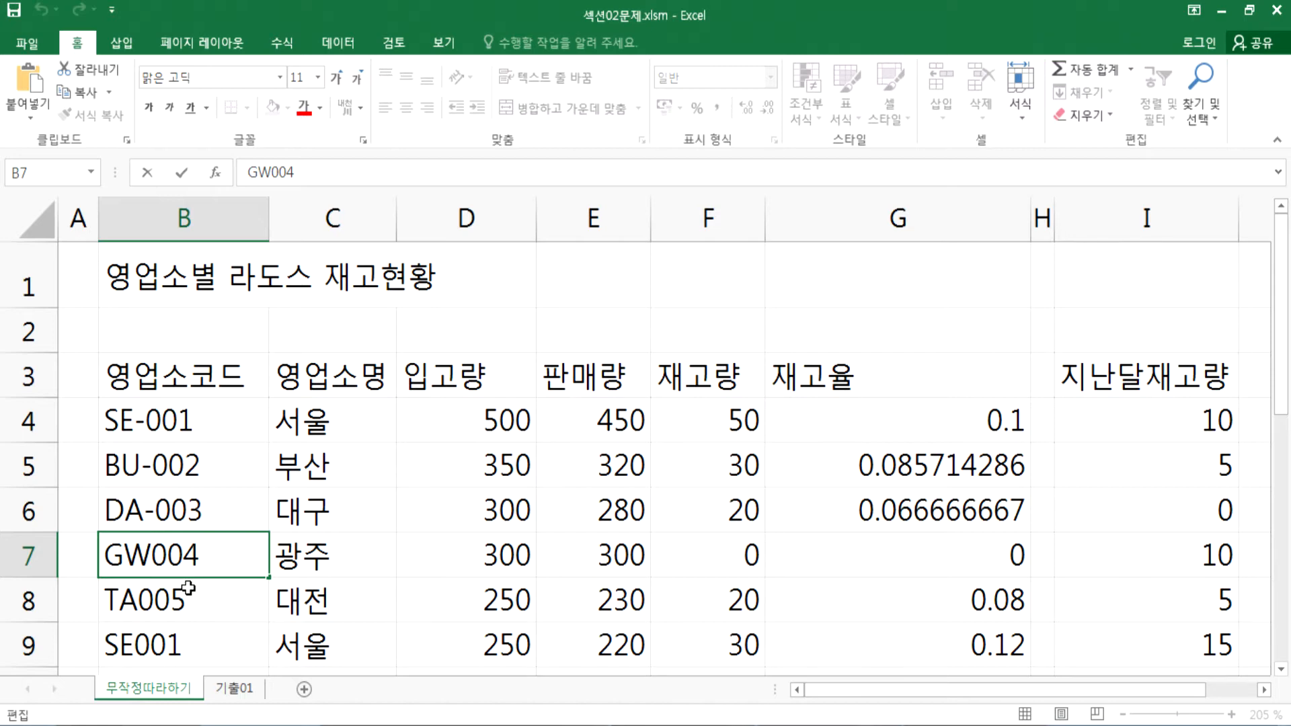
key("Escape")
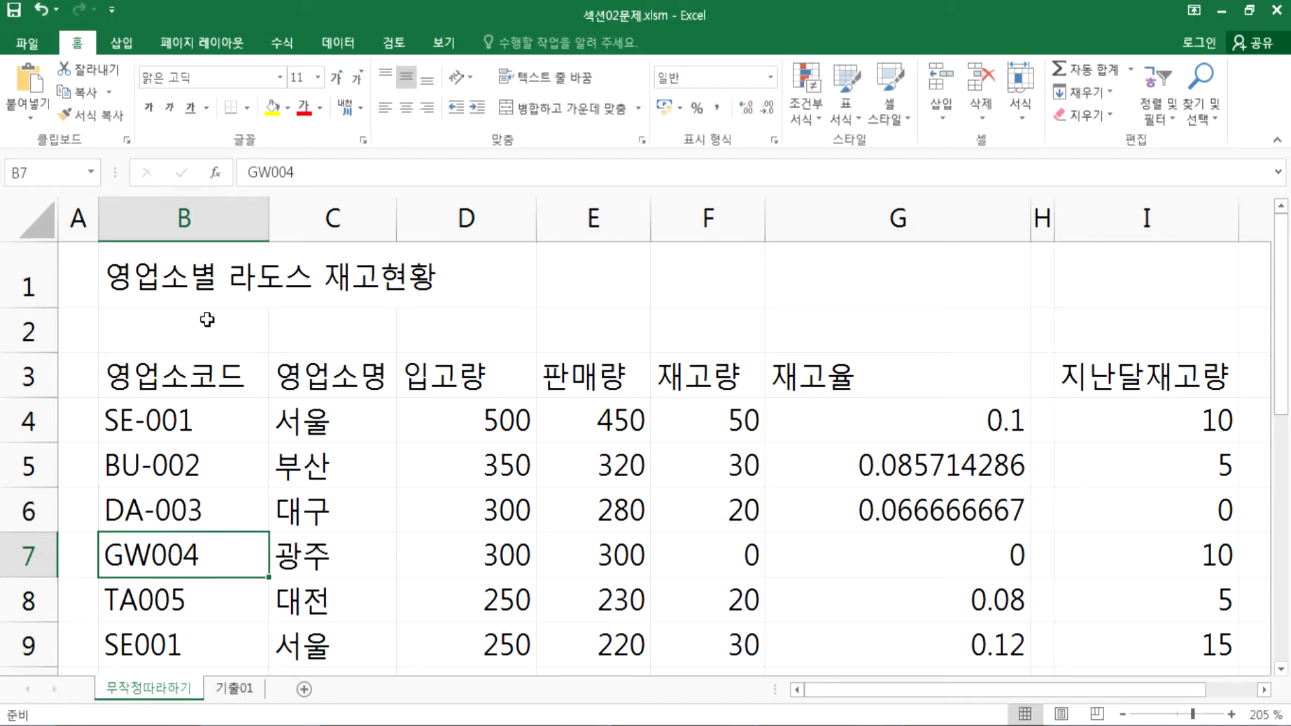
left_click(190, 286)
key("F2")
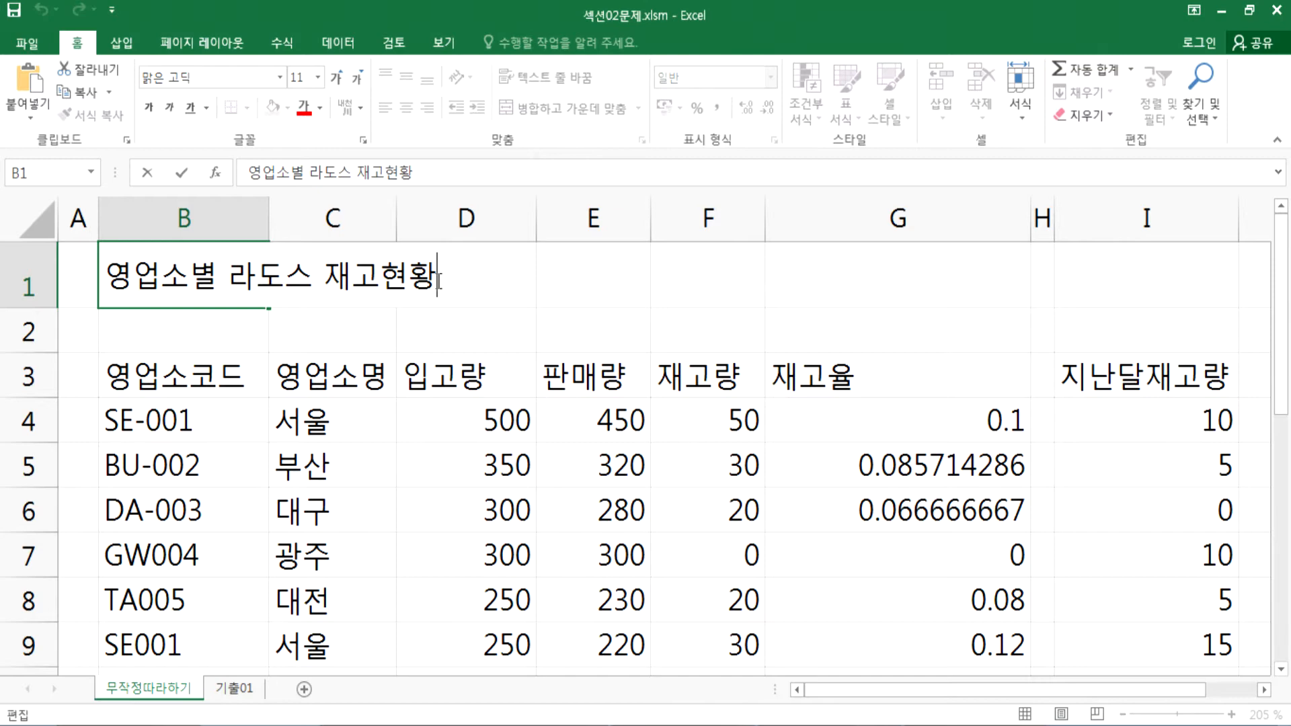
key("Escape")
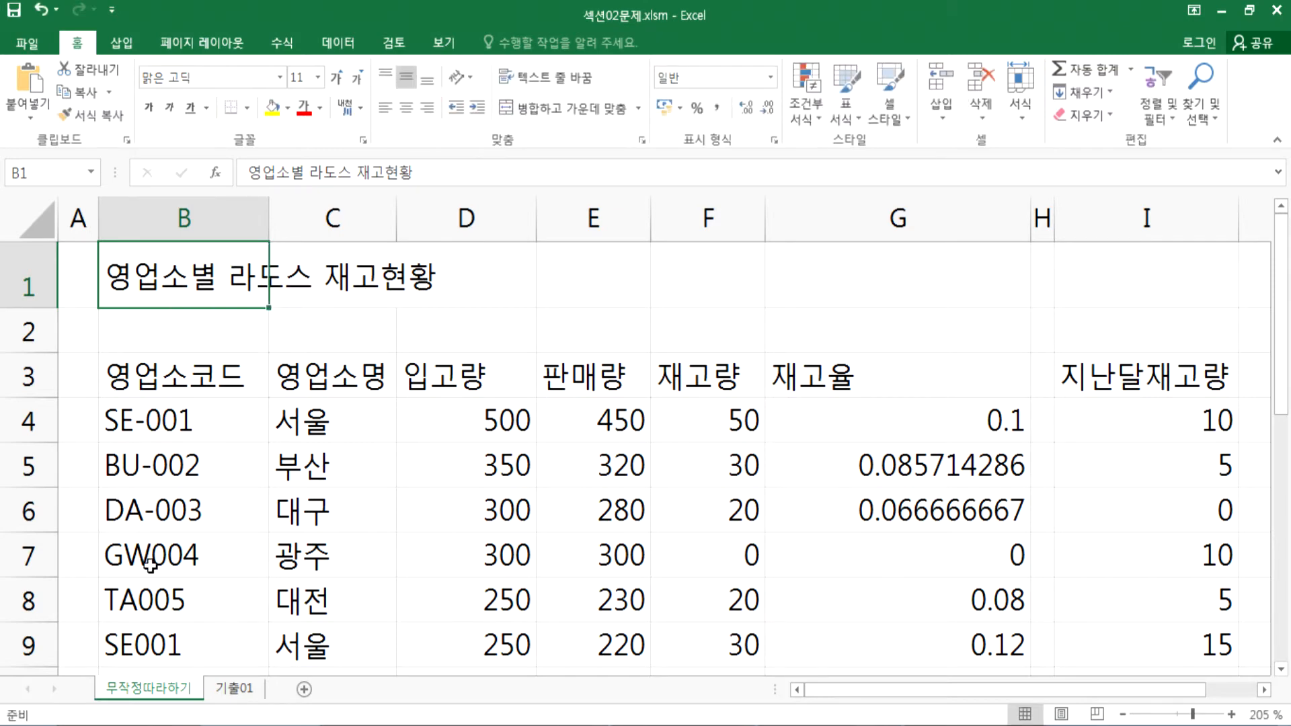
left_click(151, 560)
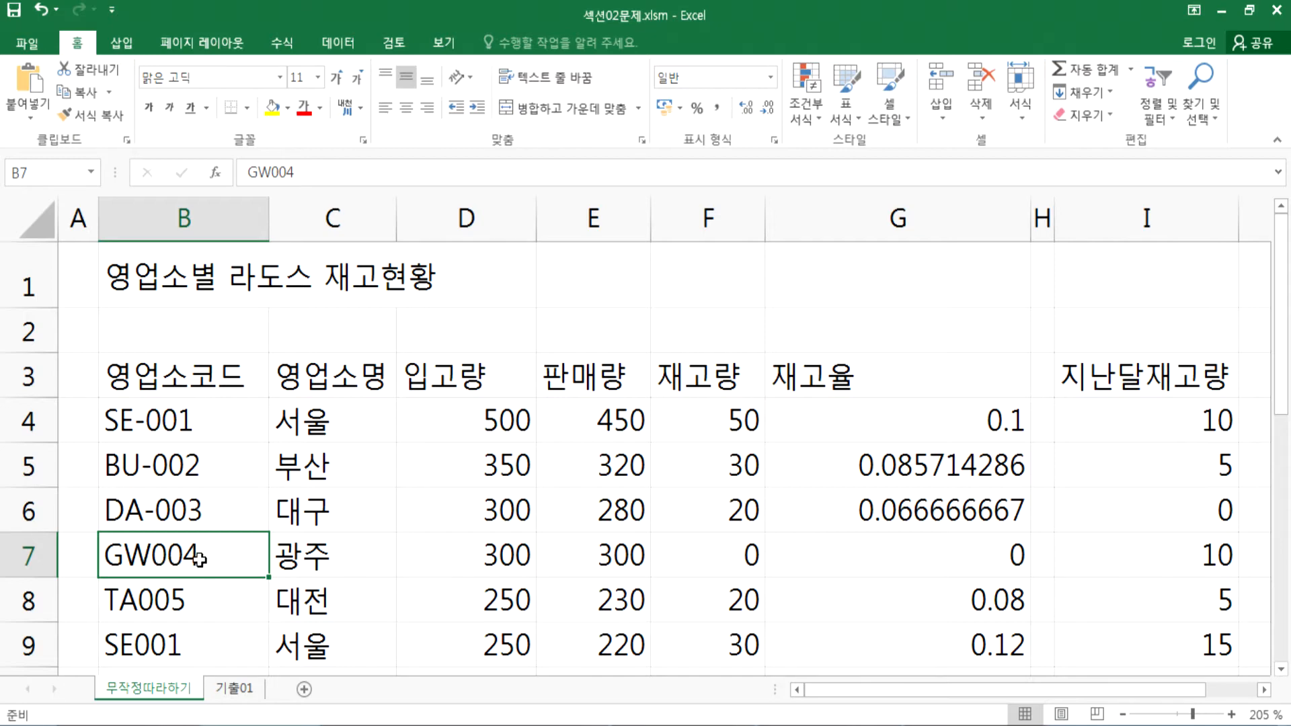
scroll(200, 558, "down", 1)
scroll(197, 522, "down", 2)
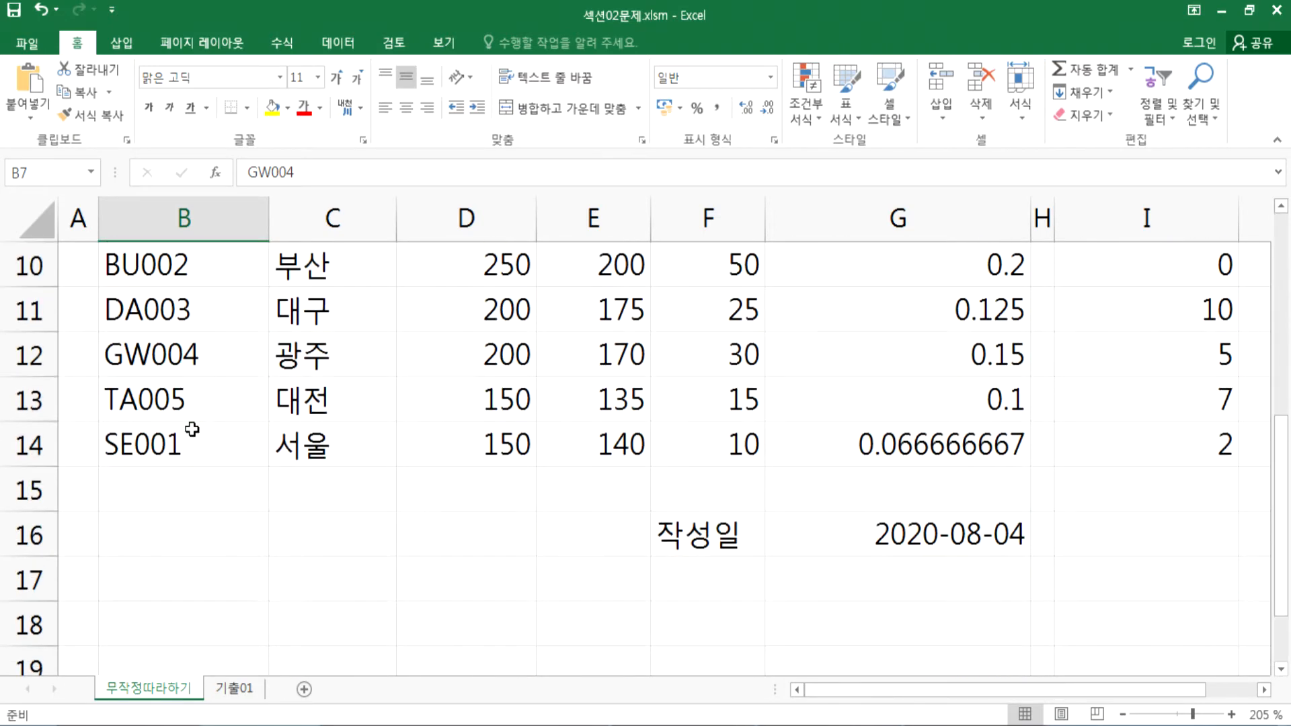
scroll(188, 404, "up", 1)
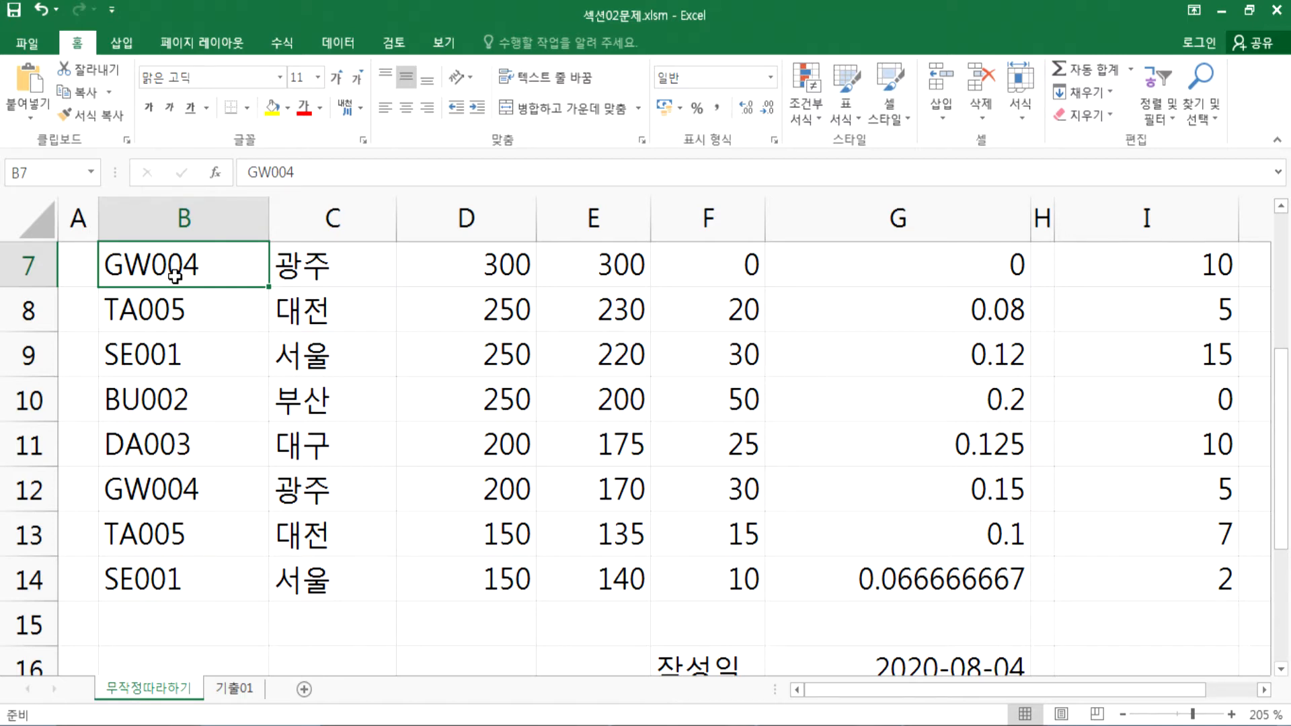
scroll(175, 274, "up", 2)
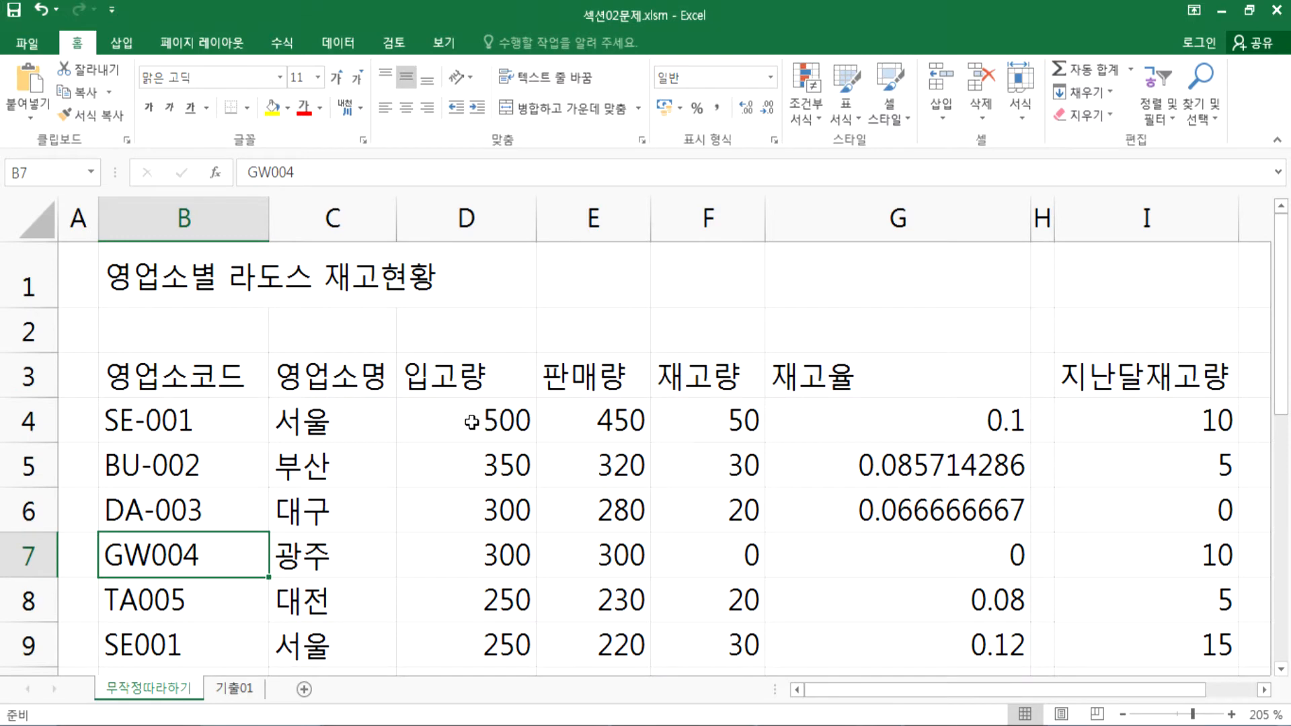
Step: Try entering the formula =200+300 in the 입고량 cell D4
left_click(469, 422)
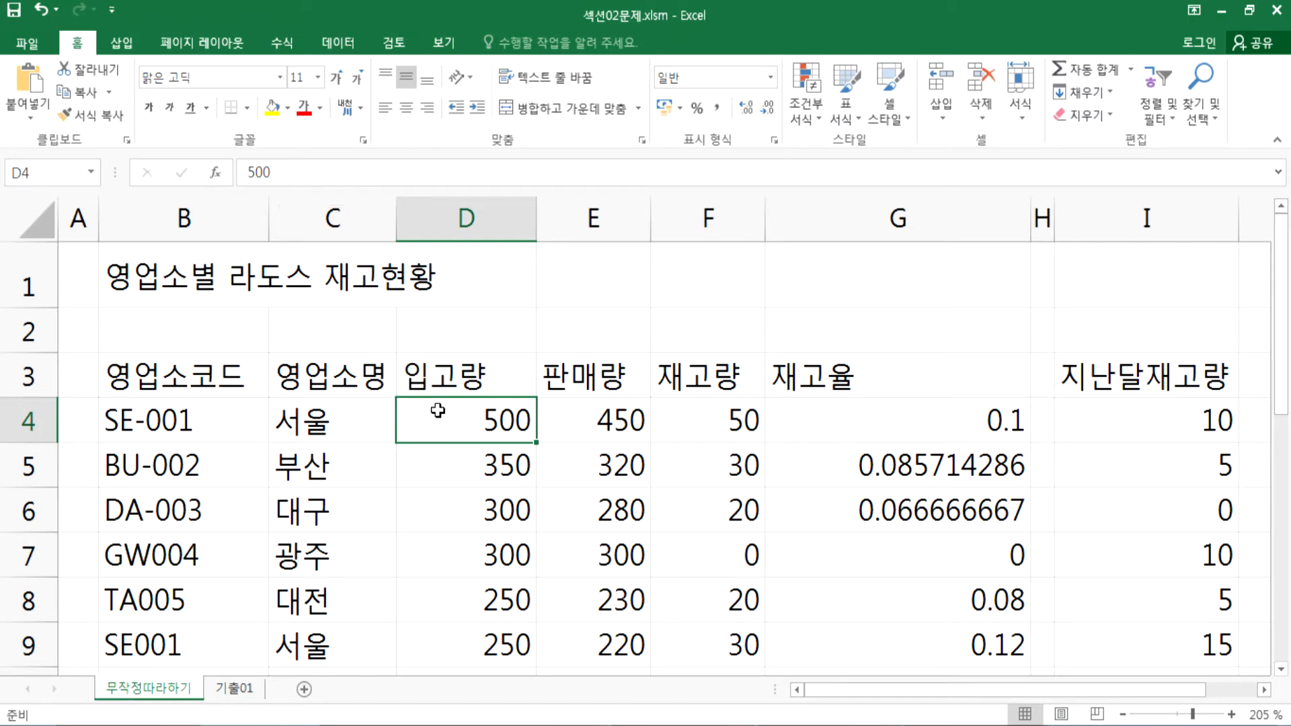
type("=200+300")
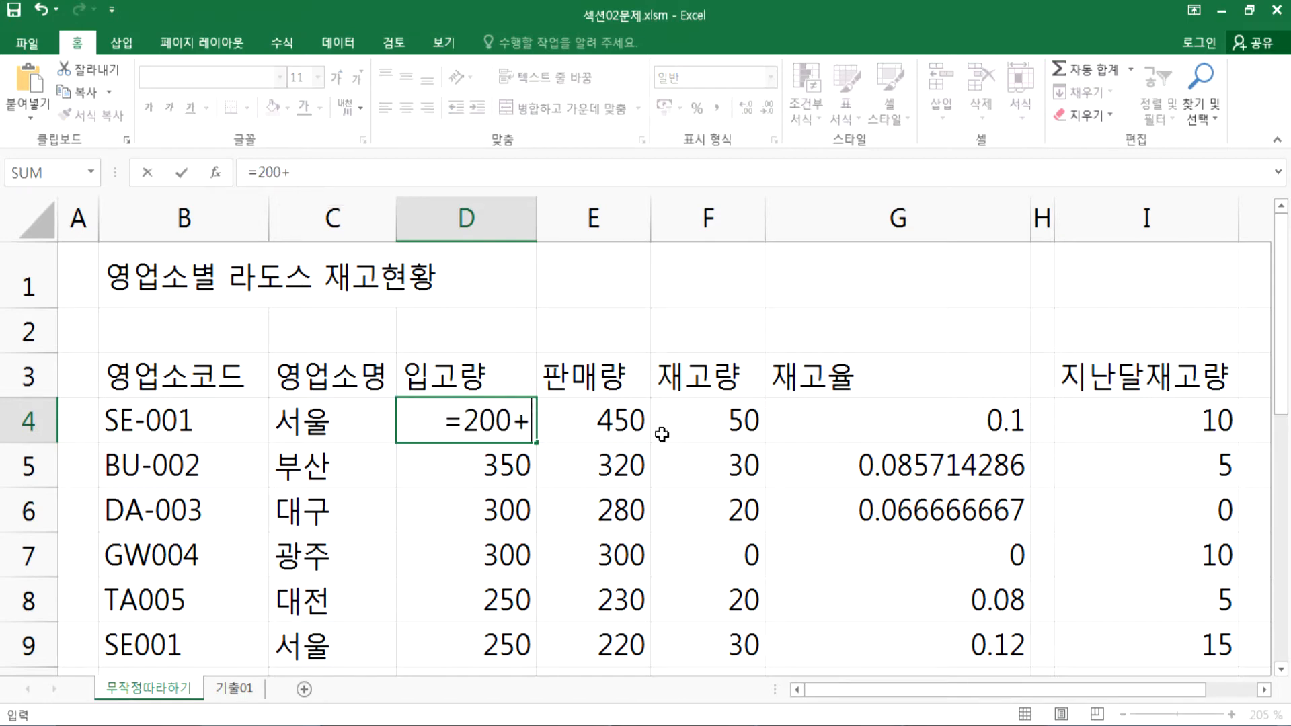
key("Return")
left_click(471, 420)
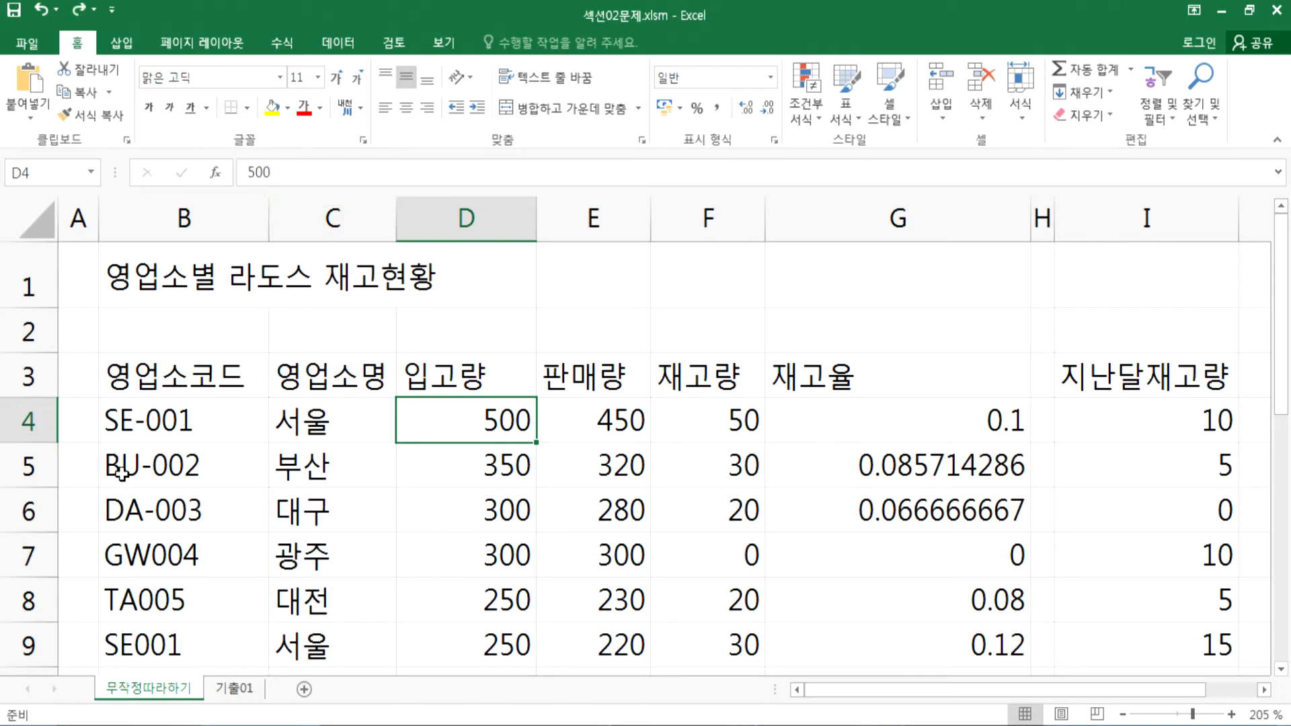
Step: Insert a hyphen into the code in cell B7 so it reads GW-004
left_click(142, 561)
scroll(143, 561, "down", 1)
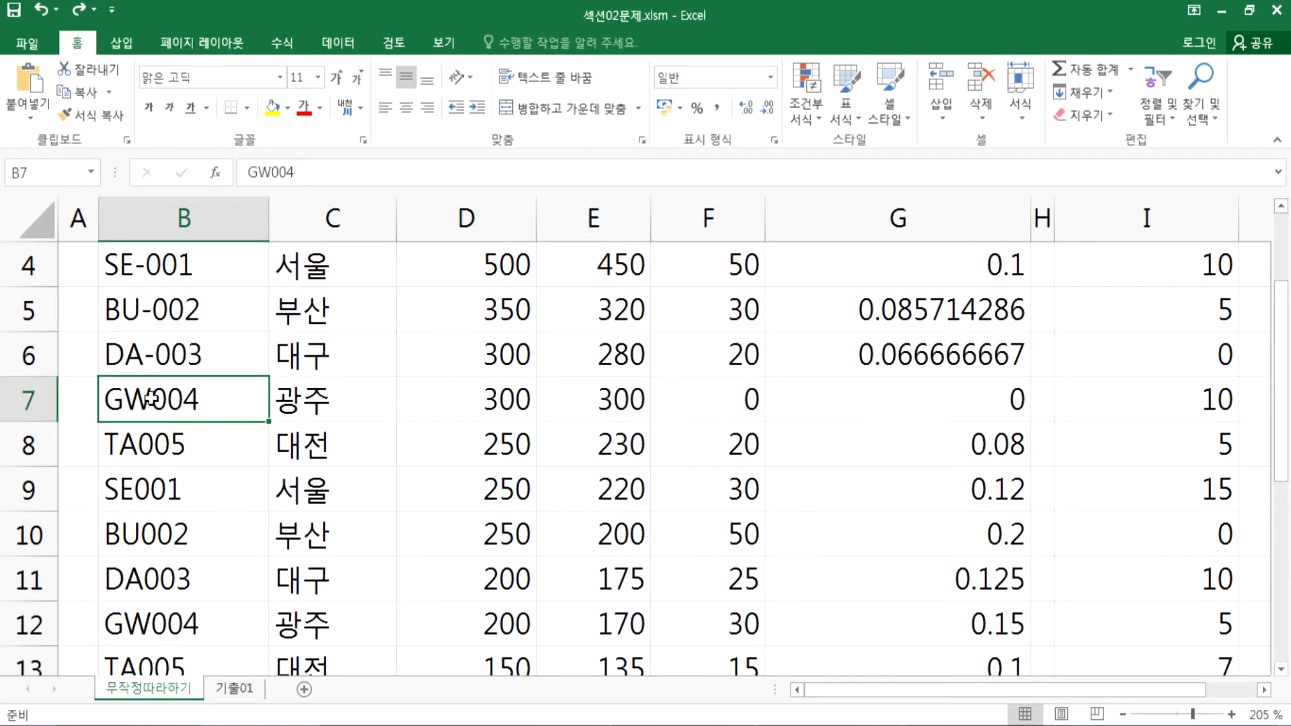
left_click(271, 172)
left_click(271, 172)
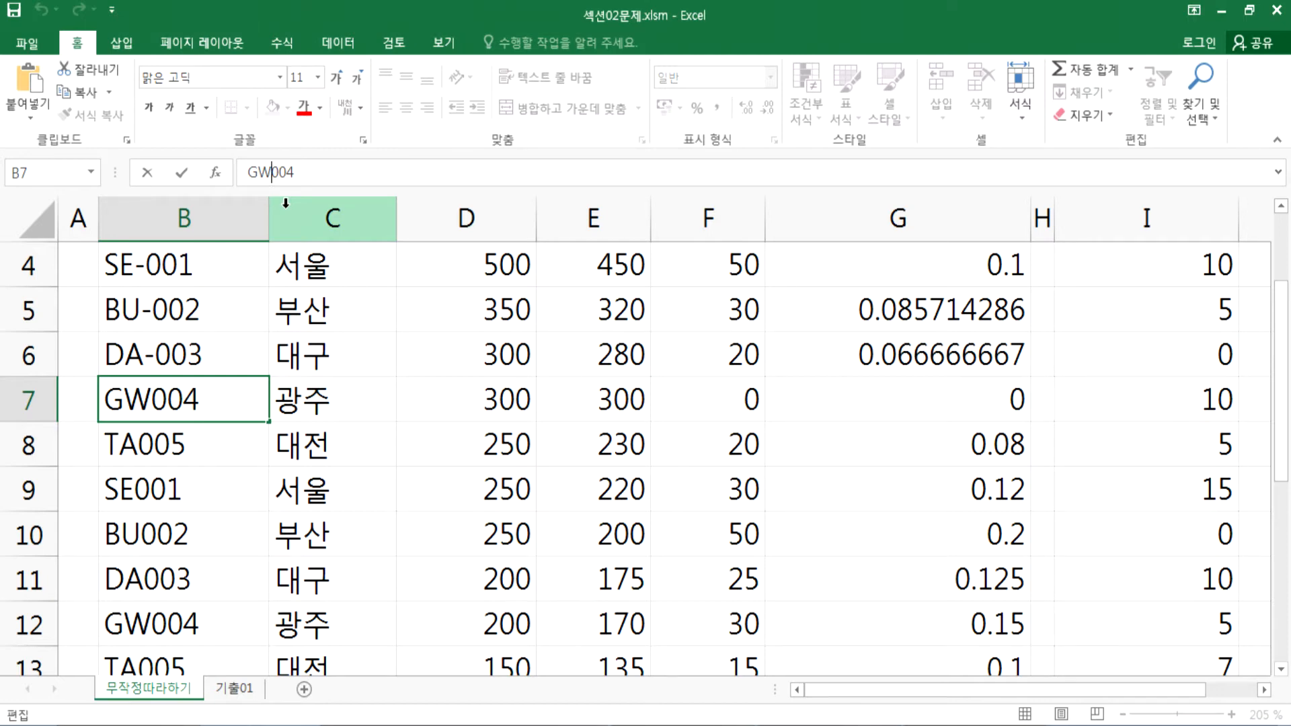
type("-")
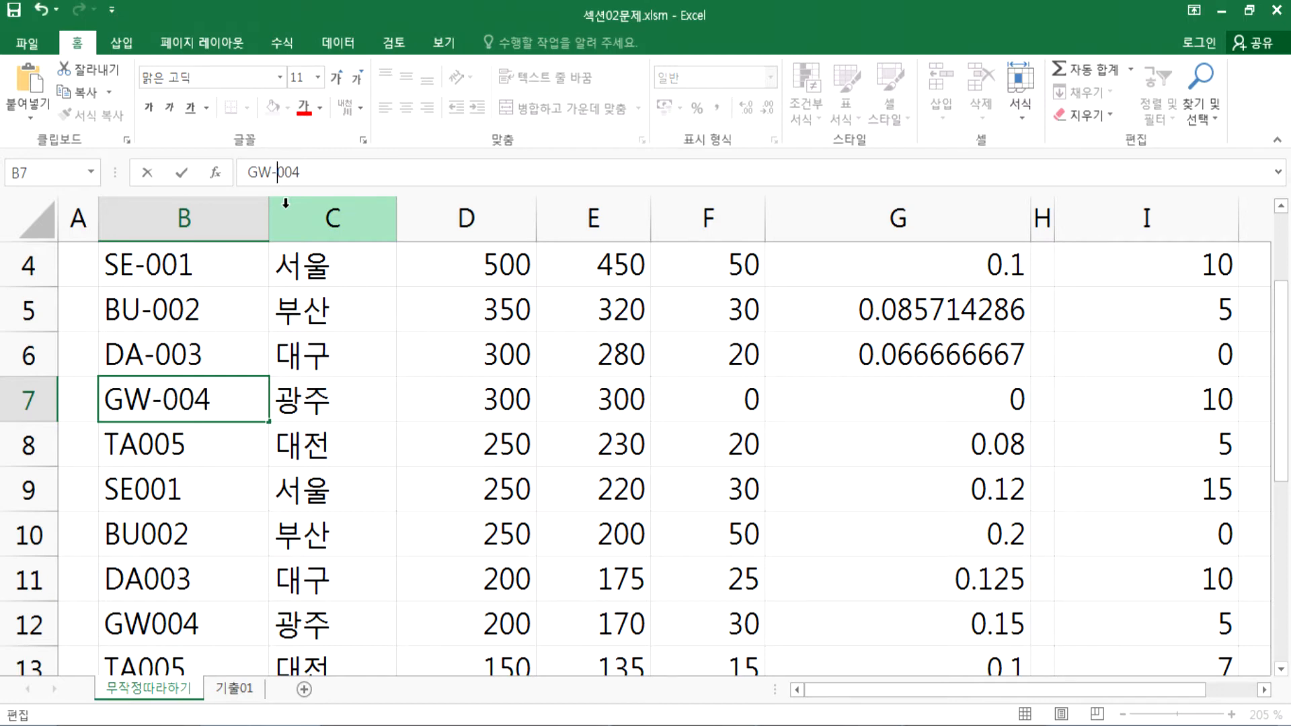
key("Return")
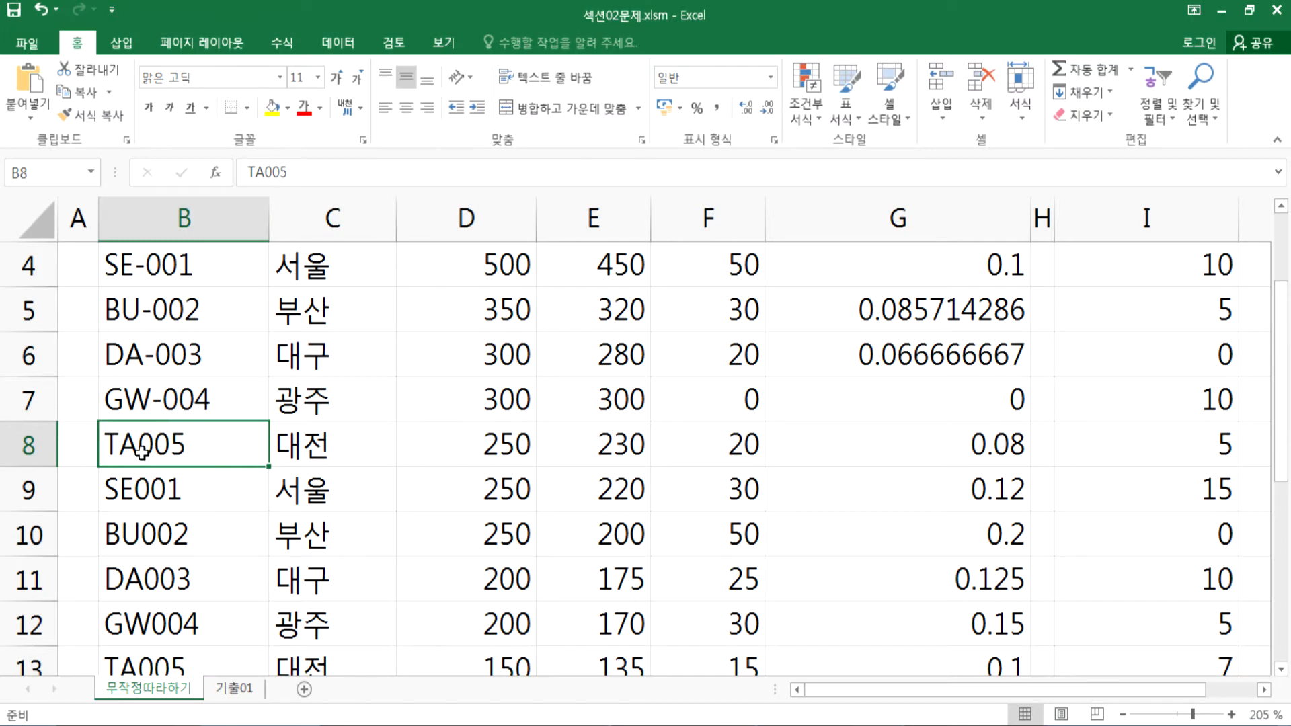
Step: Insert a hyphen into the codes in cells B8 and B9 so they read TA-005 and SE-001
left_click(267, 173)
type("-")
key("Return")
left_click(267, 172)
type("-")
key("Return")
Step: Insert a hyphen into the codes in cells B10 and B11 so they read BU-002 and DA-003
left_click(266, 173)
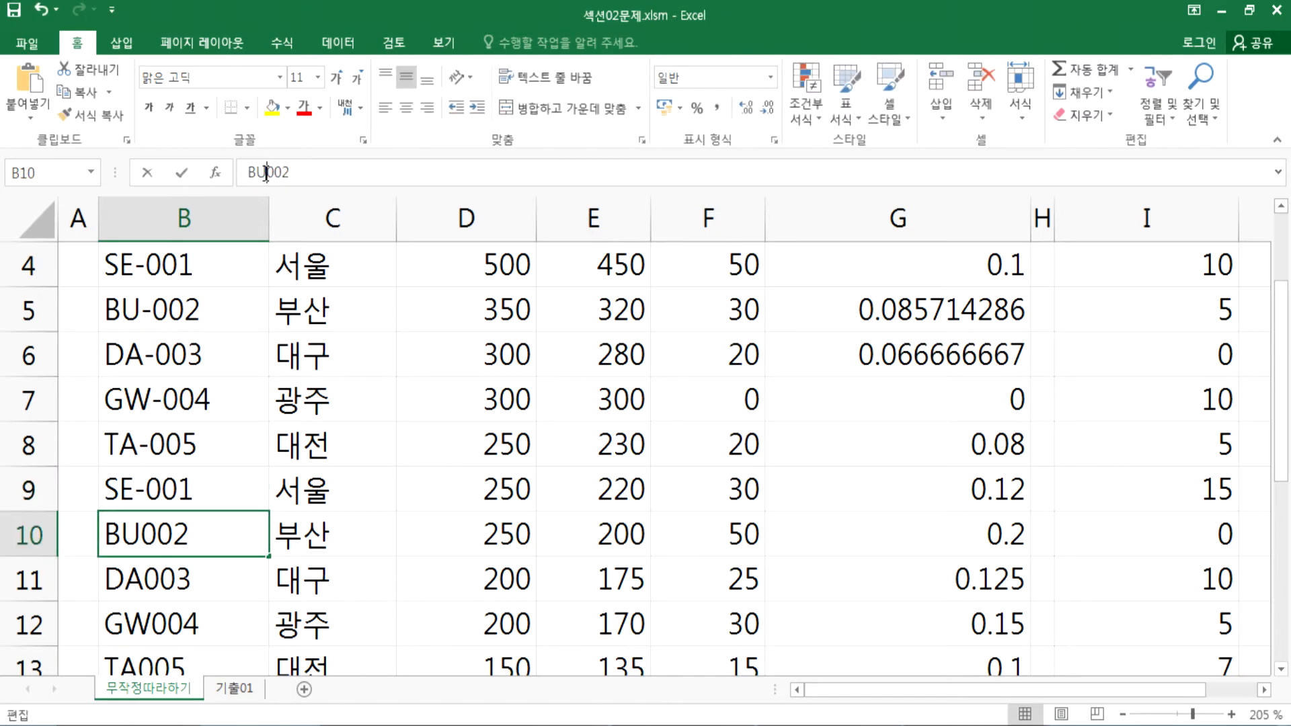
type("-")
key("Return")
left_click(266, 173)
type("-")
key("Return")
Step: Insert a hyphen into the codes in cells B12 and B13 so they read GW-004 and TA-005
left_click(266, 173)
type("-")
key("Return")
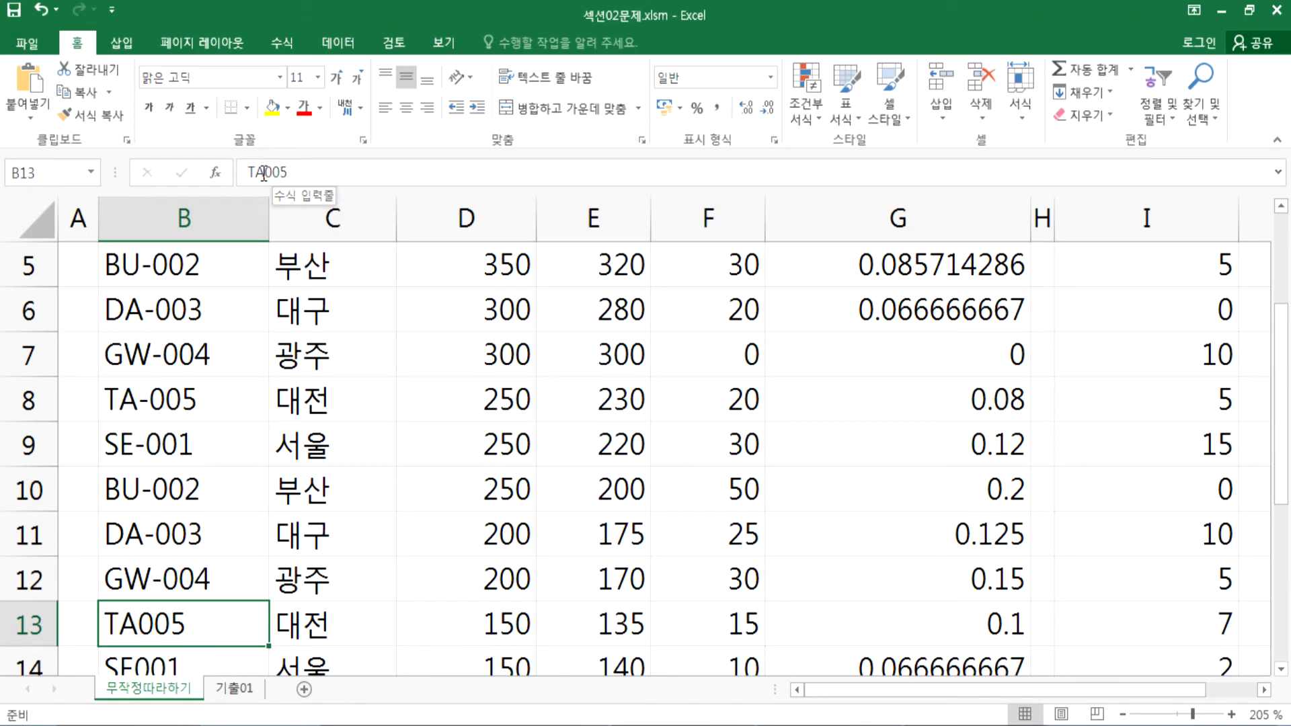
left_click(266, 173)
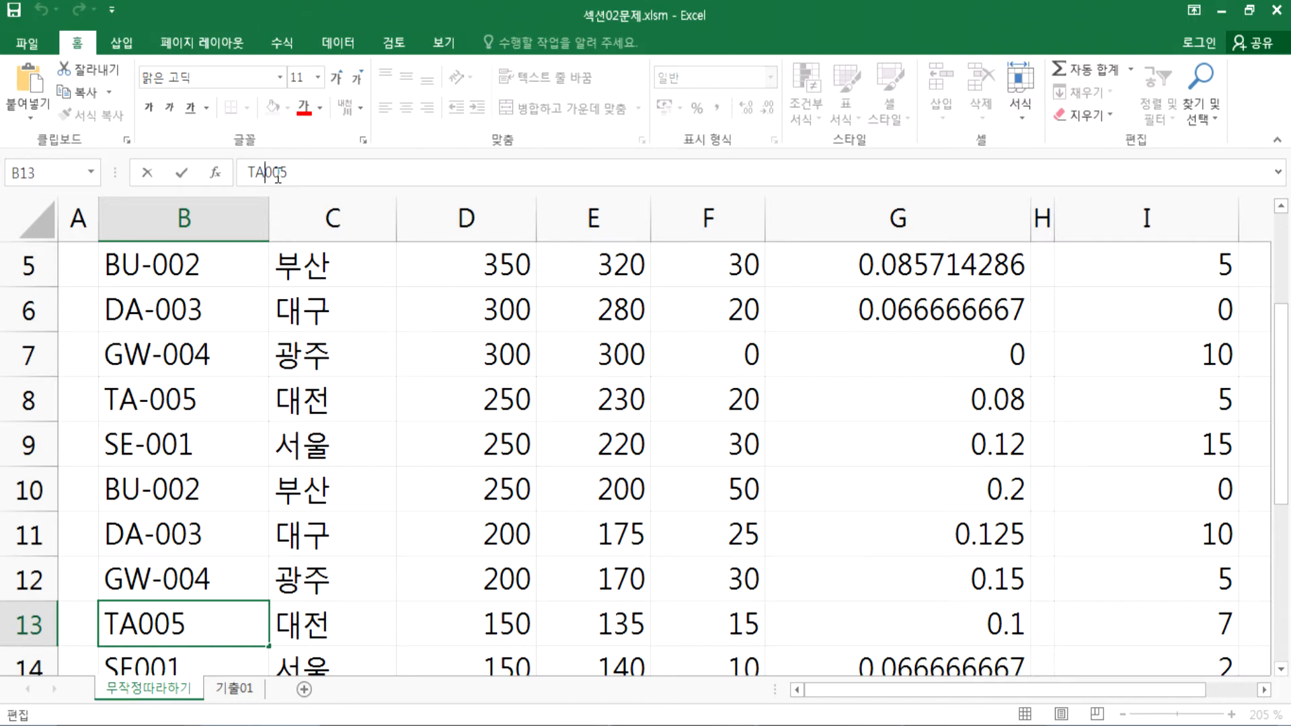
type("-")
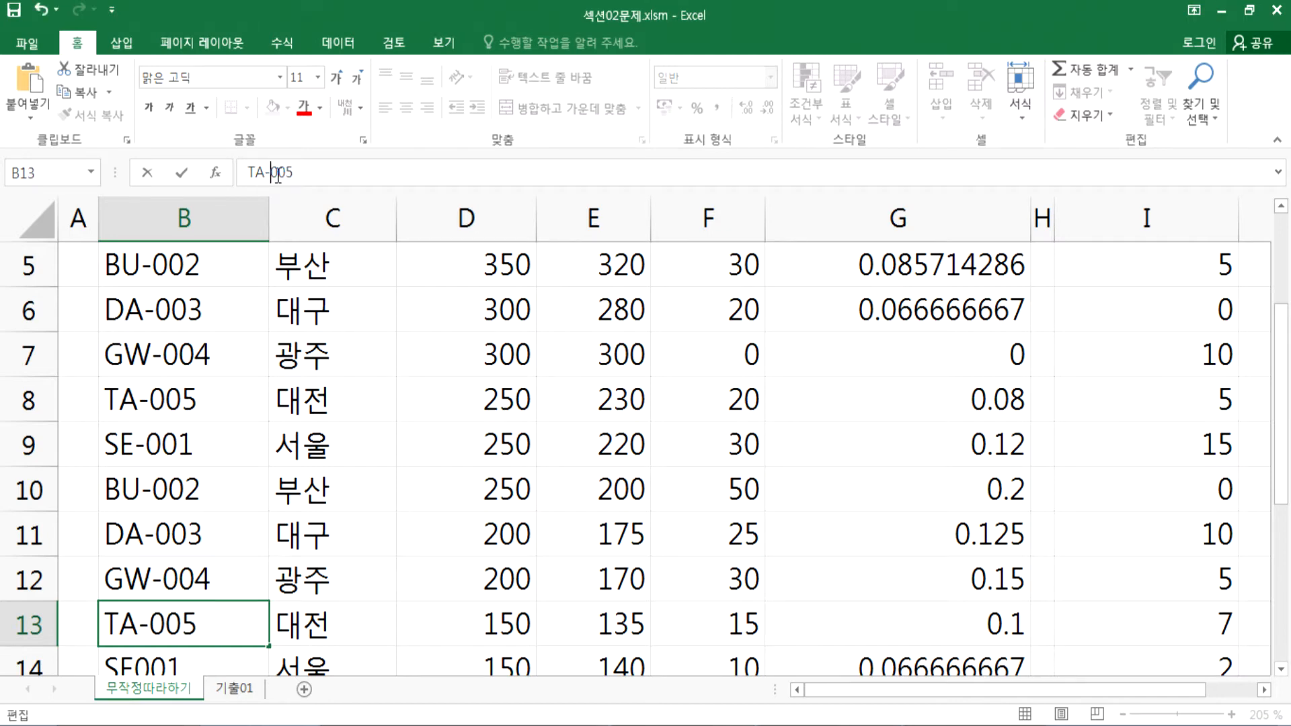
key("Return")
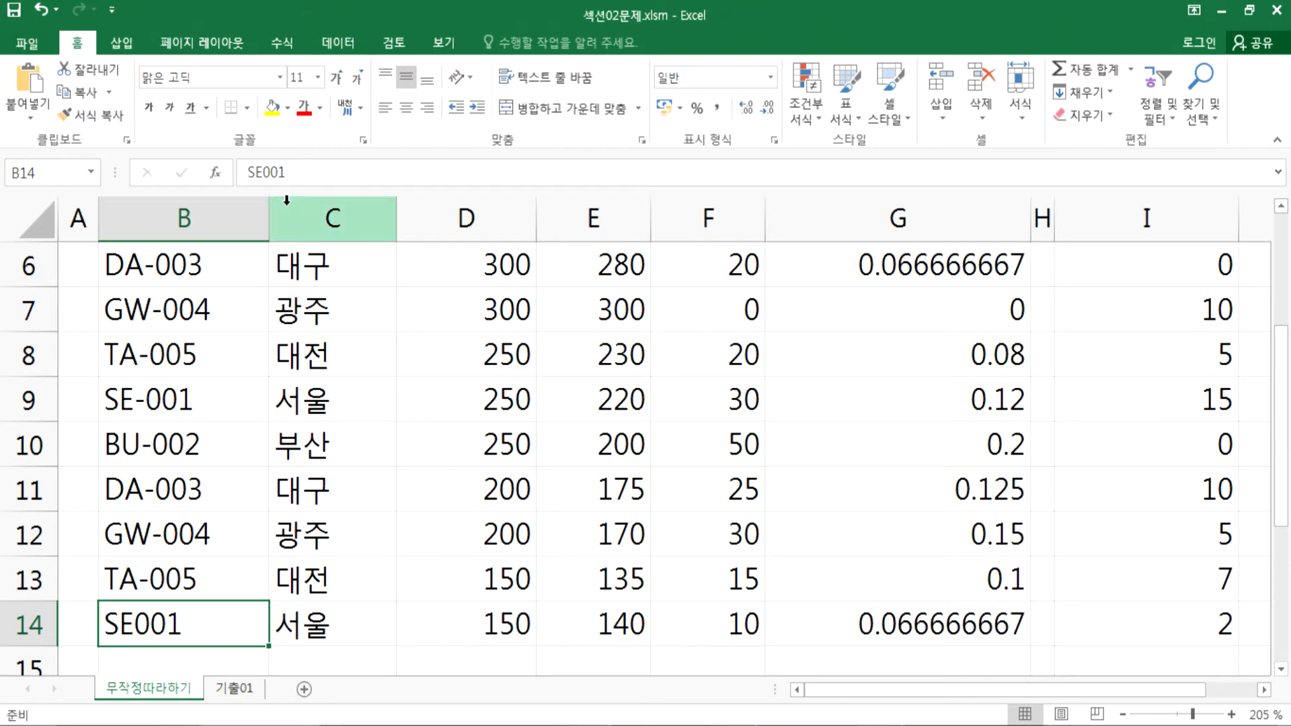
Step: Insert a hyphen into the last 영업소코드 entry in cell B14 so it reads SE-001
left_click(263, 173)
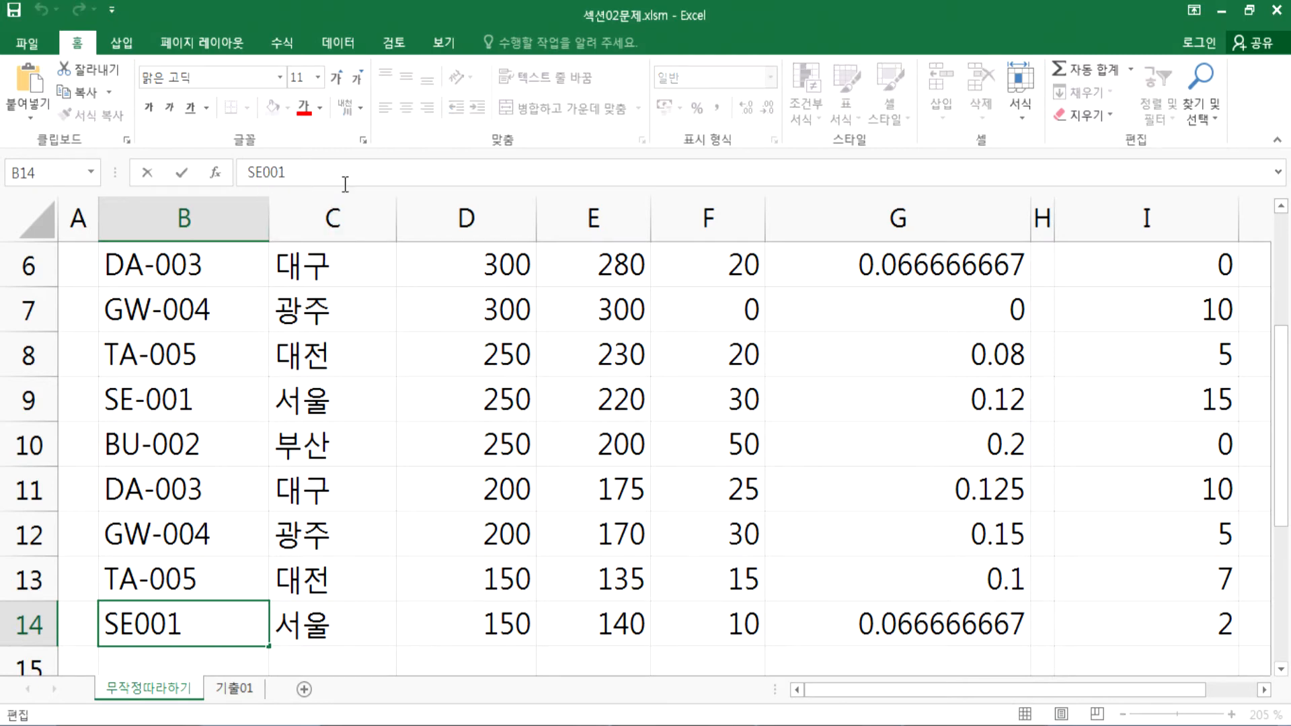
left_click(256, 173)
key("Right")
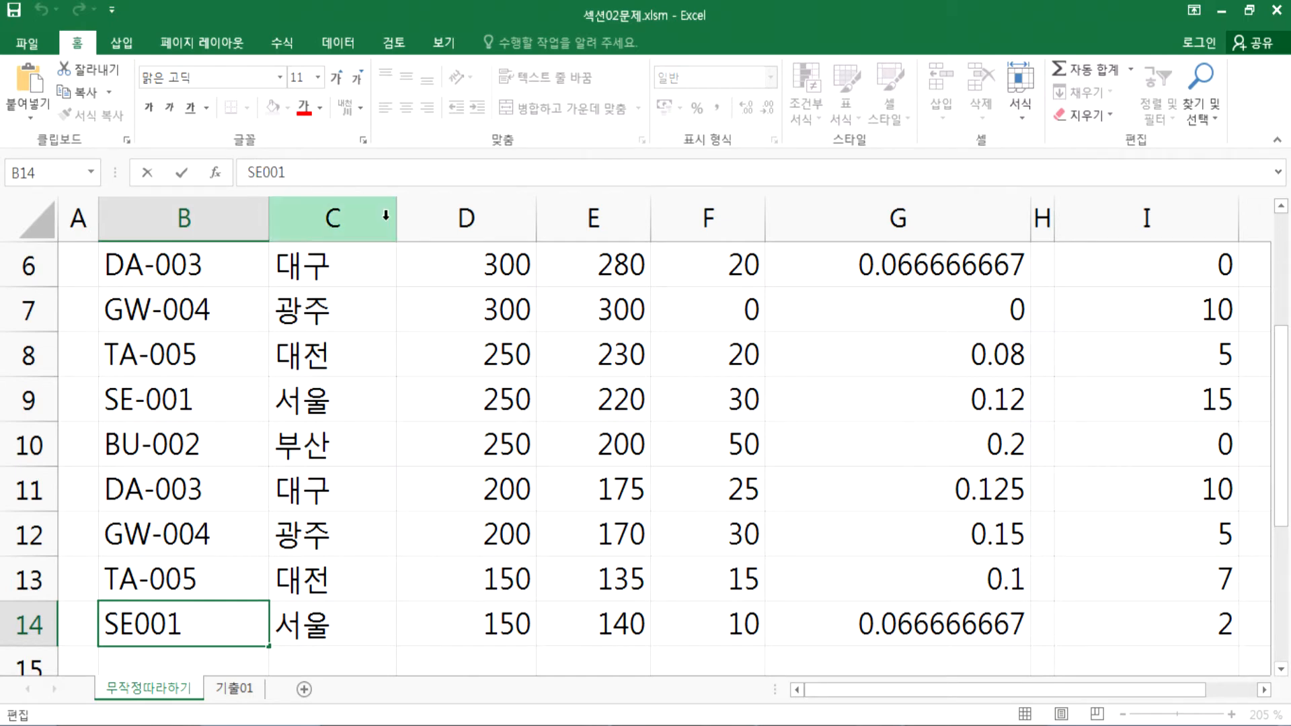
type("-")
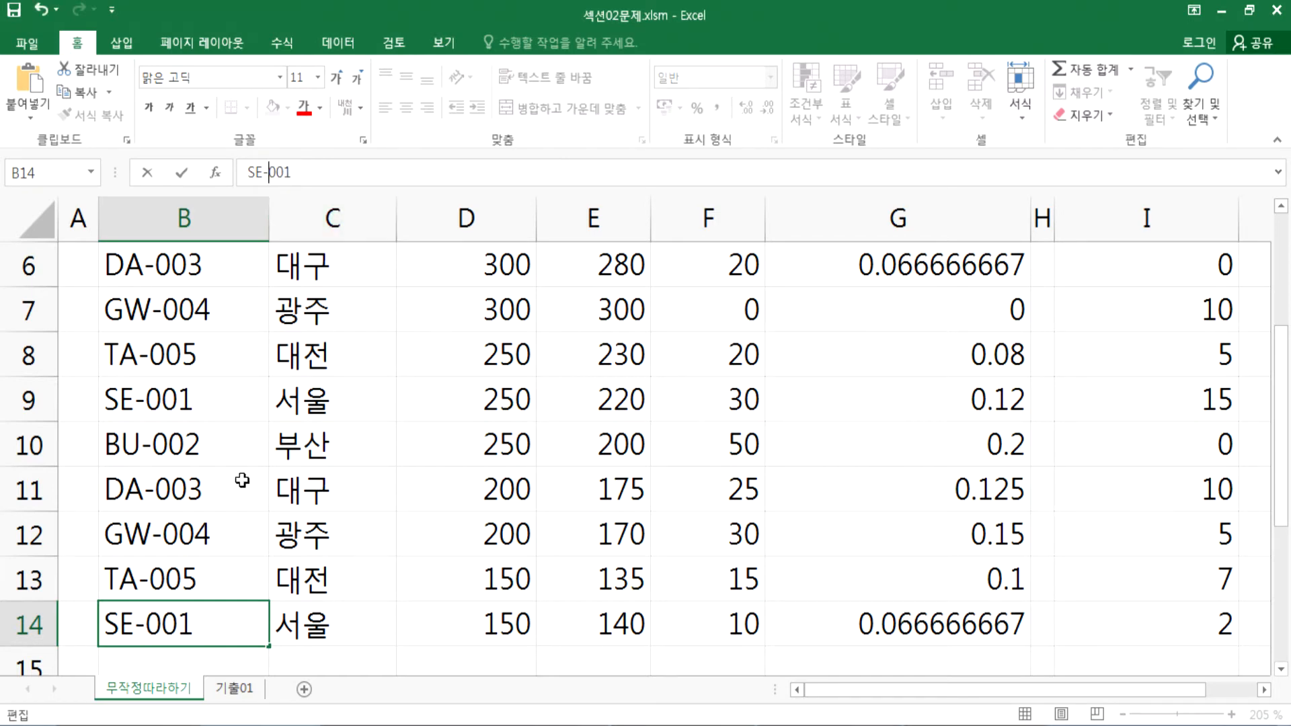
left_click(142, 661)
scroll(202, 598, "down", 1)
left_click(213, 487)
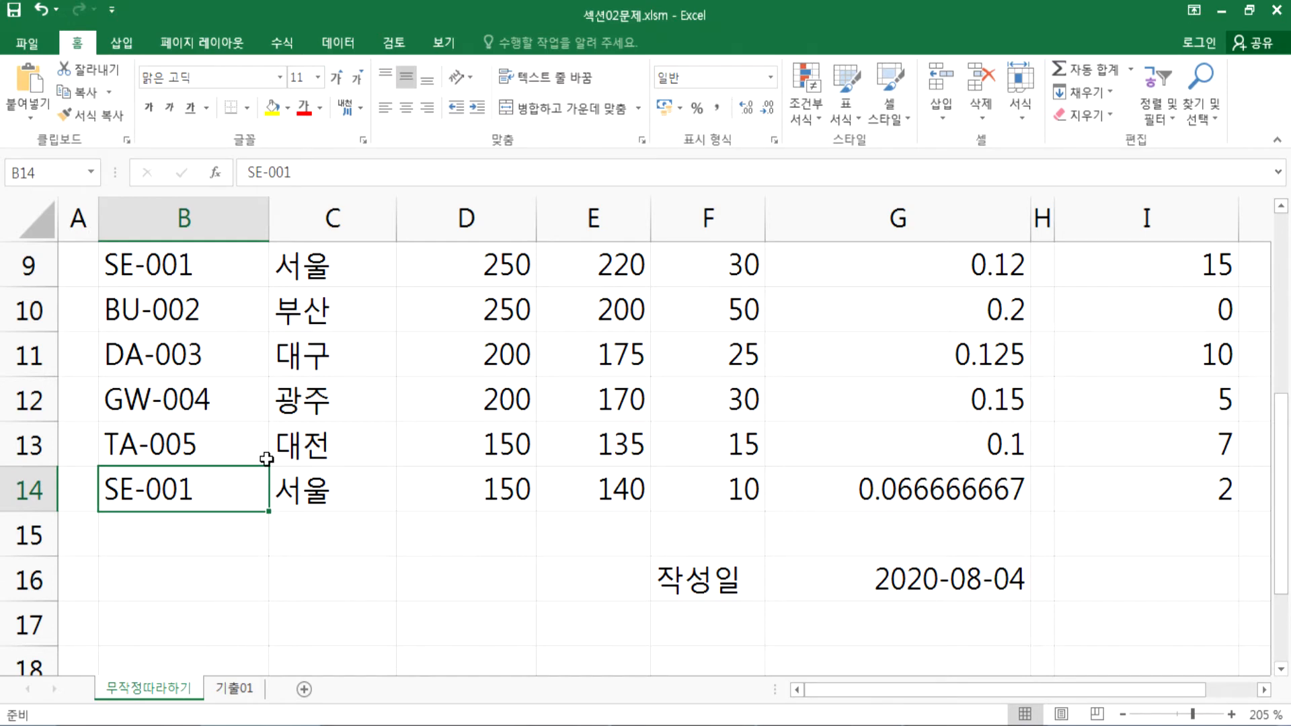
Step: Review the 영업소코드 entries down to row 14 and the neighbouring values in row 4 of the table
scroll(262, 452, "up", 3)
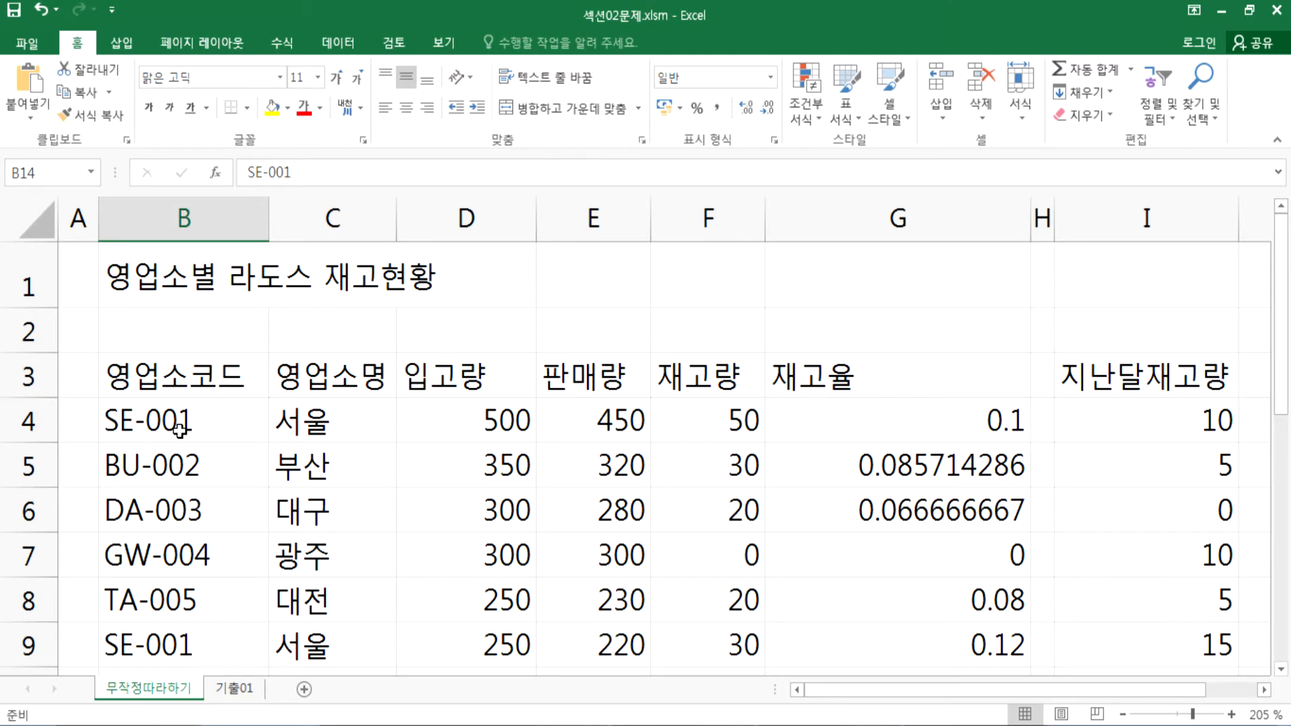
scroll(180, 430, "down", 2)
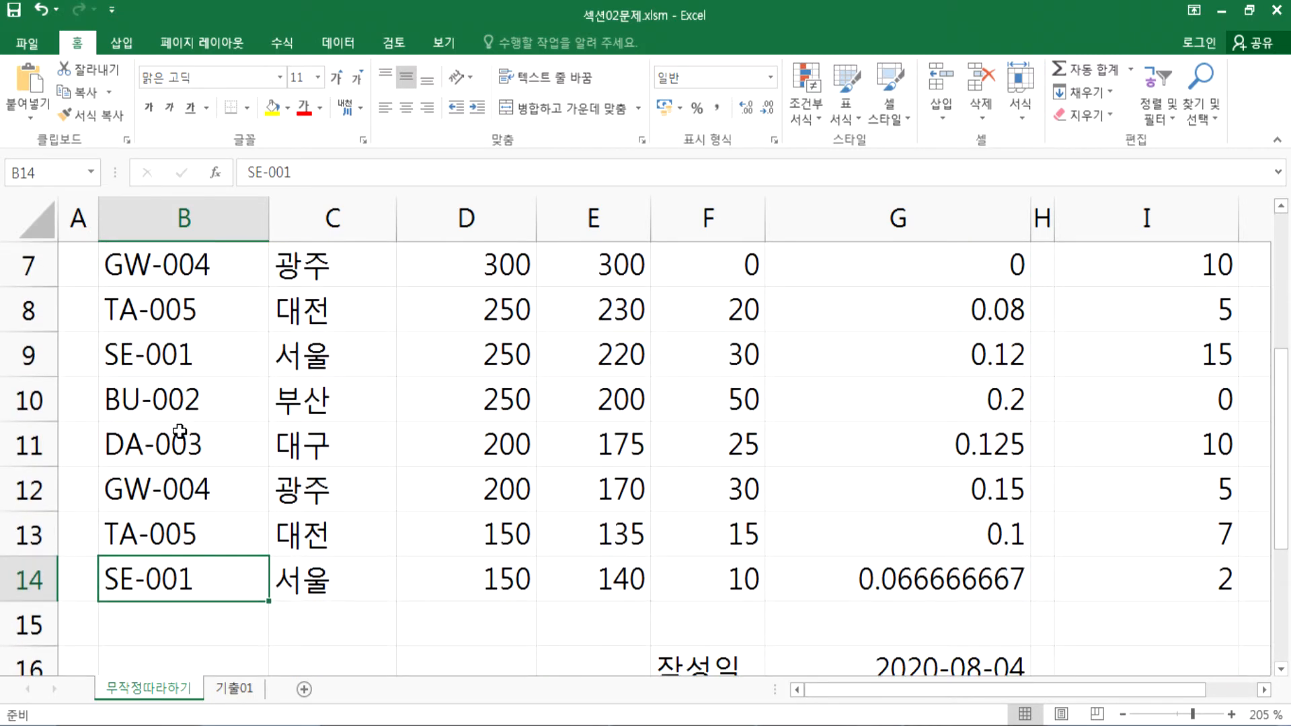
left_click(176, 615)
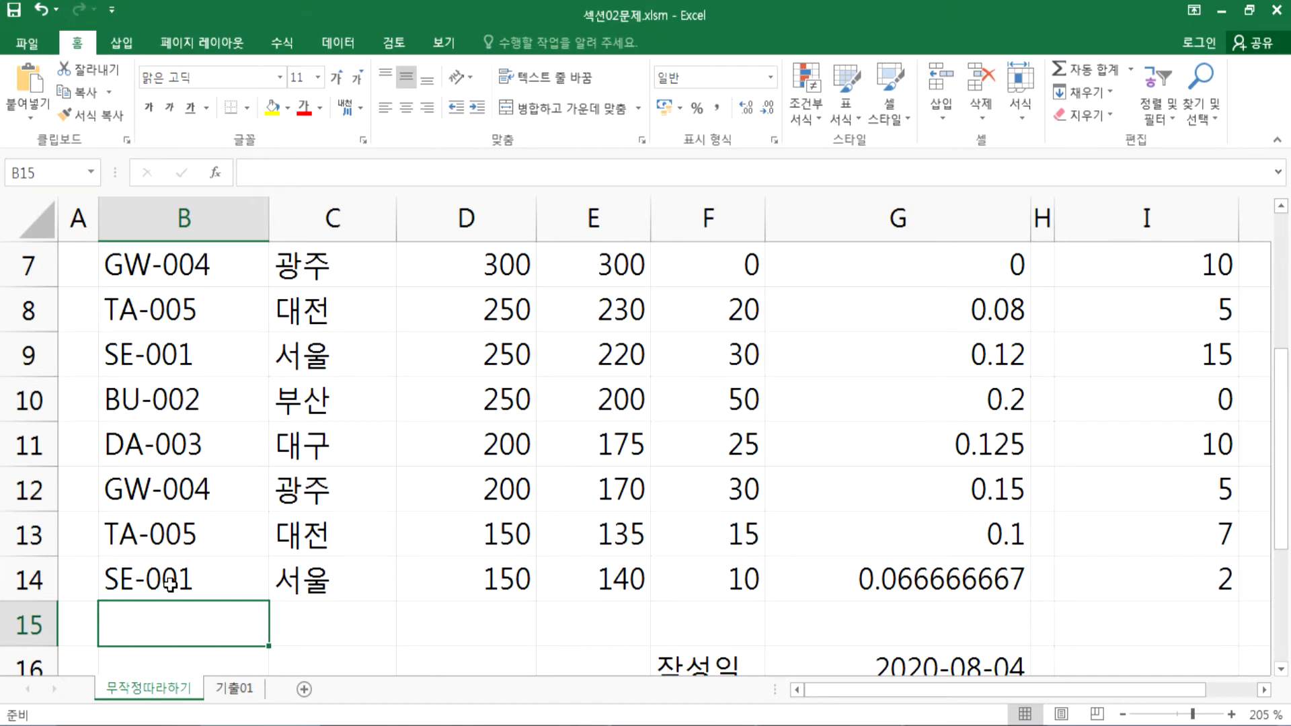
scroll(169, 582, "up", 2)
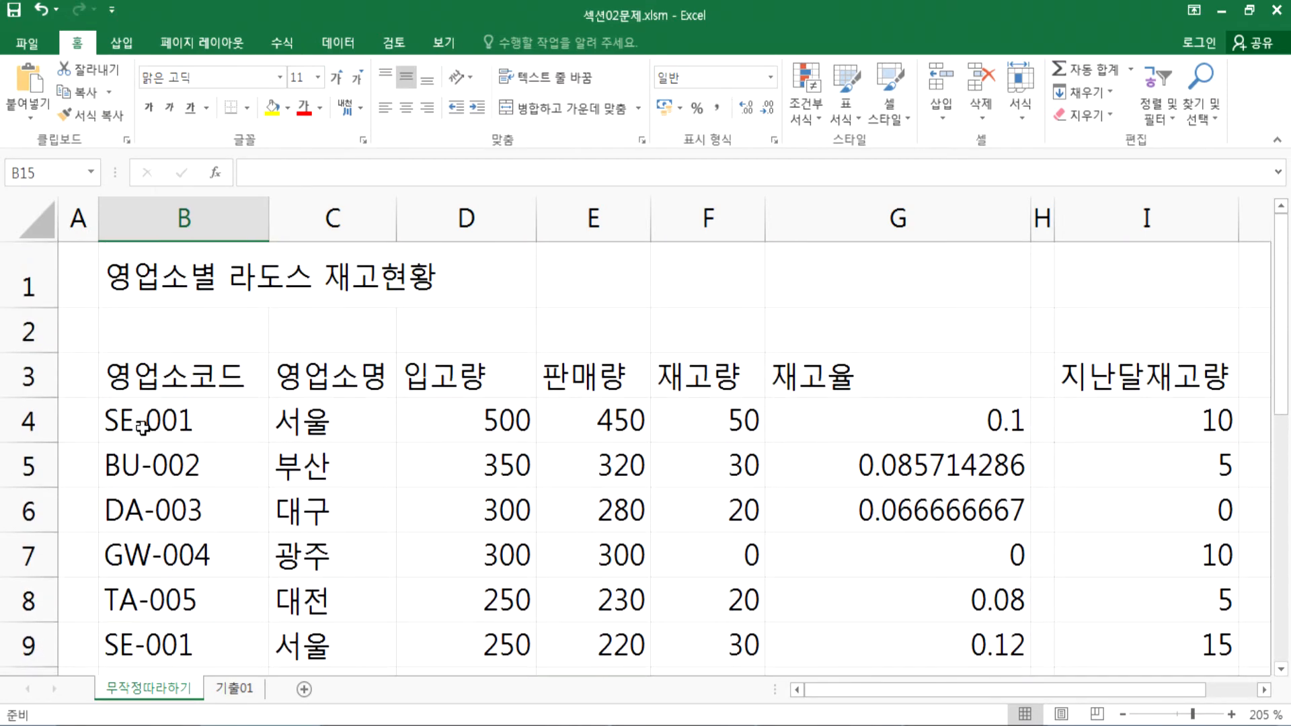
left_click(143, 423)
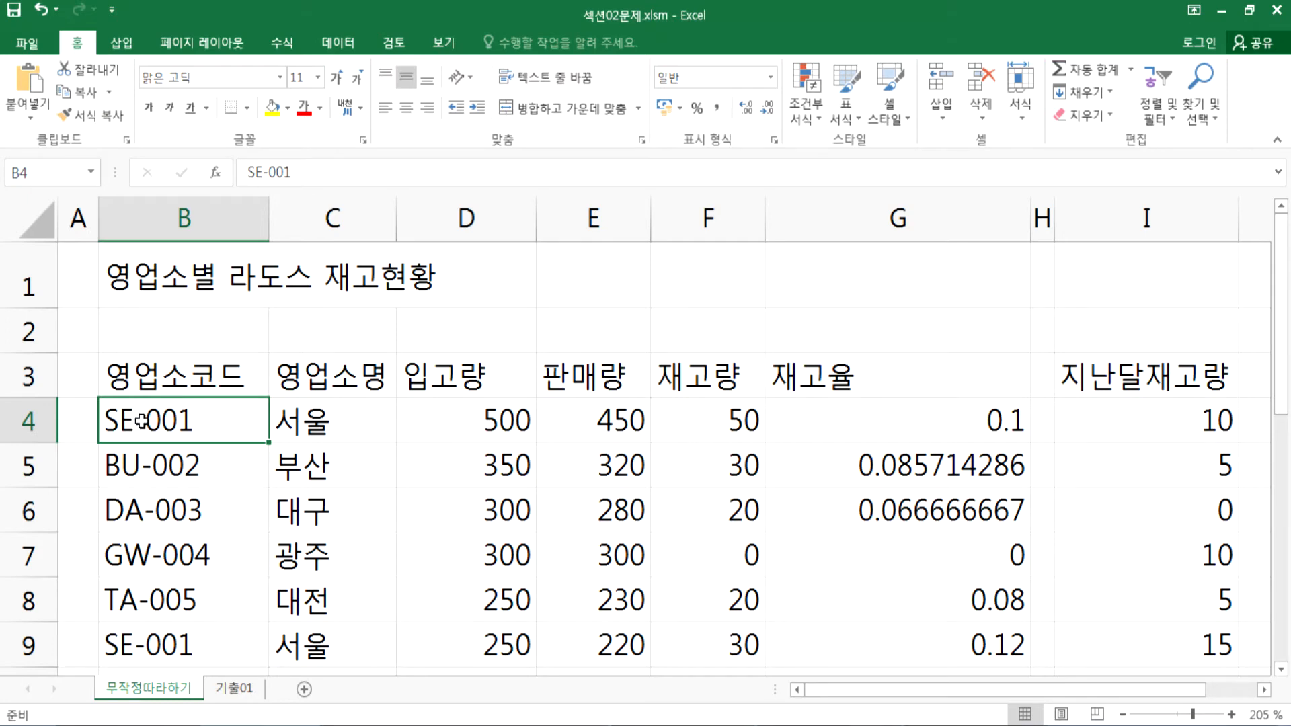
scroll(467, 450, "down", 2)
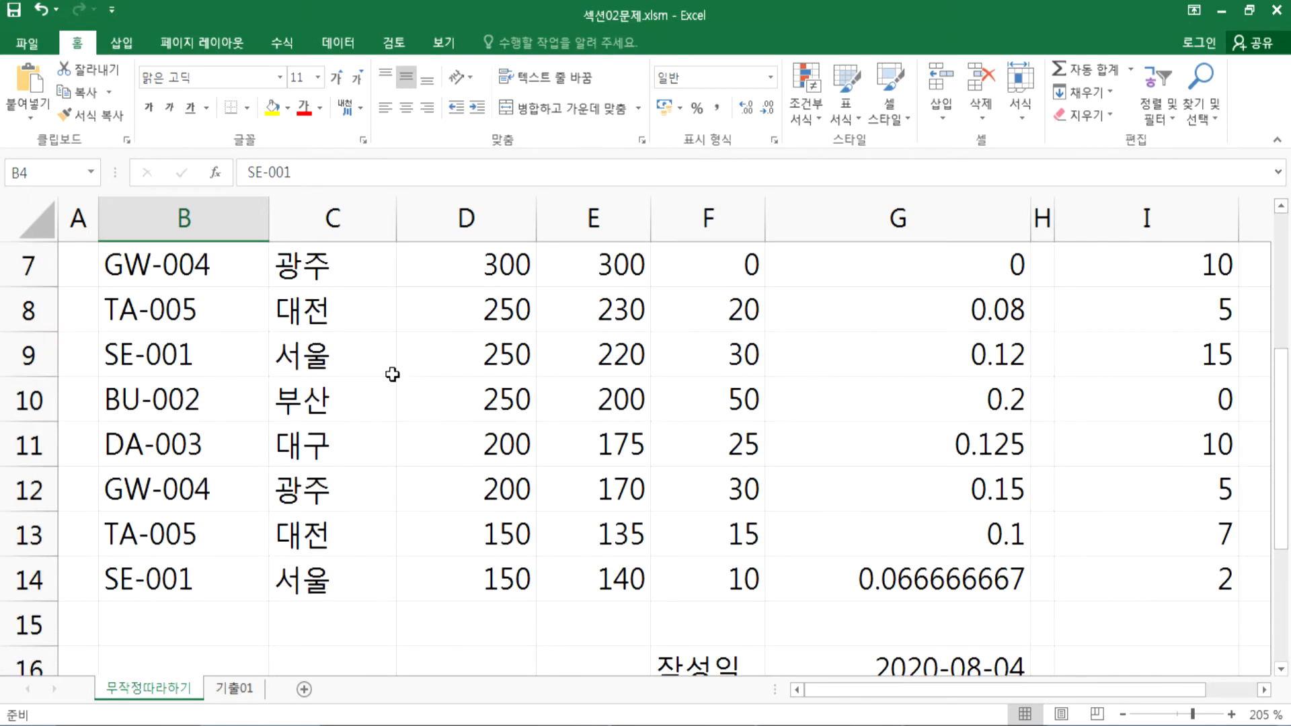
scroll(383, 369, "up", 2)
left_click(376, 419)
left_click(464, 419)
left_click(563, 422)
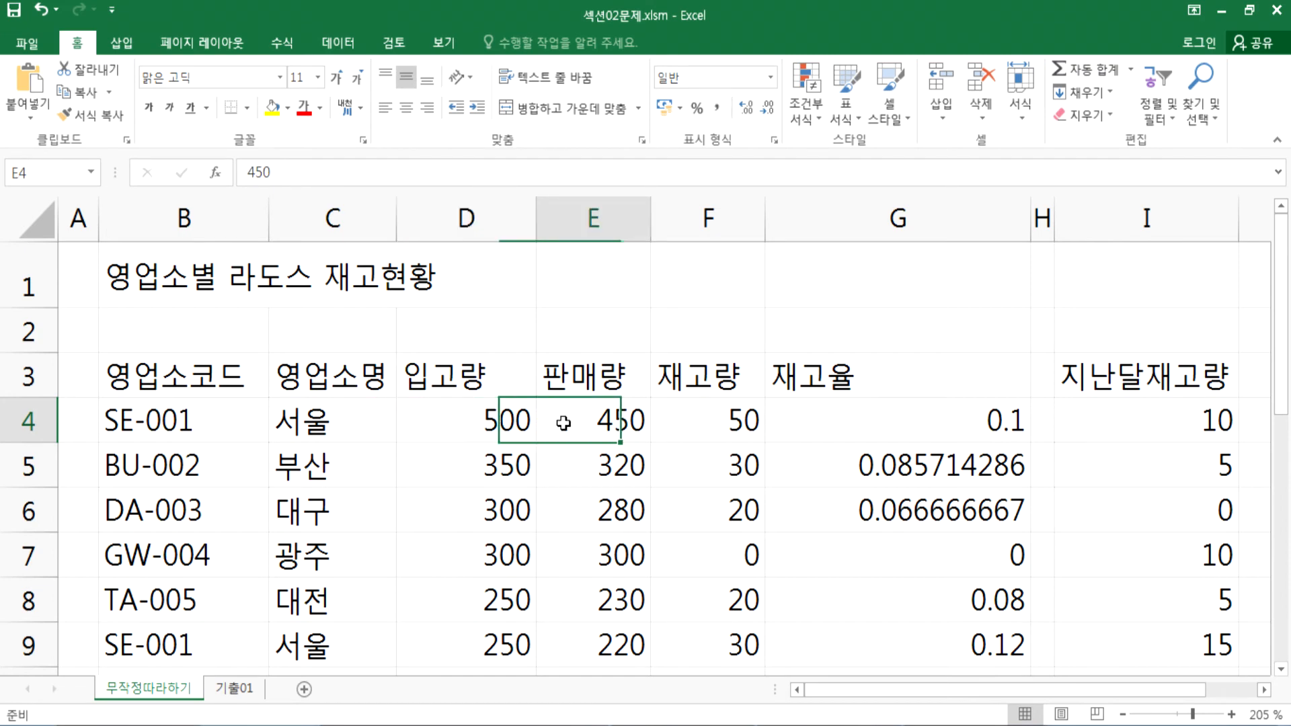
Step: Try inserting a hyphen between the two syllables of 서울 in cell C4, and discard the edit
left_click(320, 422)
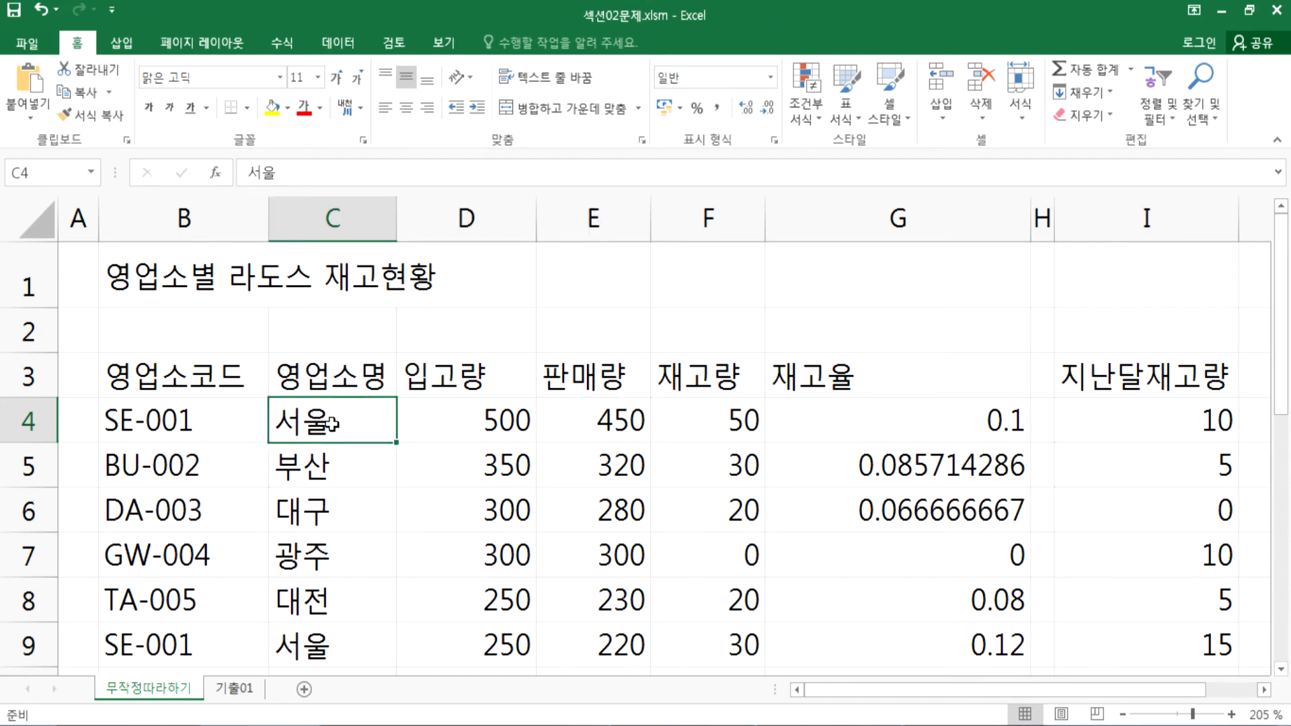
double_click(332, 424)
key("Escape")
left_click(262, 171)
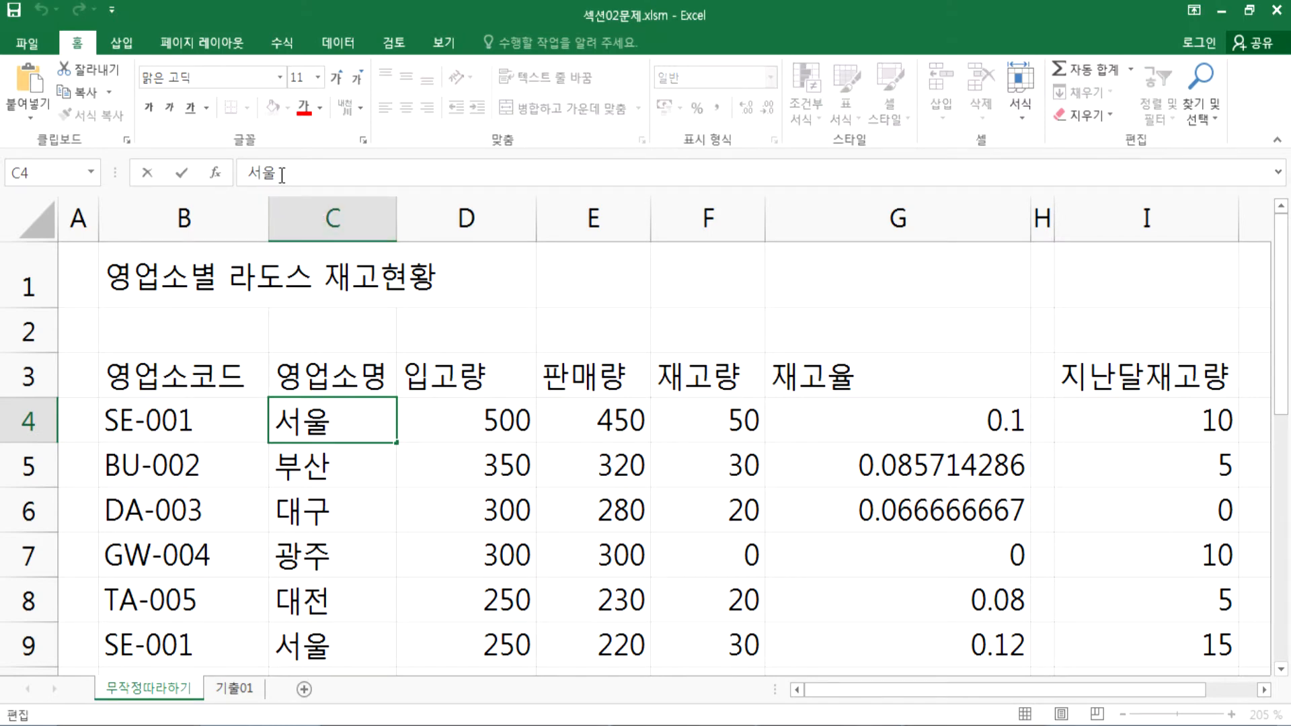
type("-")
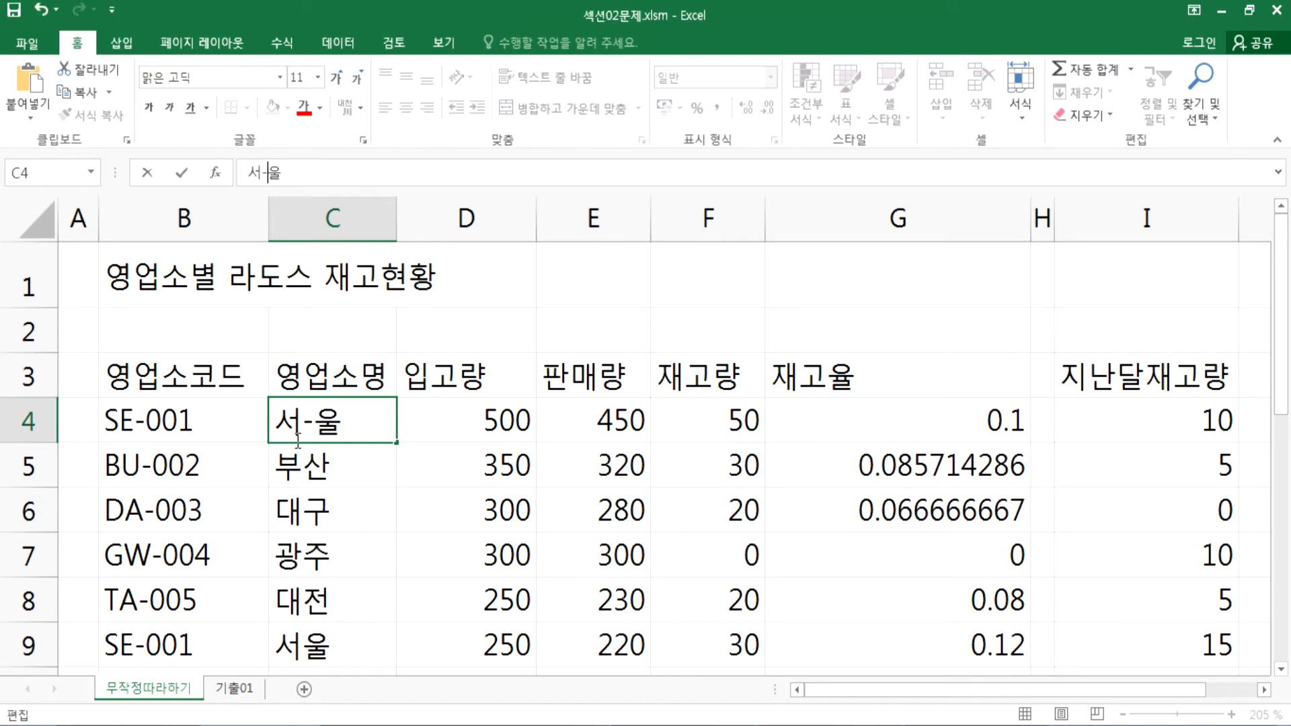
key("Escape")
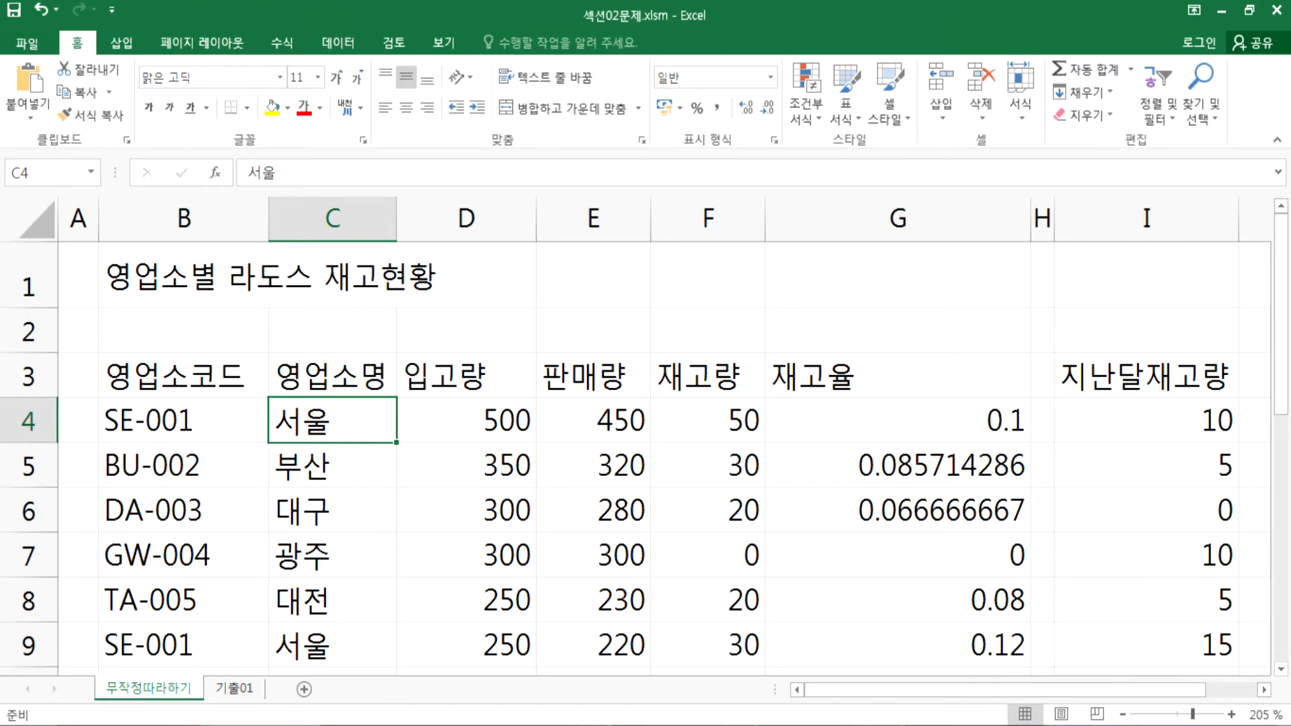
Step: Switch to Notepad and add the heading "* 이름정의" with the line "셀 하나 또는 여러개(연속 셀)" below it
key("alt+Tab")
left_click(279, 441)
type("* 이름저")
type("ㅇ의")
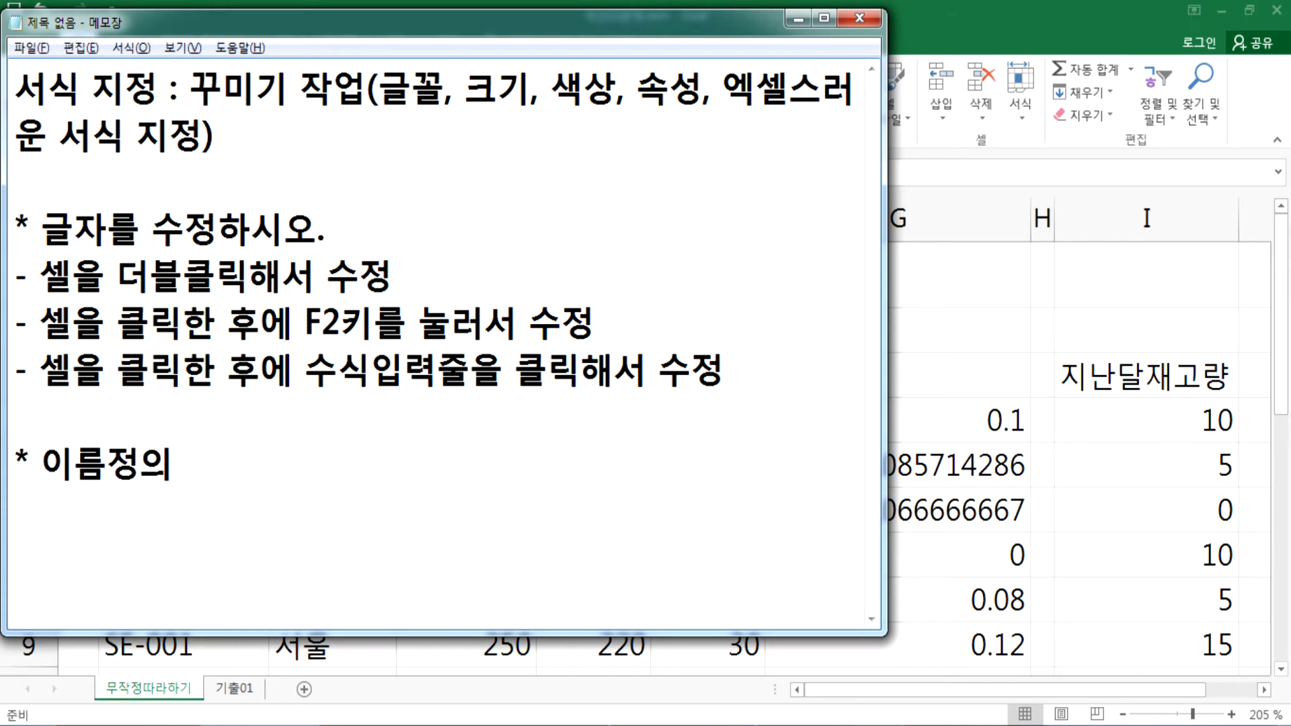
key("Return")
type("셀 하나 또는 여러개")
key("BackSpace")
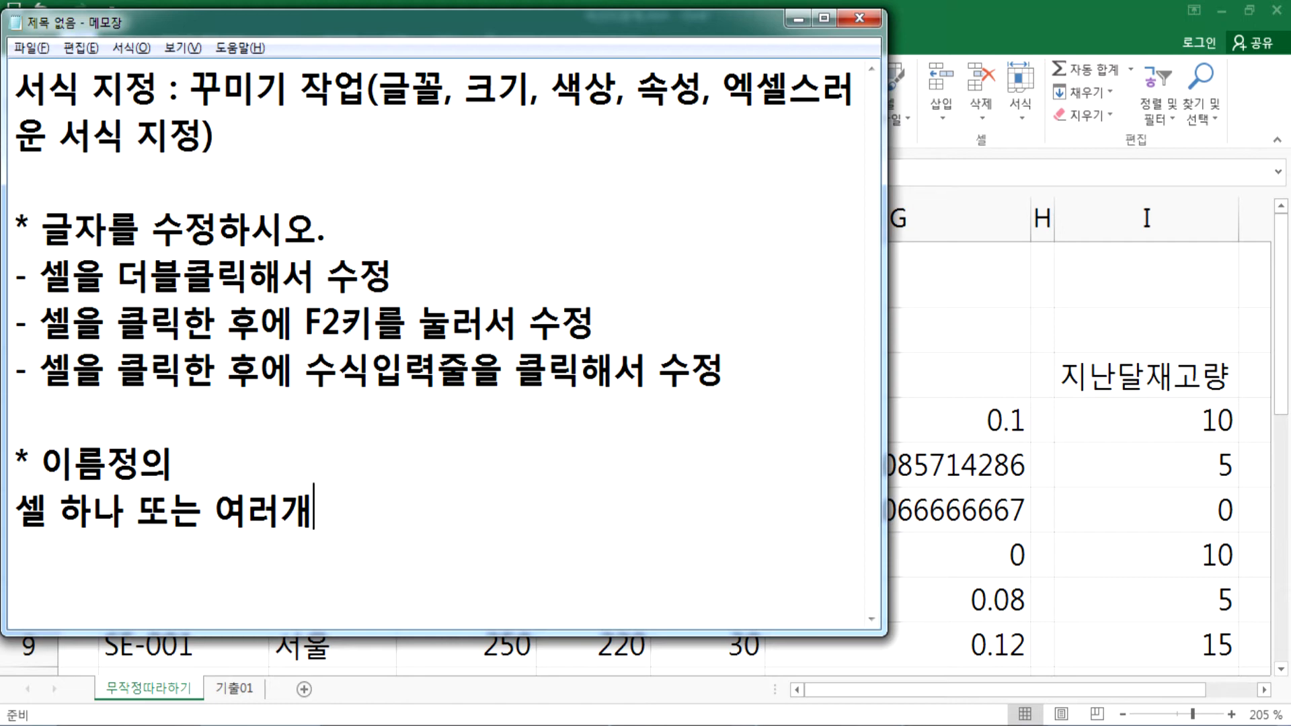
type("(연속 셀")
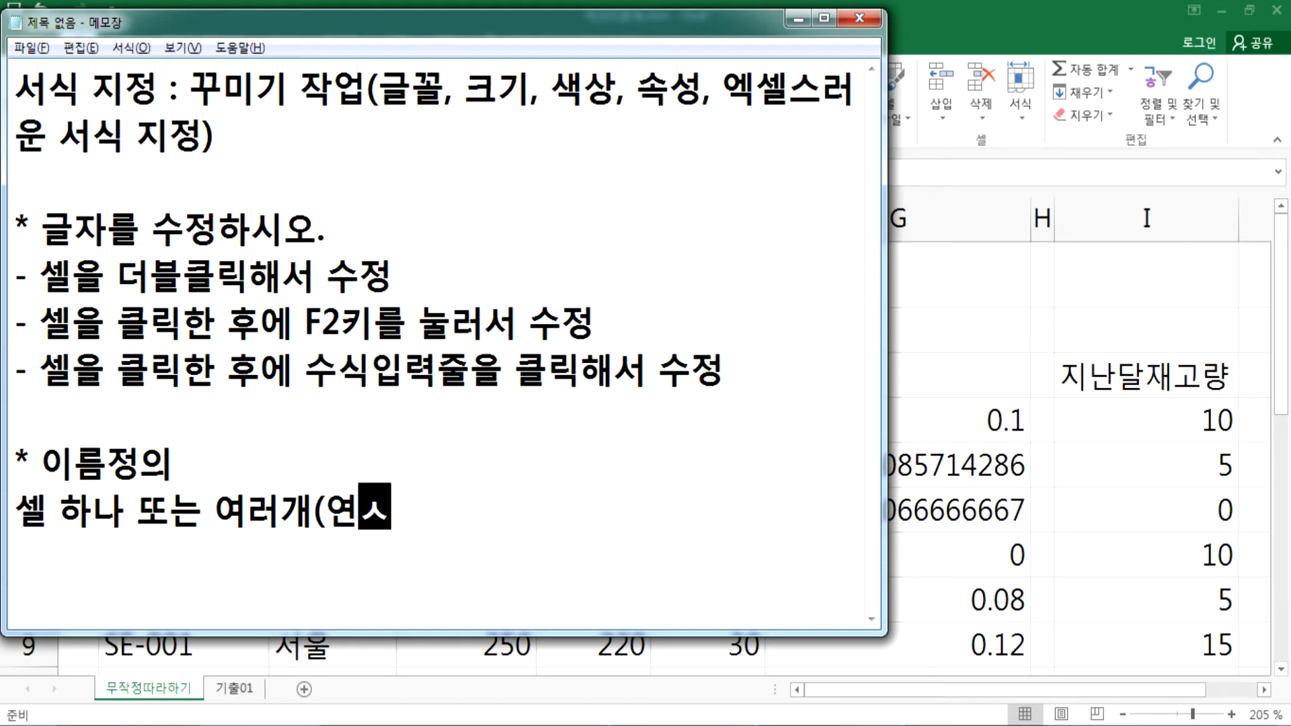
type(")")
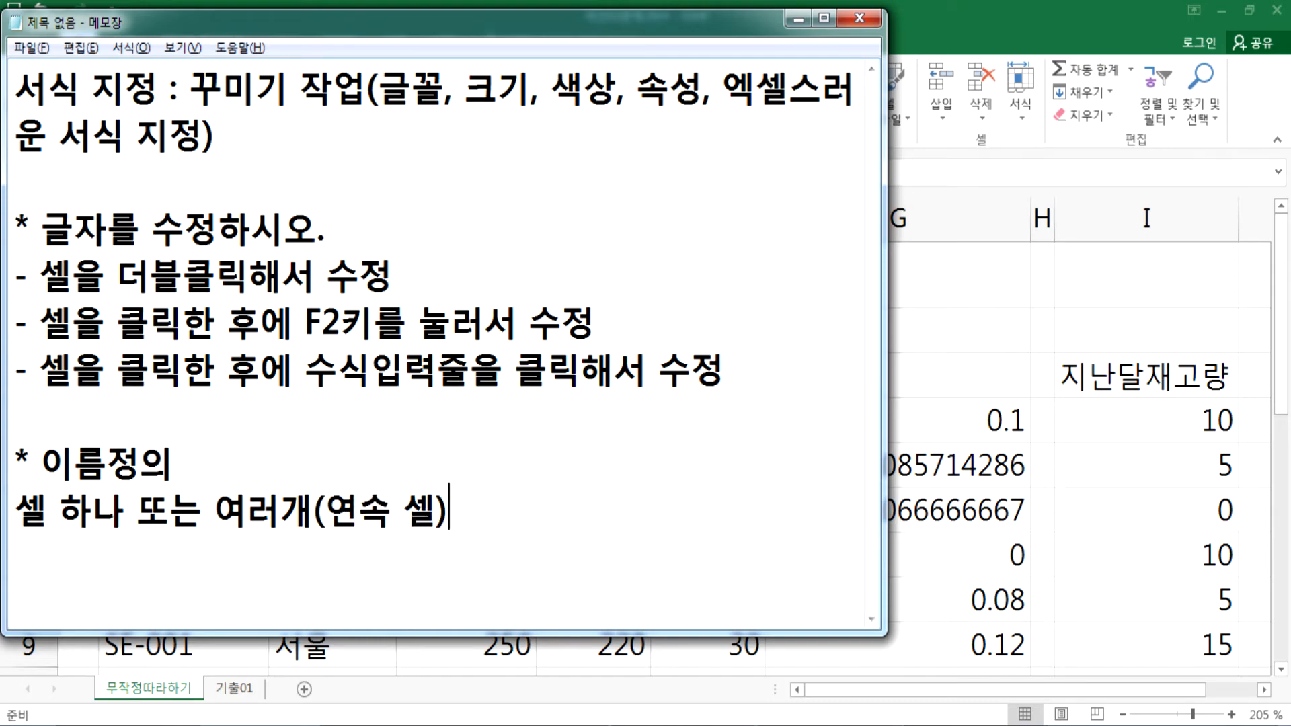
Step: Switch to Excel and select the non-adjacent ranges D4:D6, J4:K8 and M5:N10 together
key("alt+Tab")
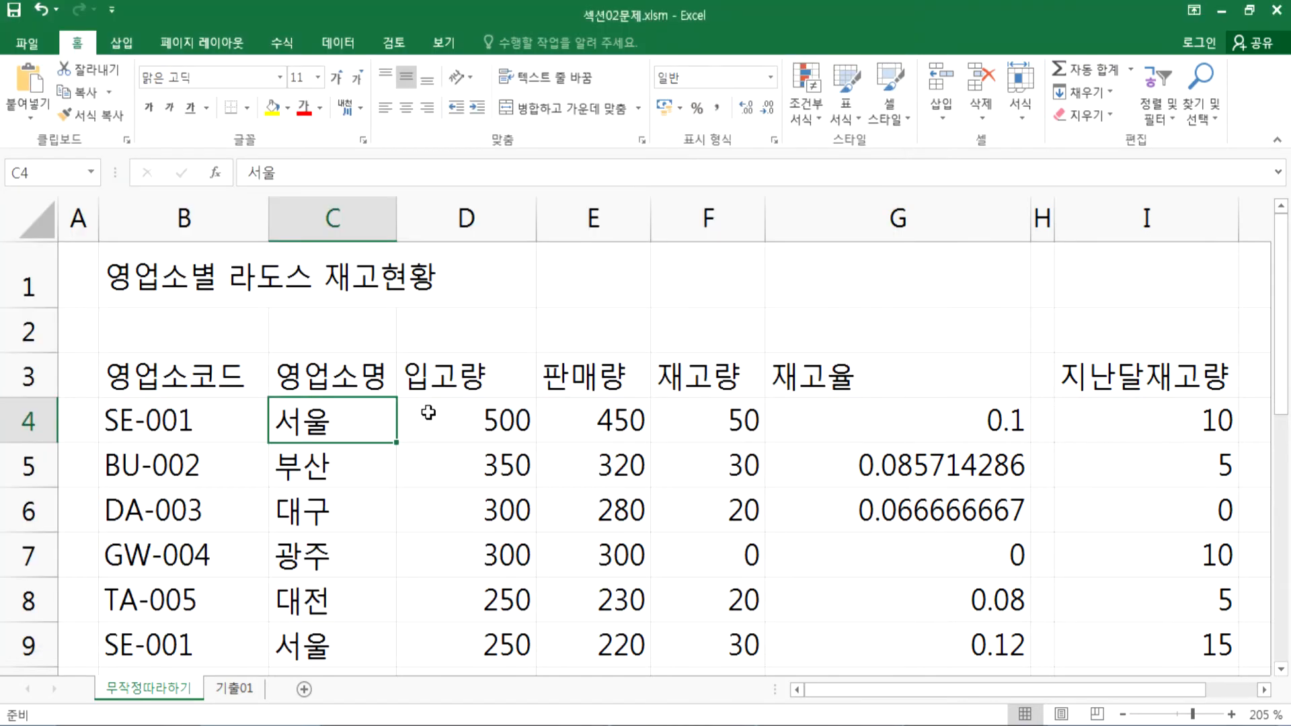
left_click_drag(430, 412, 435, 495)
scroll(482, 503, "down", 5, "ctrl")
left_click_drag(821, 341, 893, 444, "ctrl")
left_click_drag(1117, 359, 1200, 504, "ctrl")
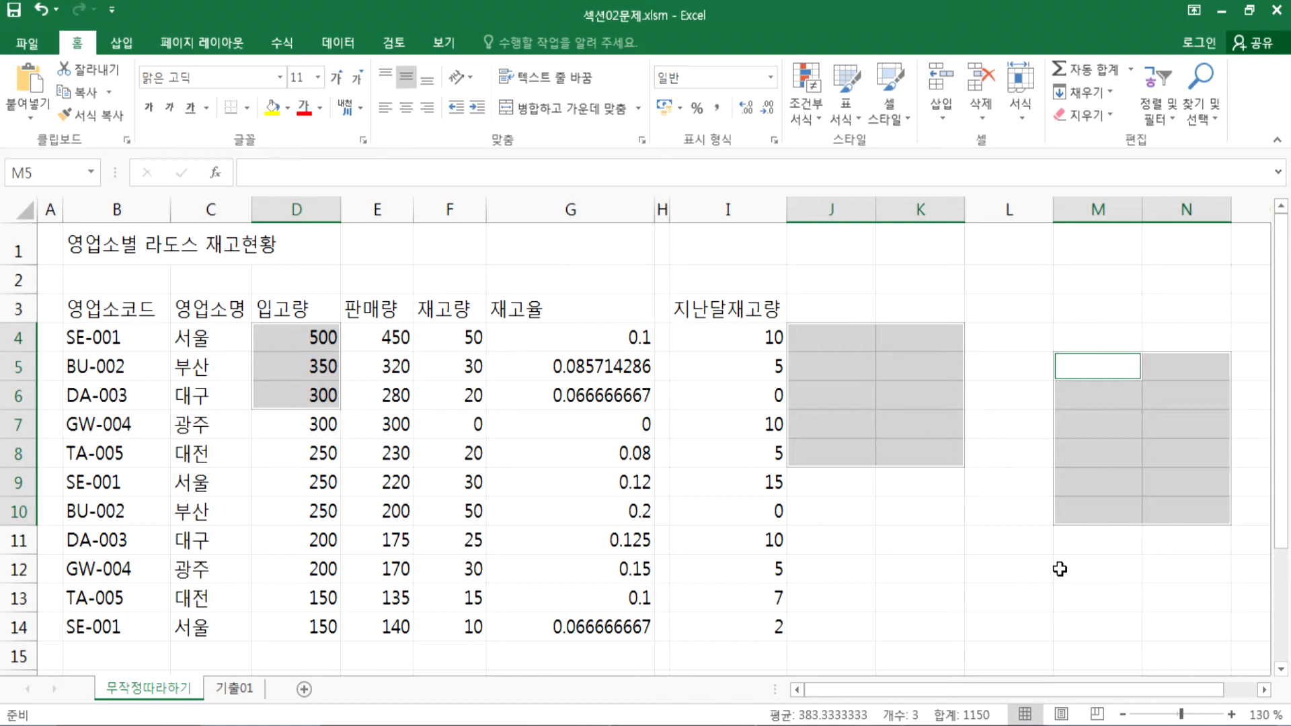
Step: Replace the multiple selection with the continuous range of 재고율 values in G4:G14
left_click(44, 173)
left_click(379, 457)
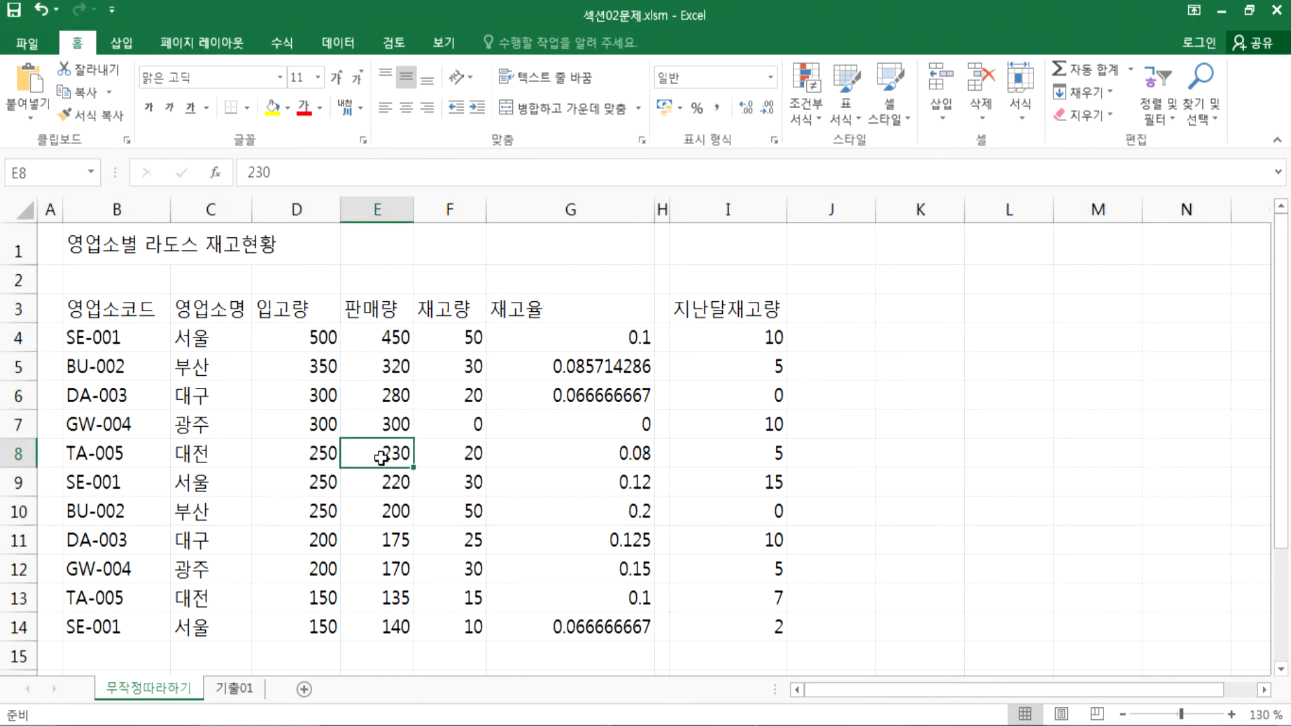
left_click(950, 318)
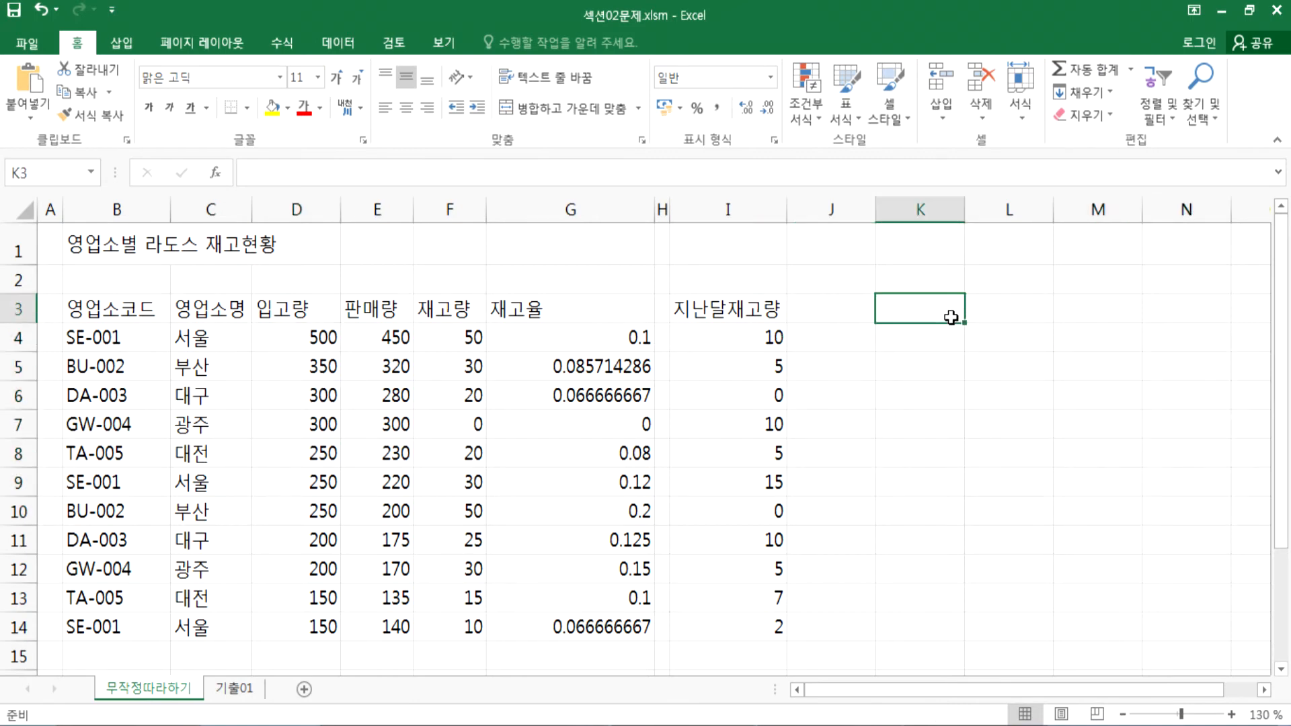
left_click_drag(515, 336, 523, 622)
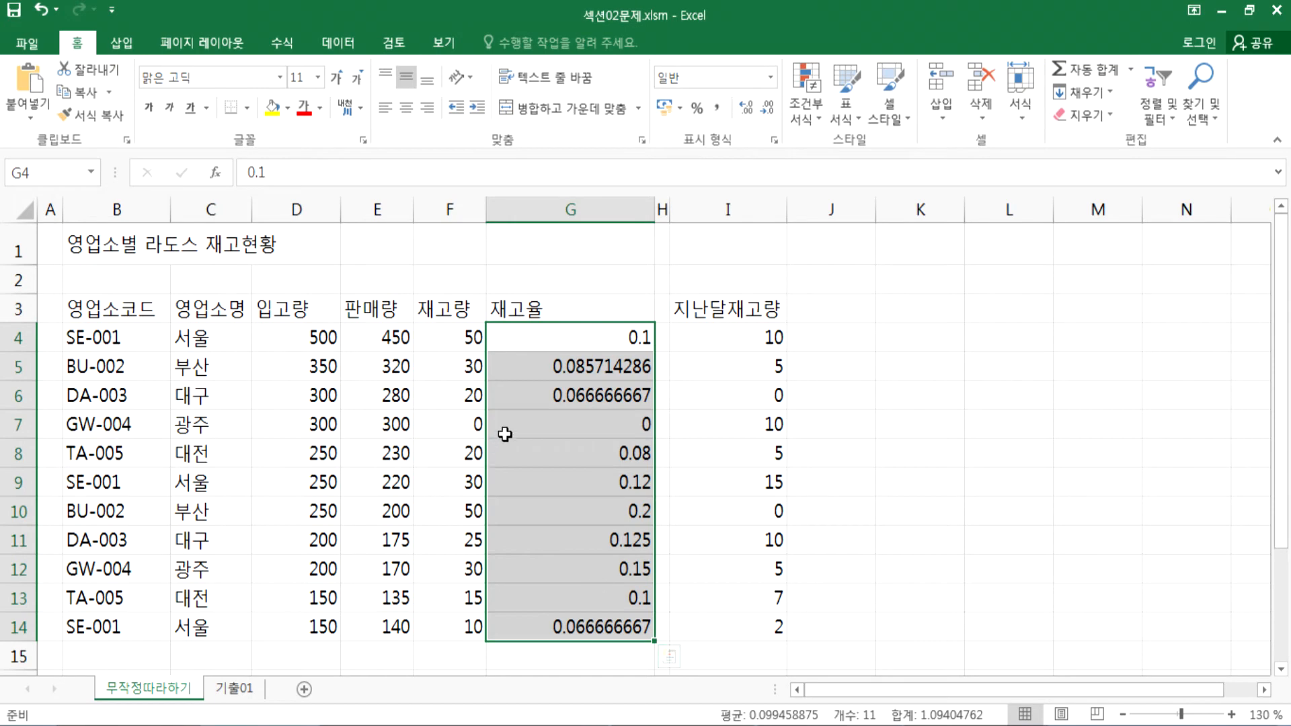
Step: Switch to Notepad and insert "셀 주소 말고 이름으로 정의하자 : " before the text of the line under 이름정의
key("alt+Tab")
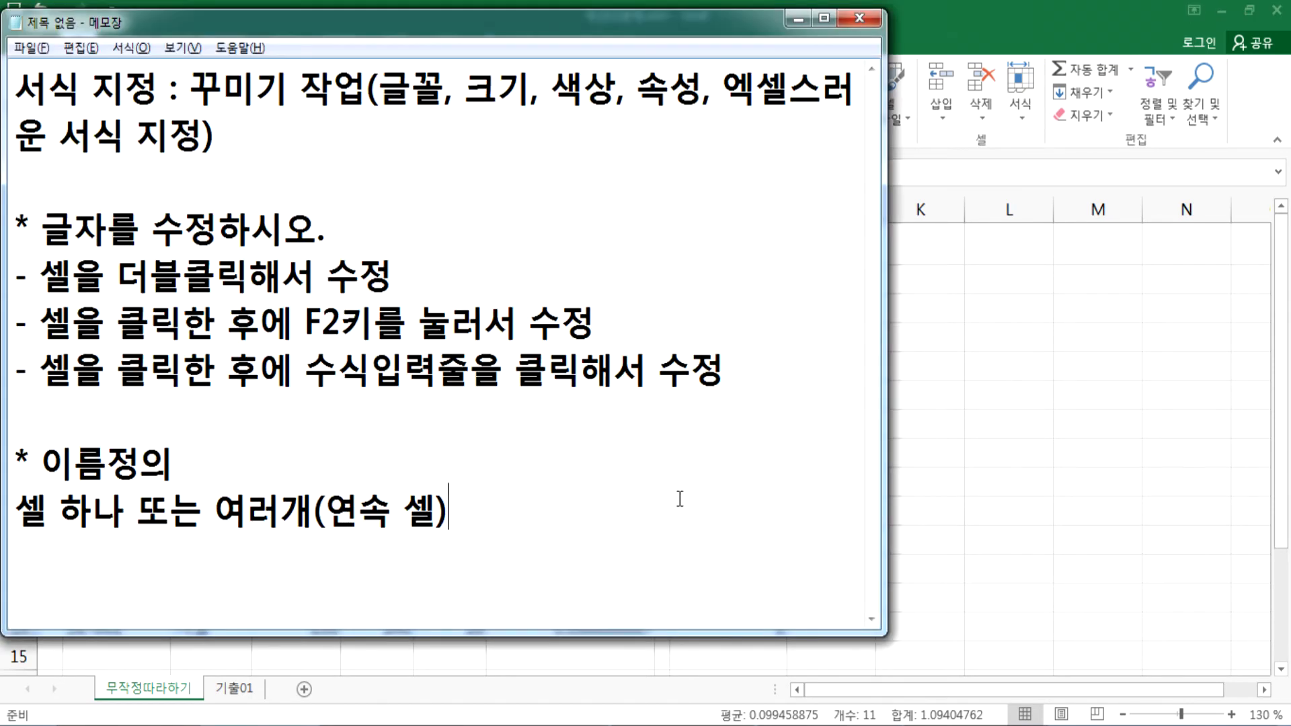
key("Home")
type("셀 주소 맑")
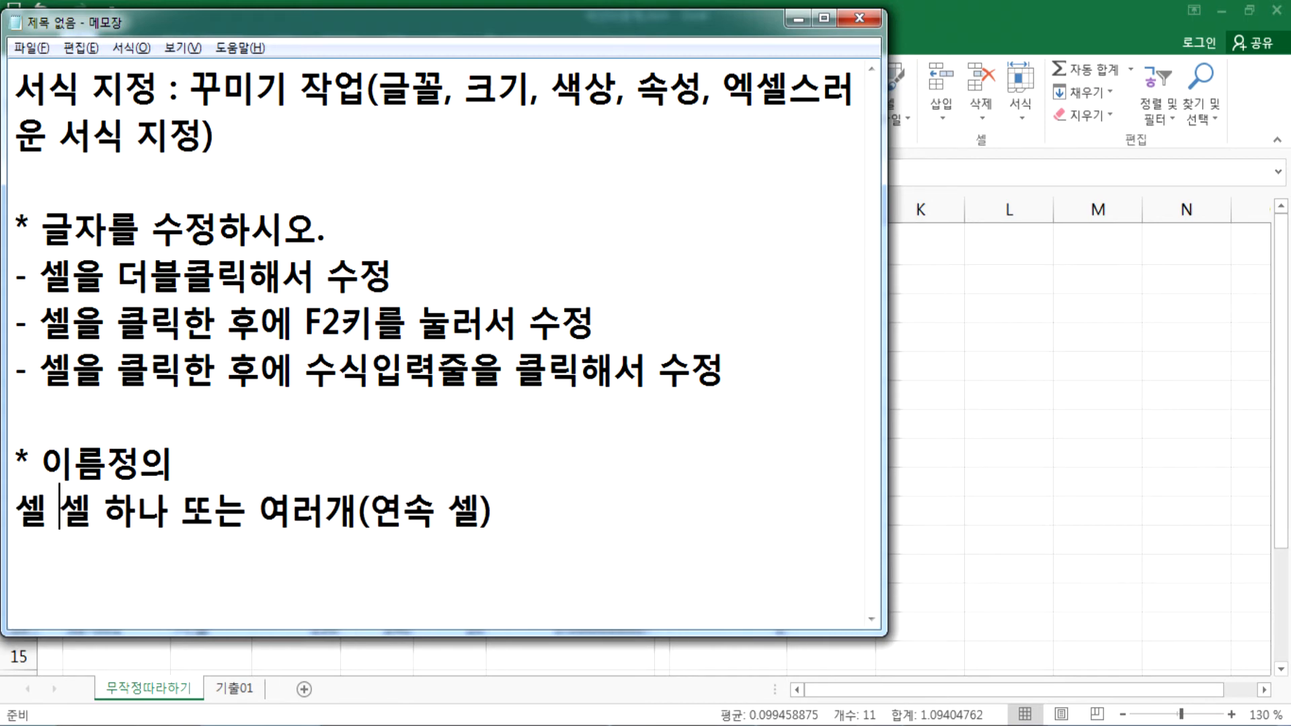
type("고 이름으로 저")
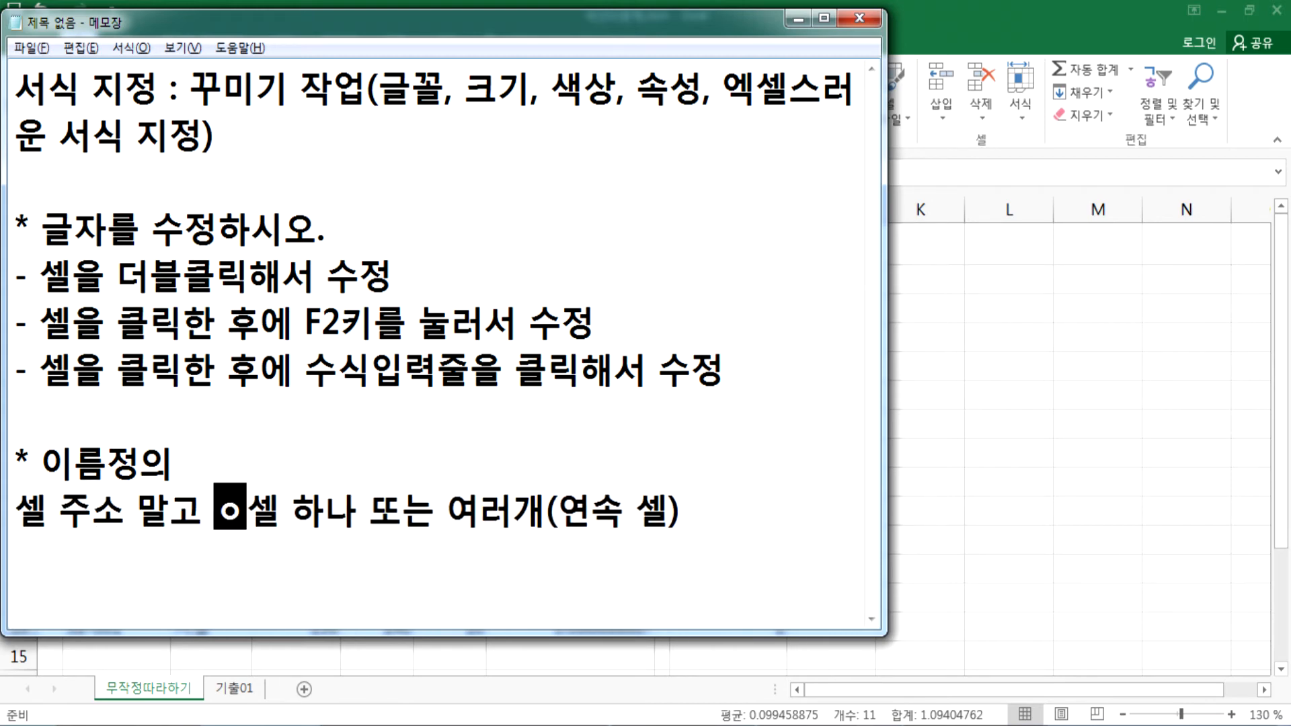
type("정의하자 :")
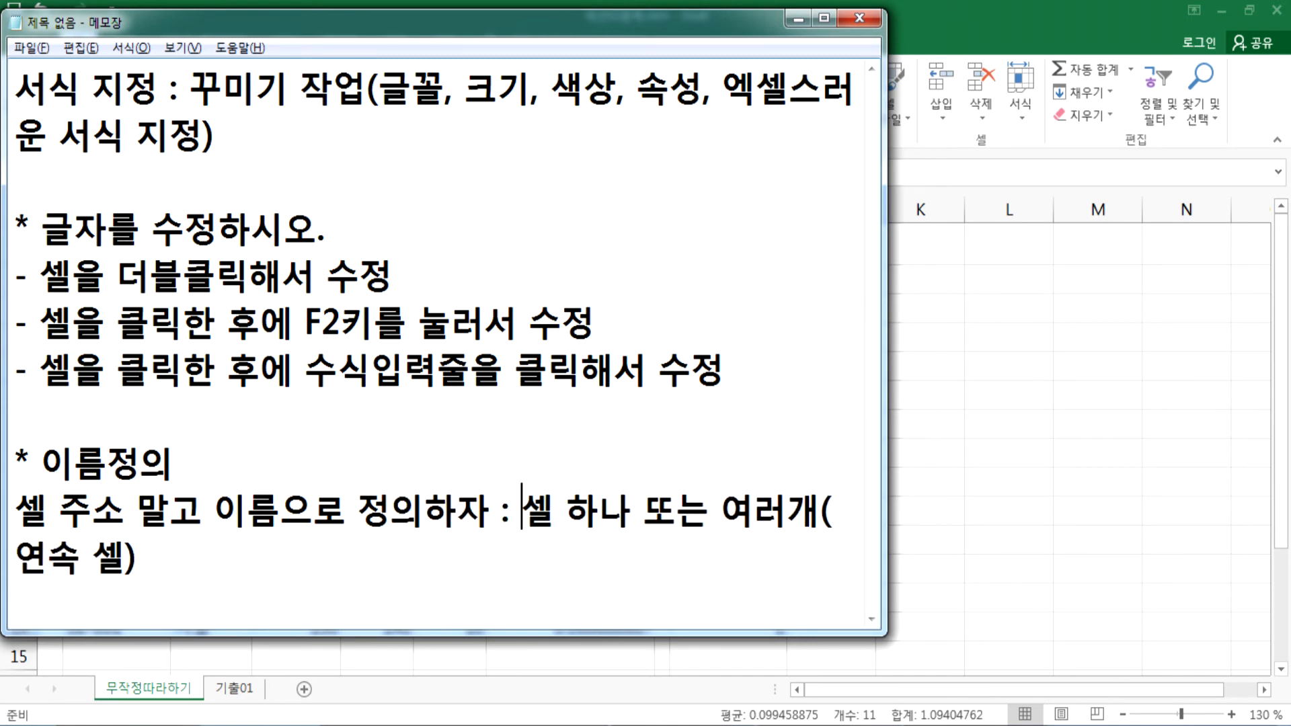
Step: Switch to Excel and examine how column G and row 3 form the address of the 재고율 heading cell
key("alt+Tab")
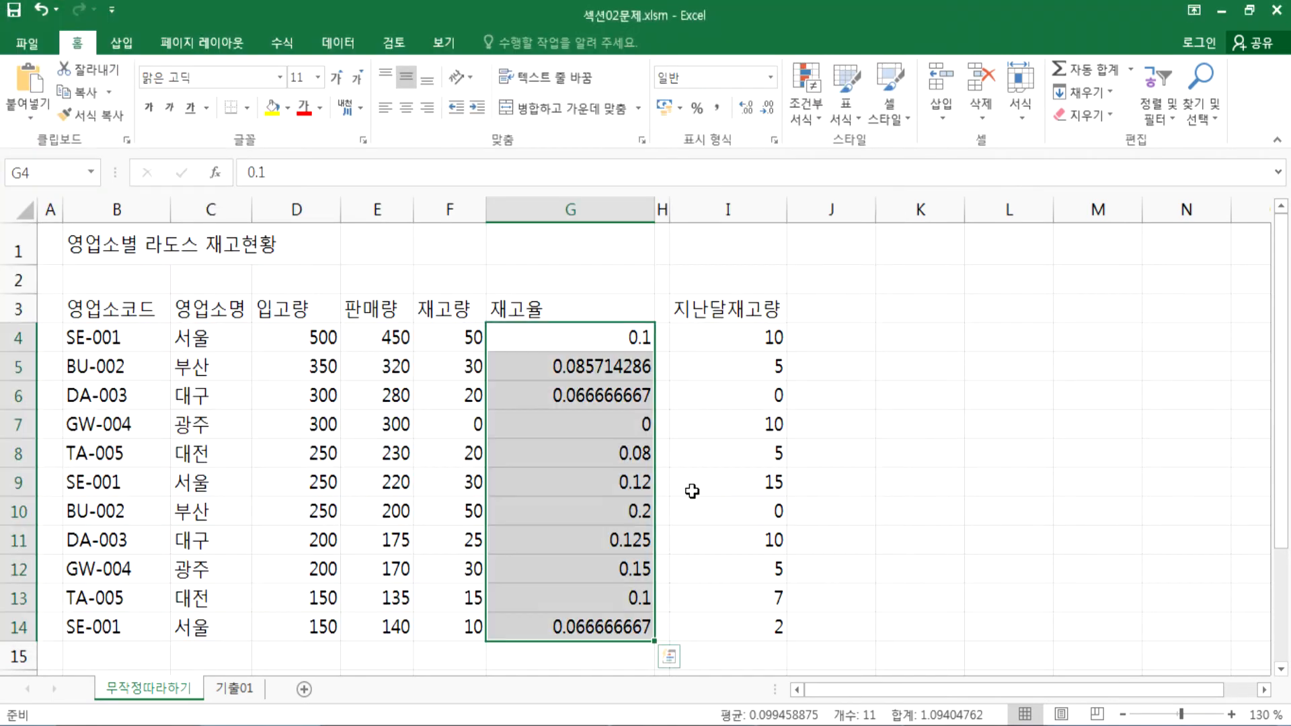
left_click(562, 331)
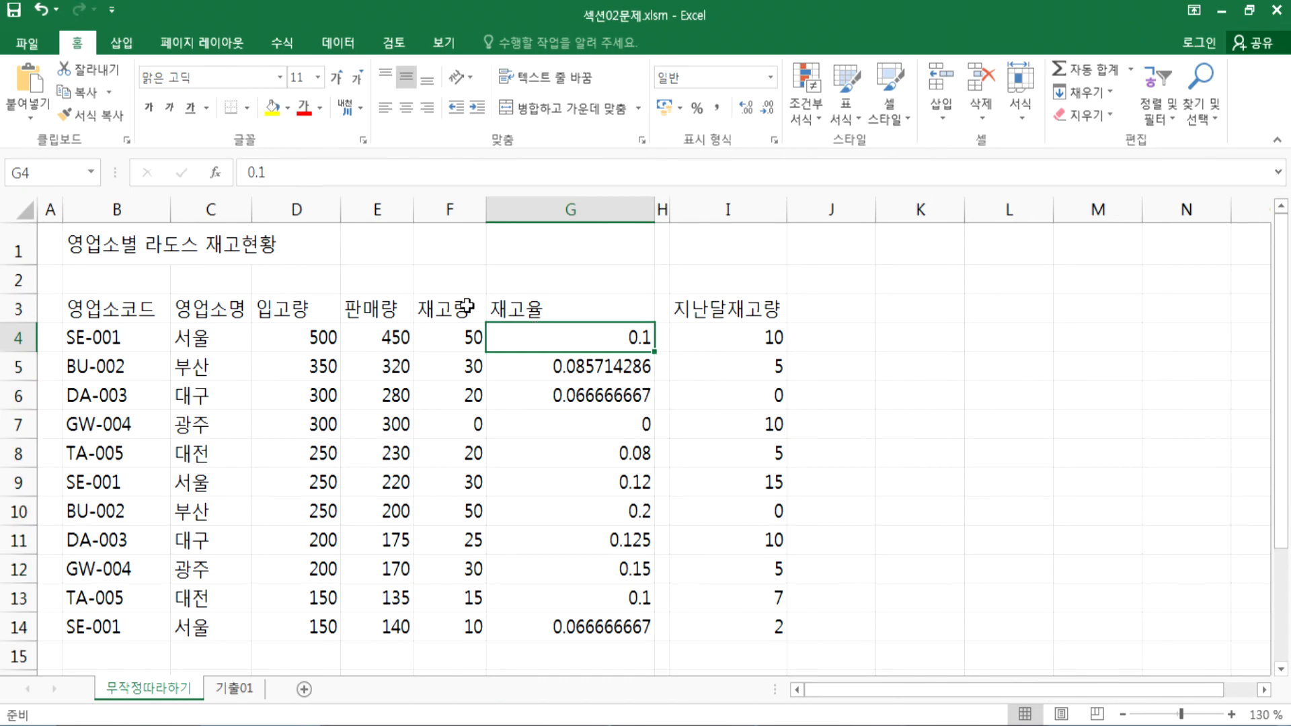
left_click(536, 311)
left_click(541, 214)
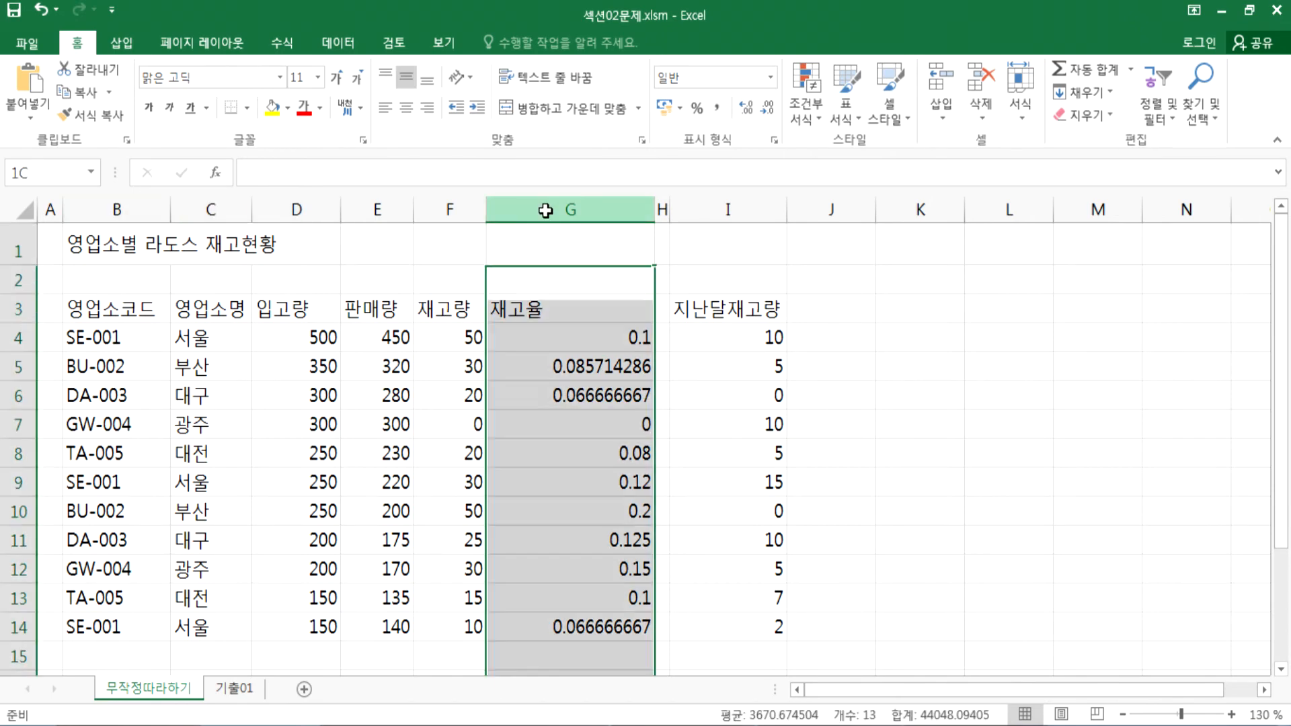
left_click(5, 309)
left_click(601, 309)
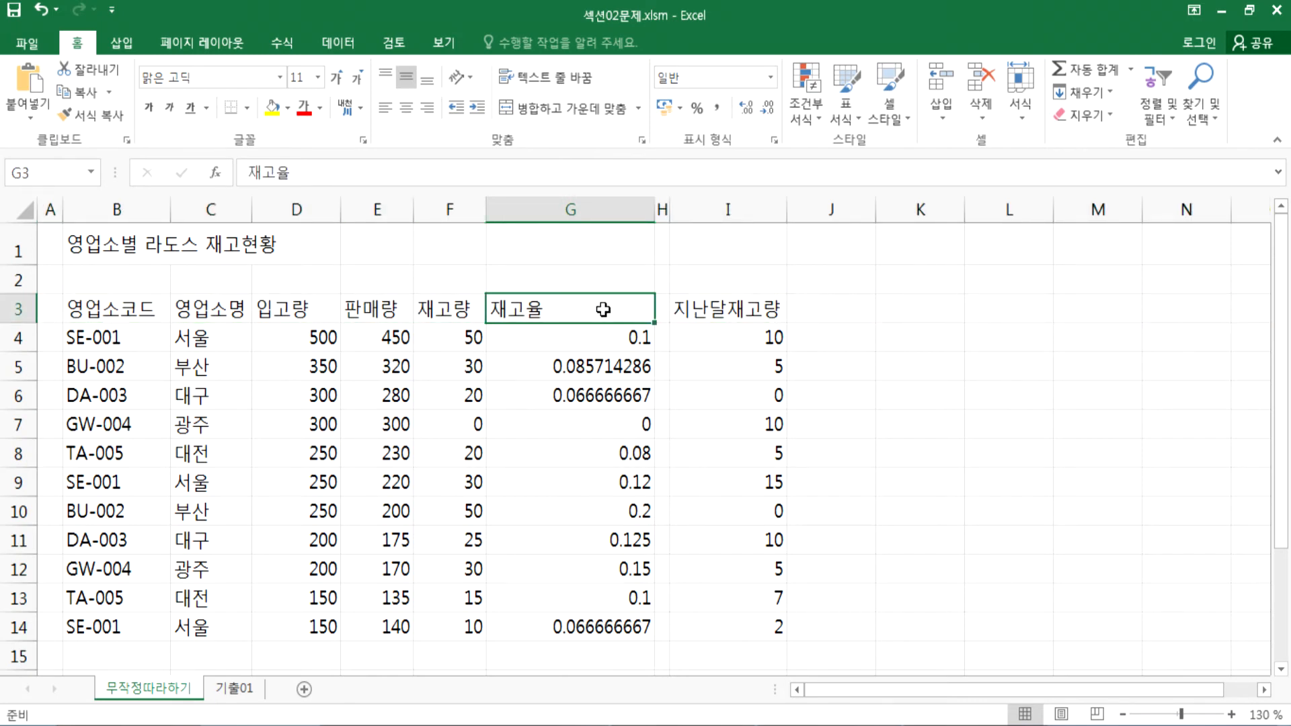
left_click(43, 174)
key("Escape")
left_click(936, 304)
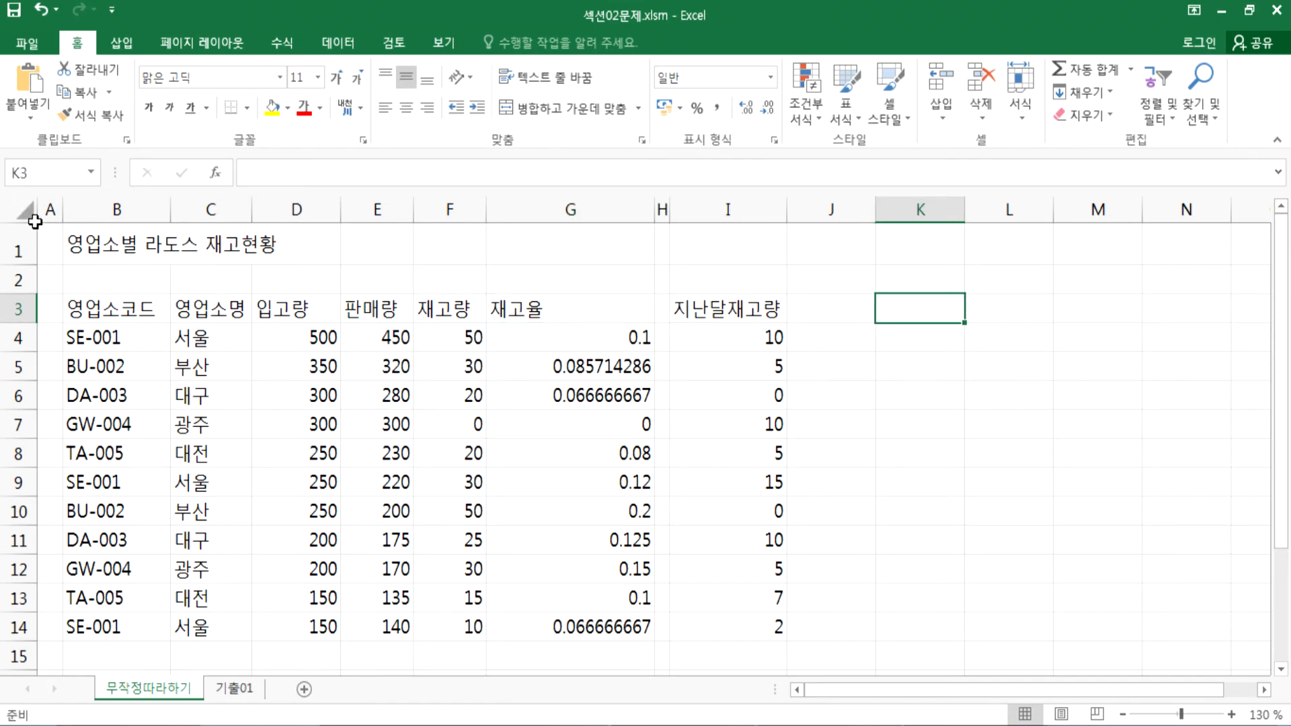
Step: Examine the column letters along row 1, moving past Z as far as BG and jumping to the last column, XFD
left_click(57, 211)
key("Right")
key("Right")
key("Right")
key("Right")
key("Right")
key("Right")
key("Right")
key("Right")
key("Right")
key("Right")
key("Right")
key("Right")
key("Right")
key("Right")
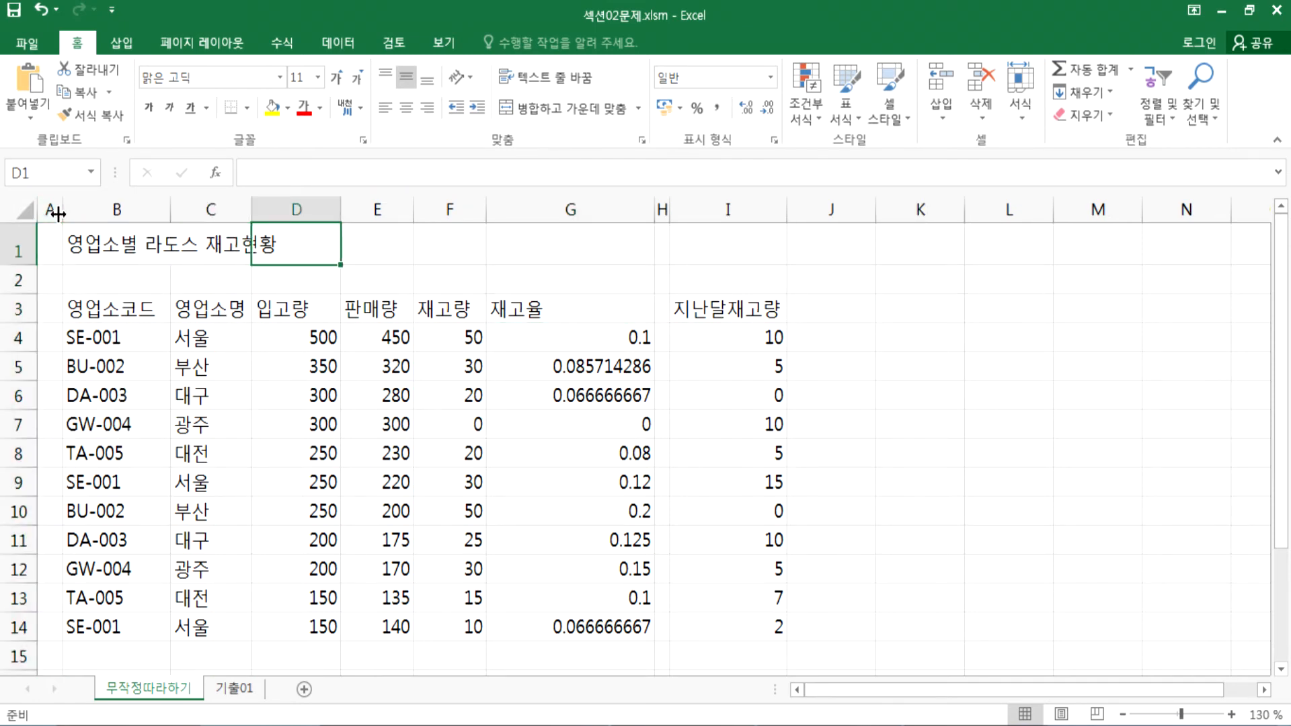
key("Right")
key("Right")
key("Right")
key("Right")
key("Right")
key("Right")
key("Right")
key("Right")
key("Right")
key("Right")
key("Right")
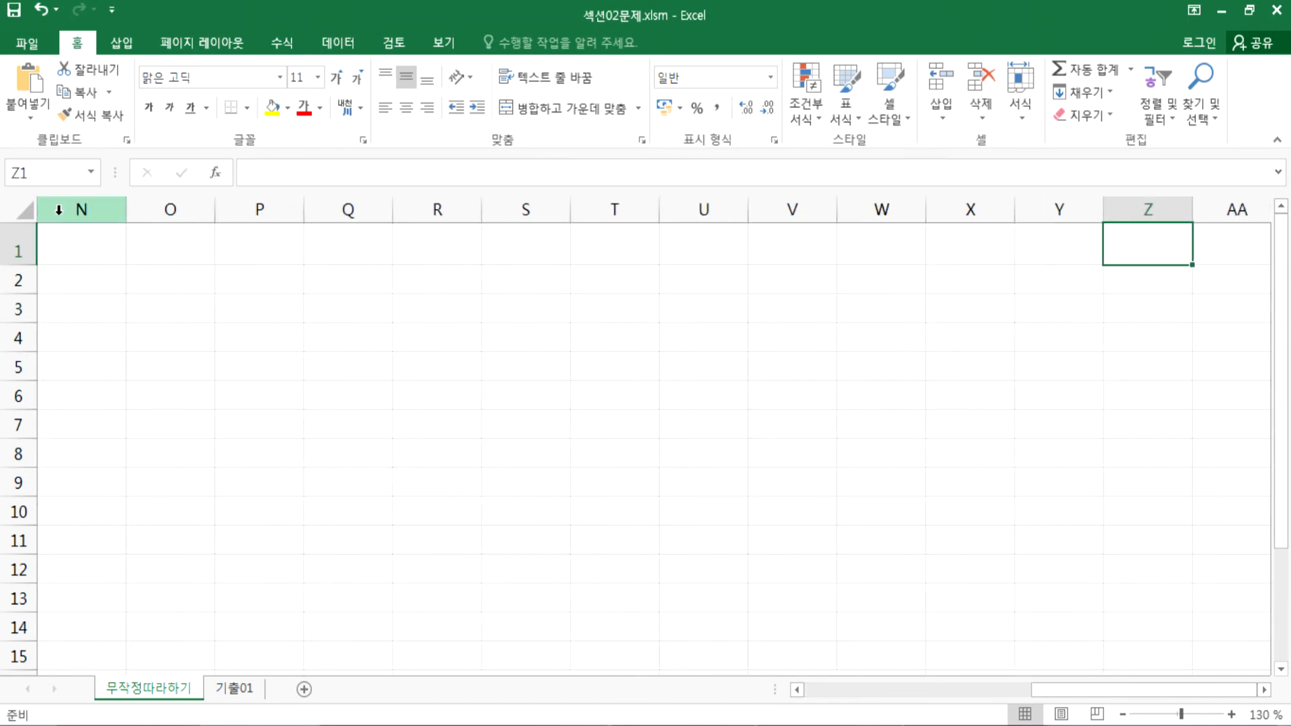
key("Right")
key("Right")
key("Right")
key("Right")
key("Right")
key("Right")
key("Right")
key("Right")
key("Right")
key("Right")
key("Right")
key("Right")
key("Right")
key("Right")
key("Right")
key("Right")
key("Right")
key("Right")
key("Right")
key("Right")
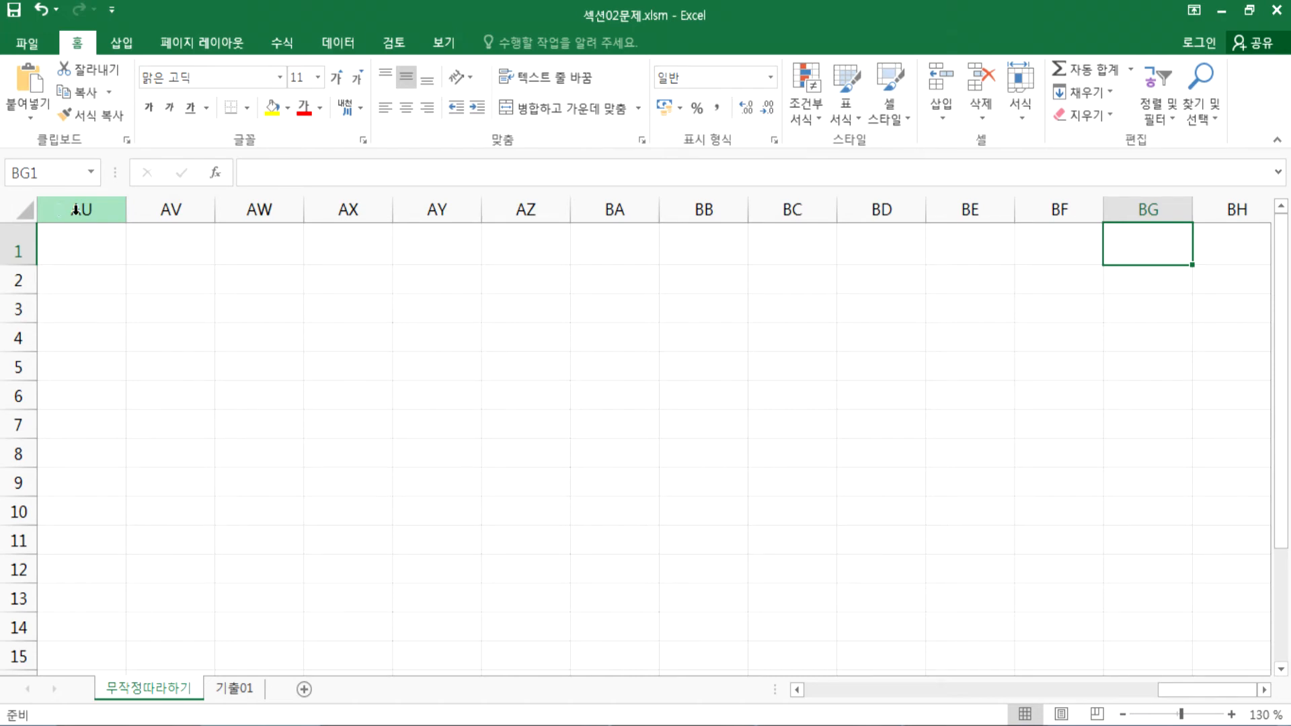
key("ctrl+Right")
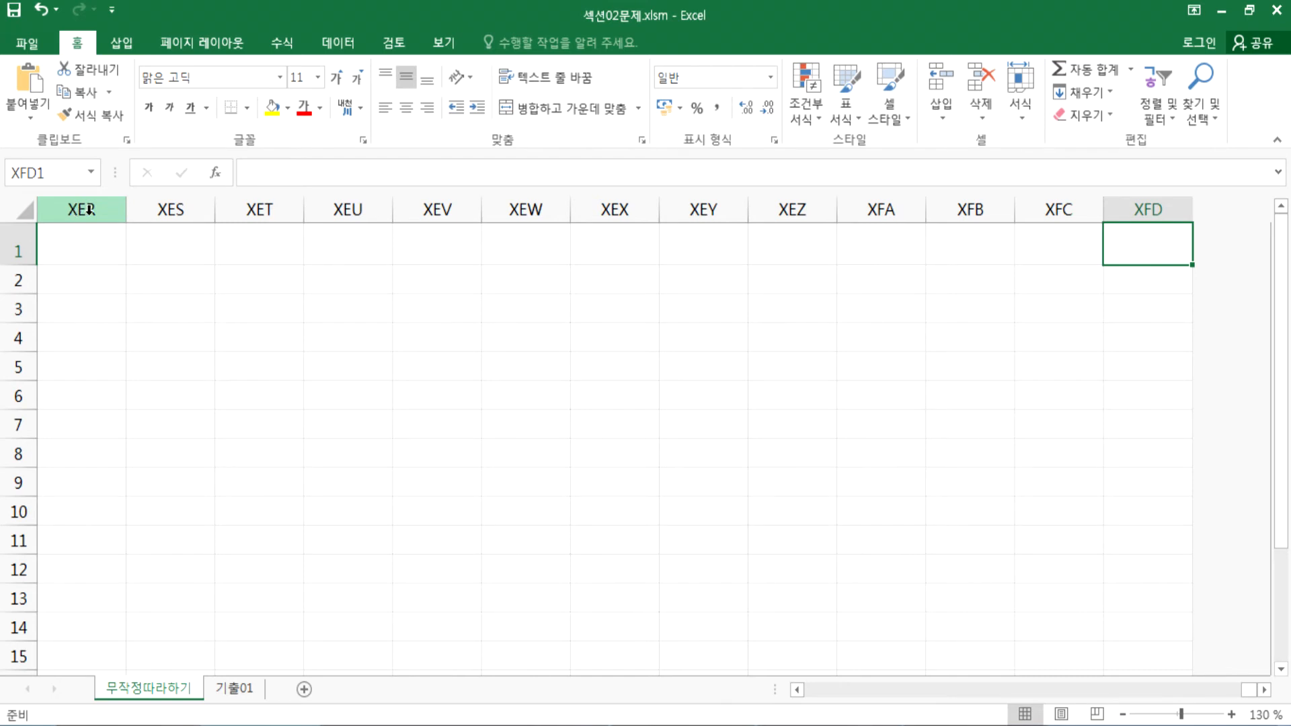
Step: Switch to Notepad and add the line "칸 : A~XFD" beneath the 이름정의 description, separated by a blank line
key("alt+Tab")
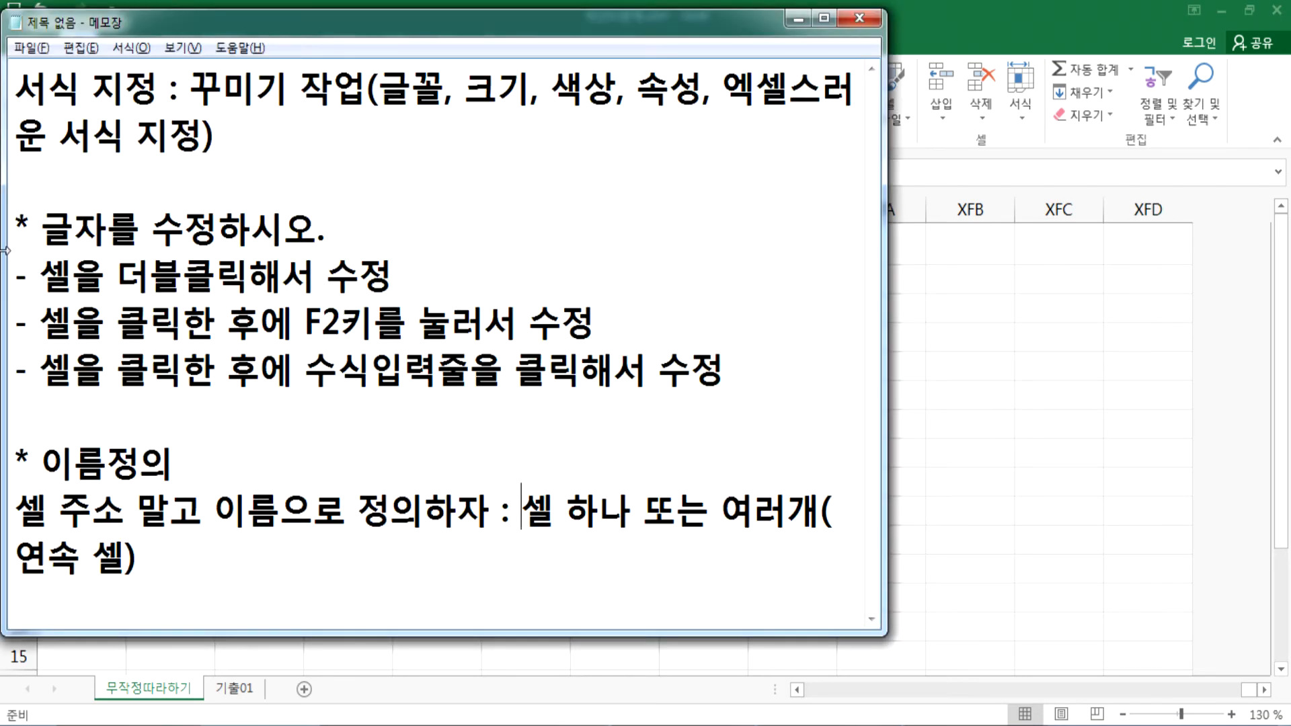
left_click(199, 571)
key("Return")
key("Return")
key("Return")
key("Return")
key("Return")
key("Return")
left_click(108, 408)
type("칸 : ")
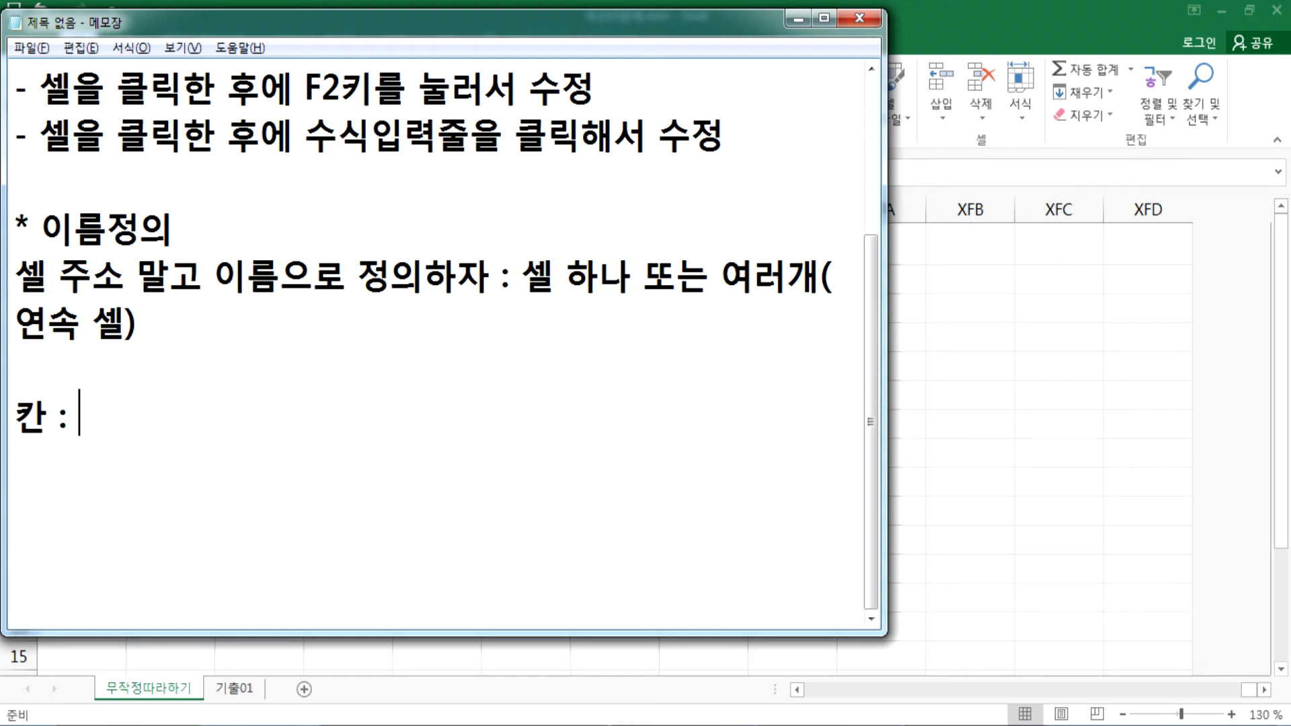
type("A~XFD")
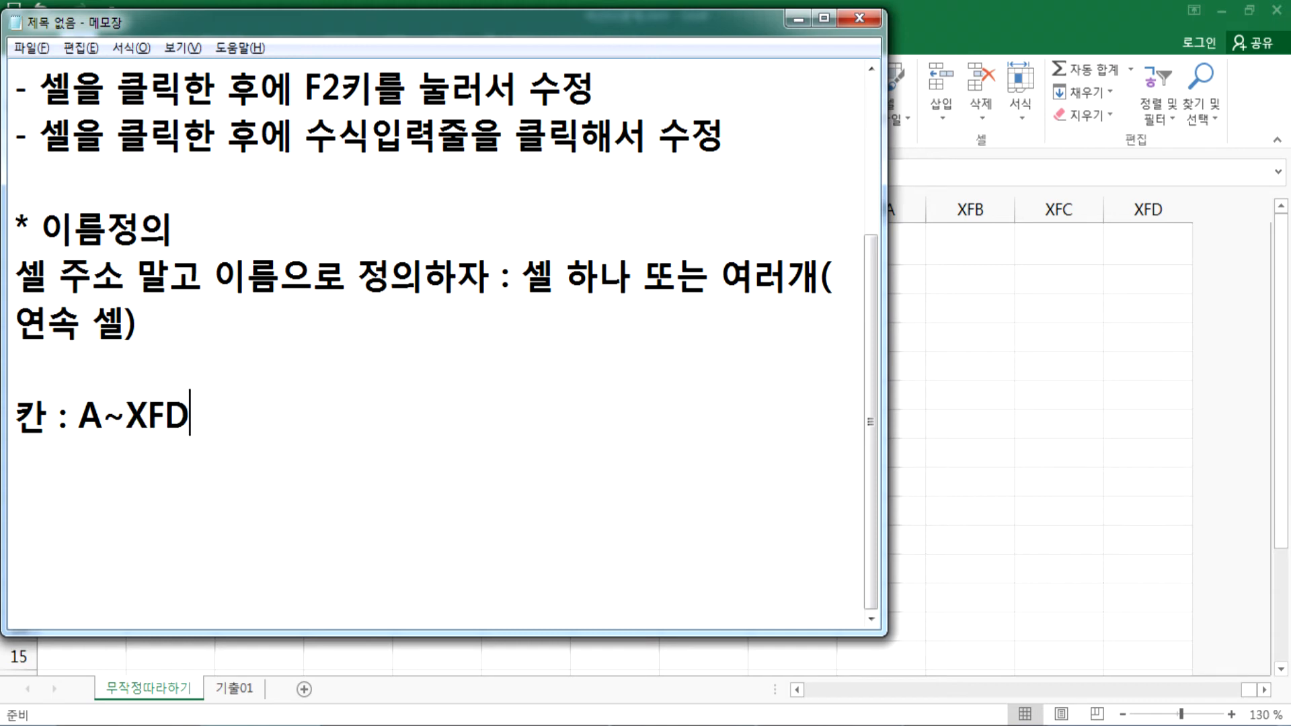
Step: Add the column numbers to the 칸 line so it reads "칸 : A(1)~XFD(16384)"
key("Left")
key("Left")
key("Left")
key("Left")
key("Right")
type("(10")
key("BackSpace")
type(")")
key("End")
type("(16")
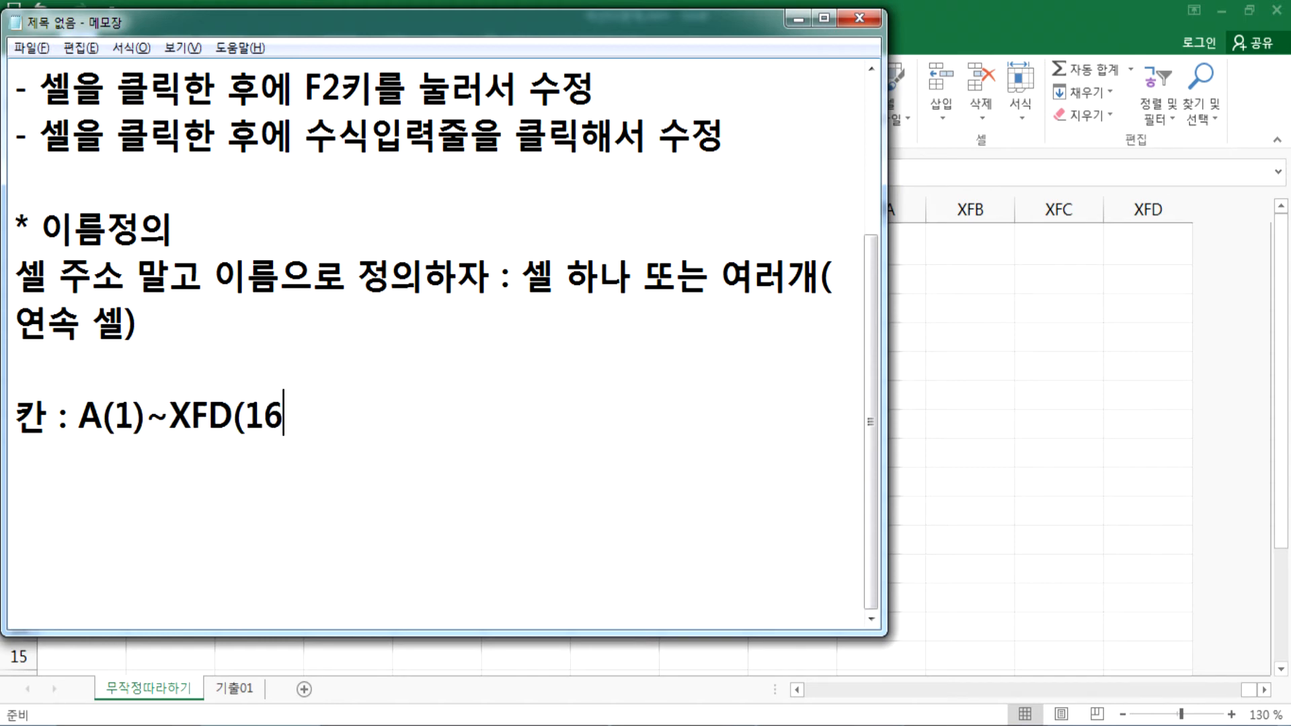
type("384)")
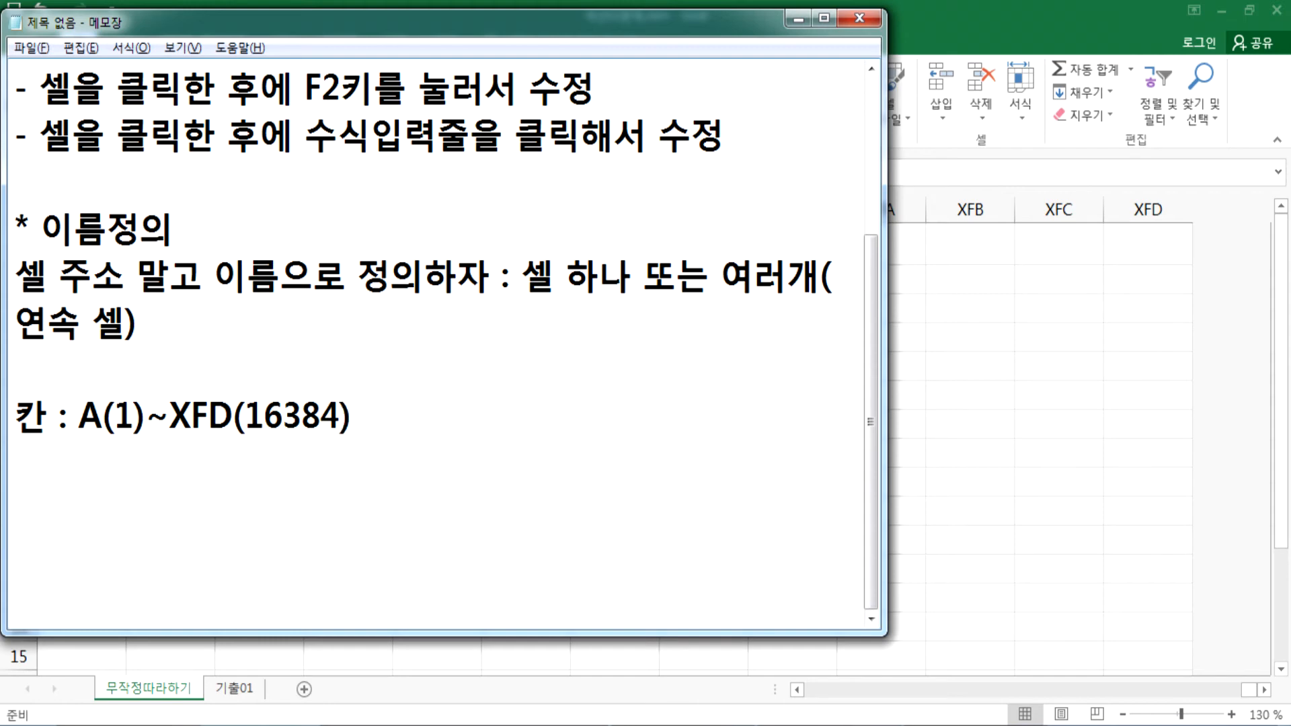
Step: Add the line "줄 : 1~1048576" below the 칸 line, ending with a new line
key("Return")
type("wnf")
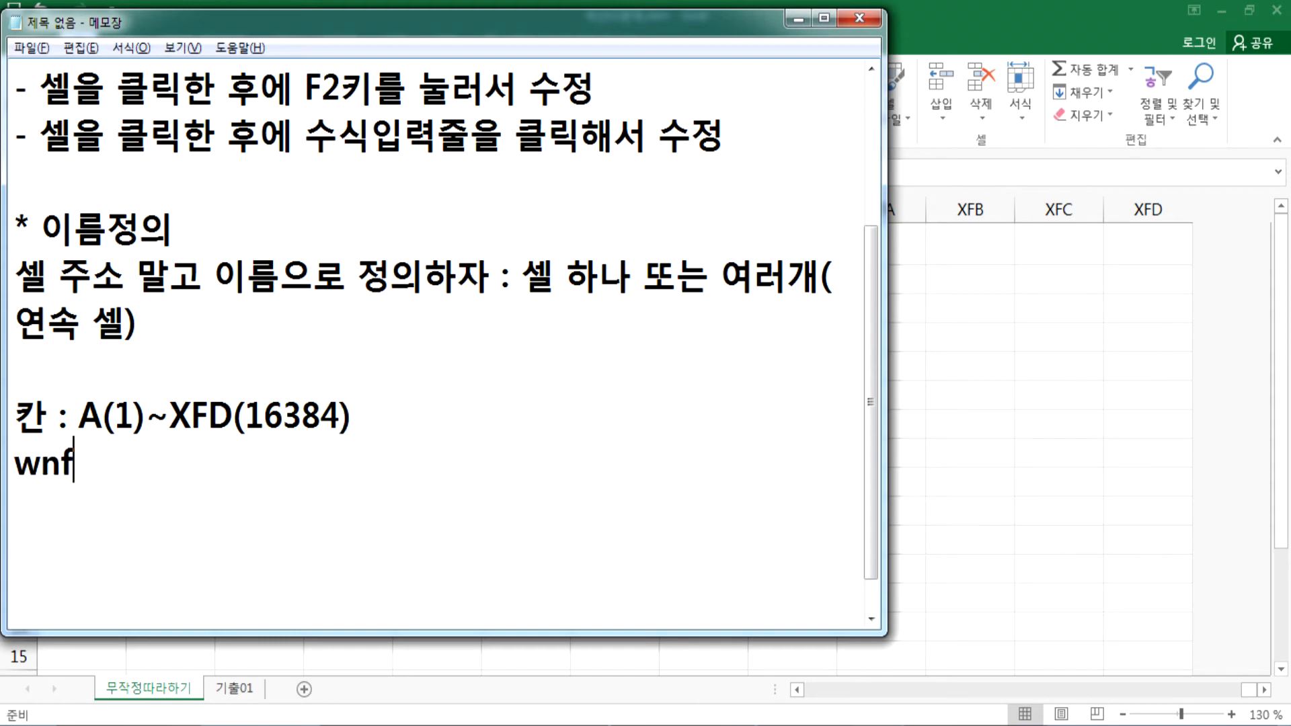
key("BackSpace")
key("BackSpace")
key("BackSpace")
type("줄 : 1~")
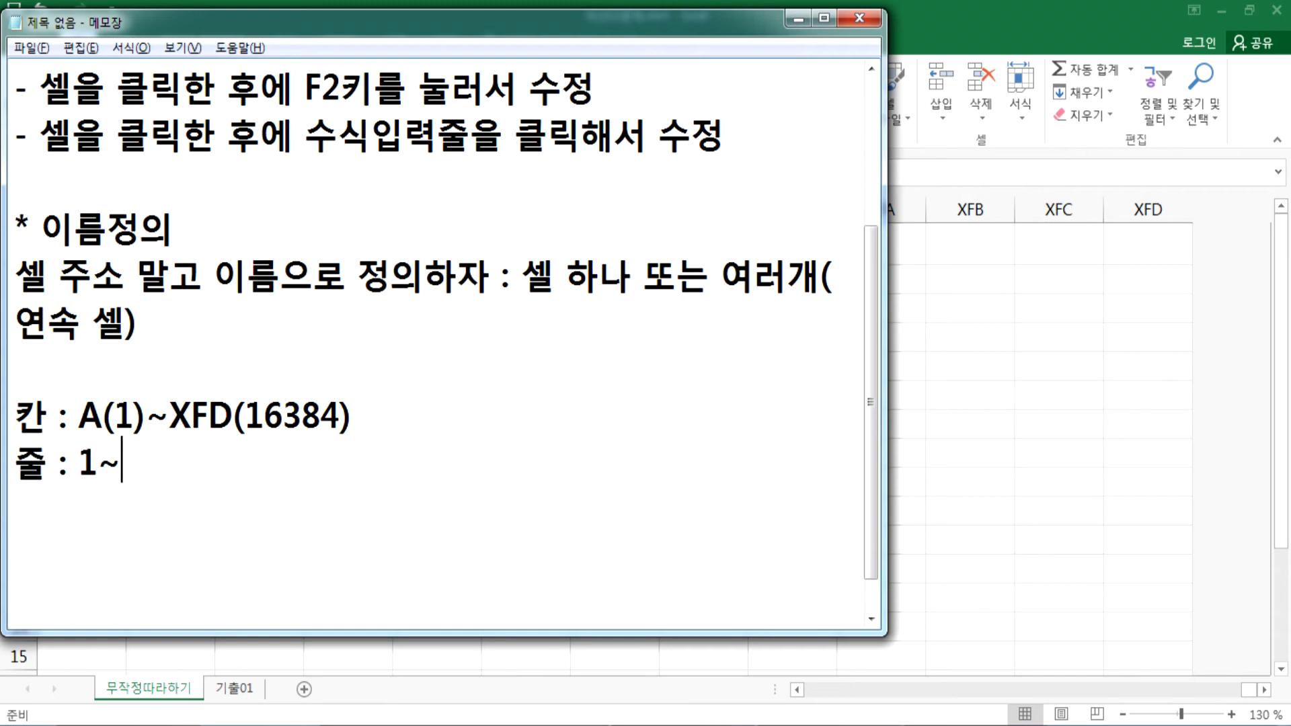
type("1048576")
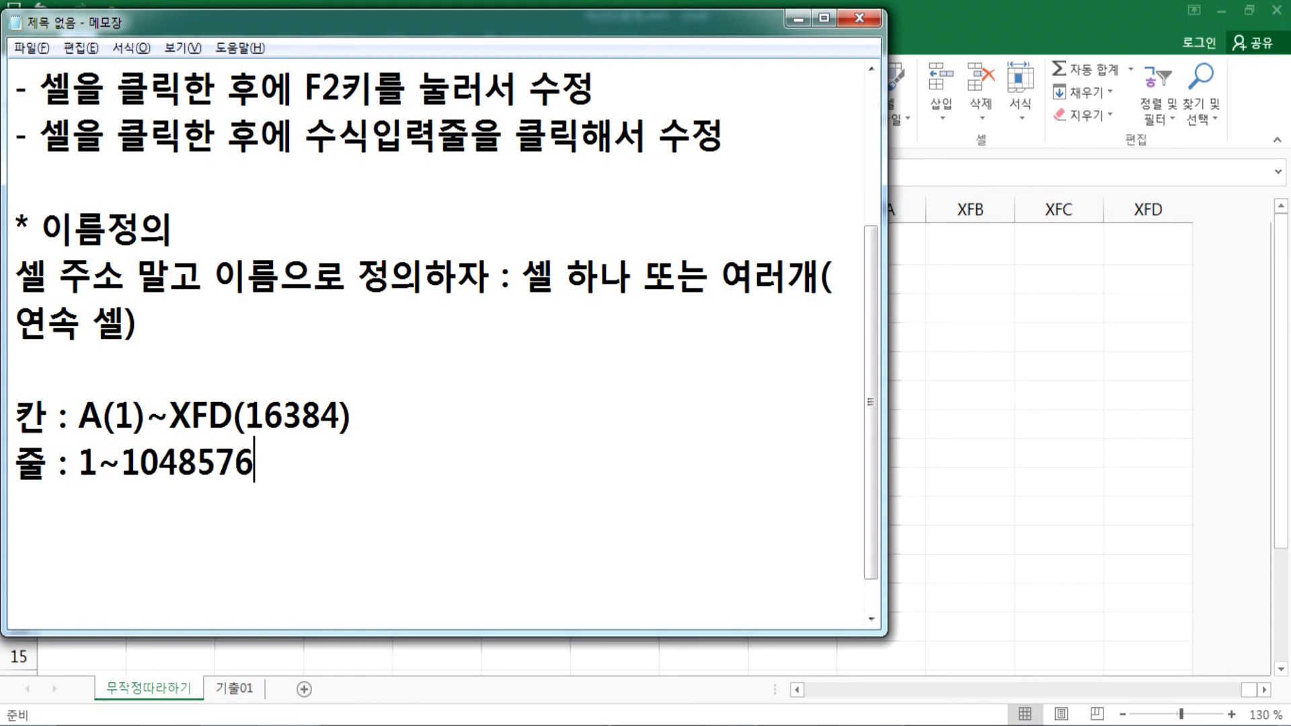
key("Return")
Step: Switch to Excel and examine the last row, 1048576, by jumping down column XFD and selecting a cell in that row
key("alt+Tab")
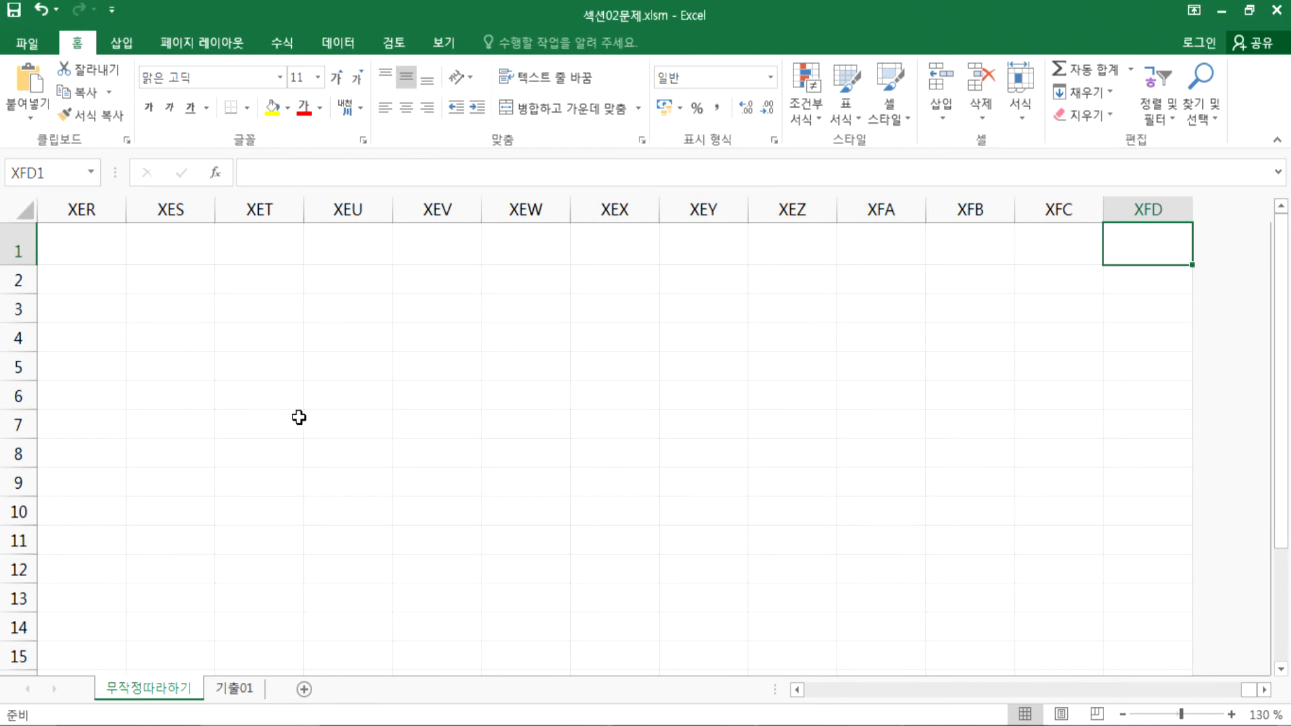
key("ctrl+Down")
scroll(582, 498, "down", 5)
scroll(91, 398, "up", 2)
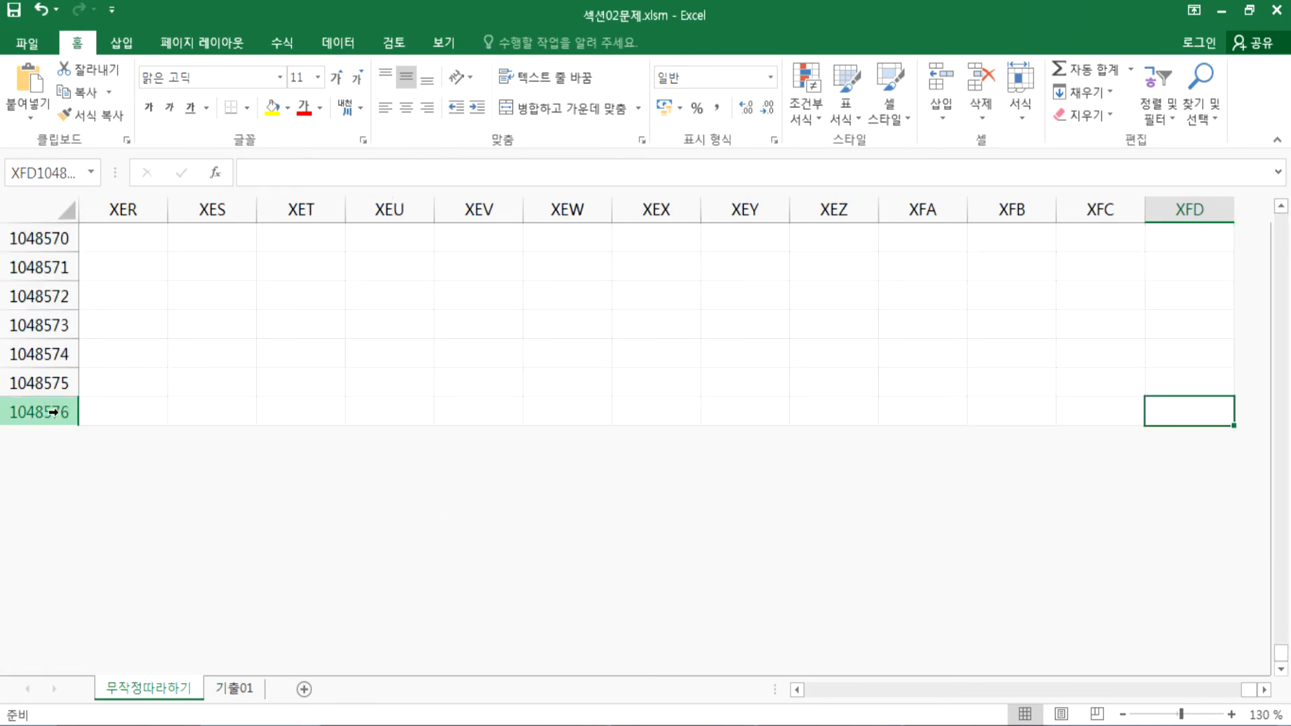
left_click(222, 412)
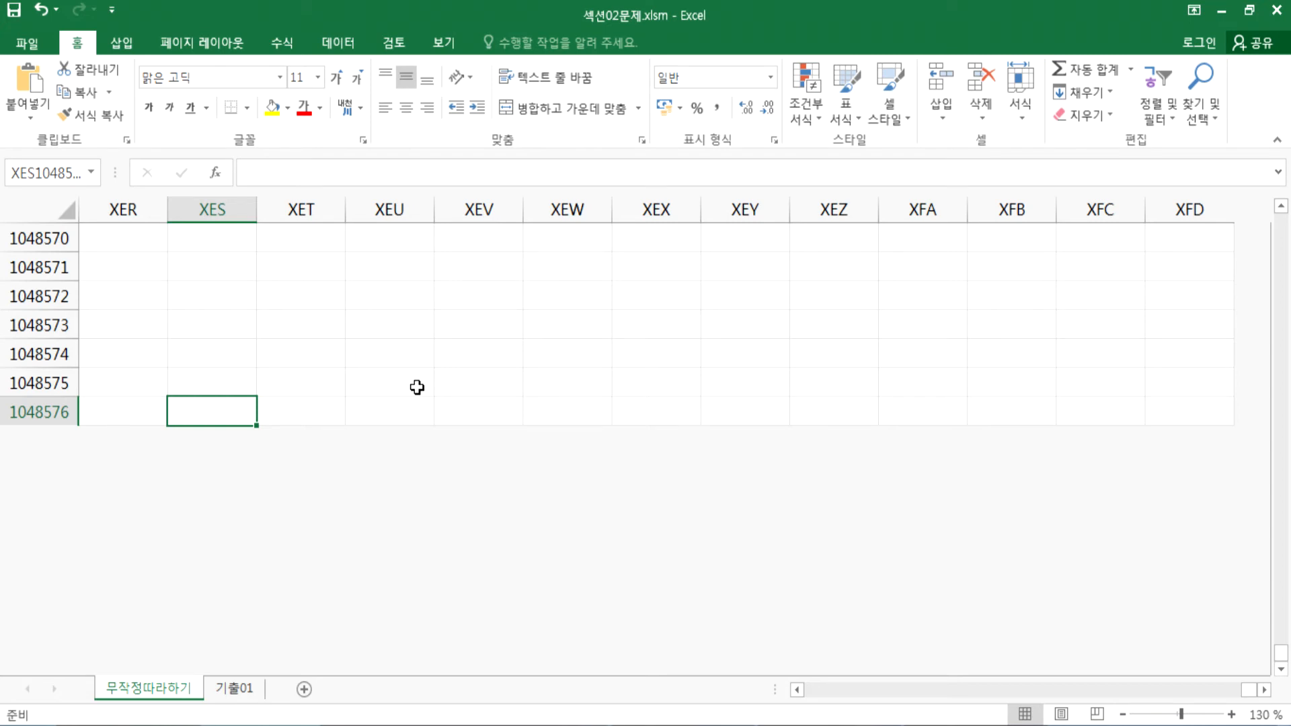
Step: Move from the last columns back to the sheet's first columns and examine the address of the active cell in column K, row 1048517
scroll(414, 429, "up", 20)
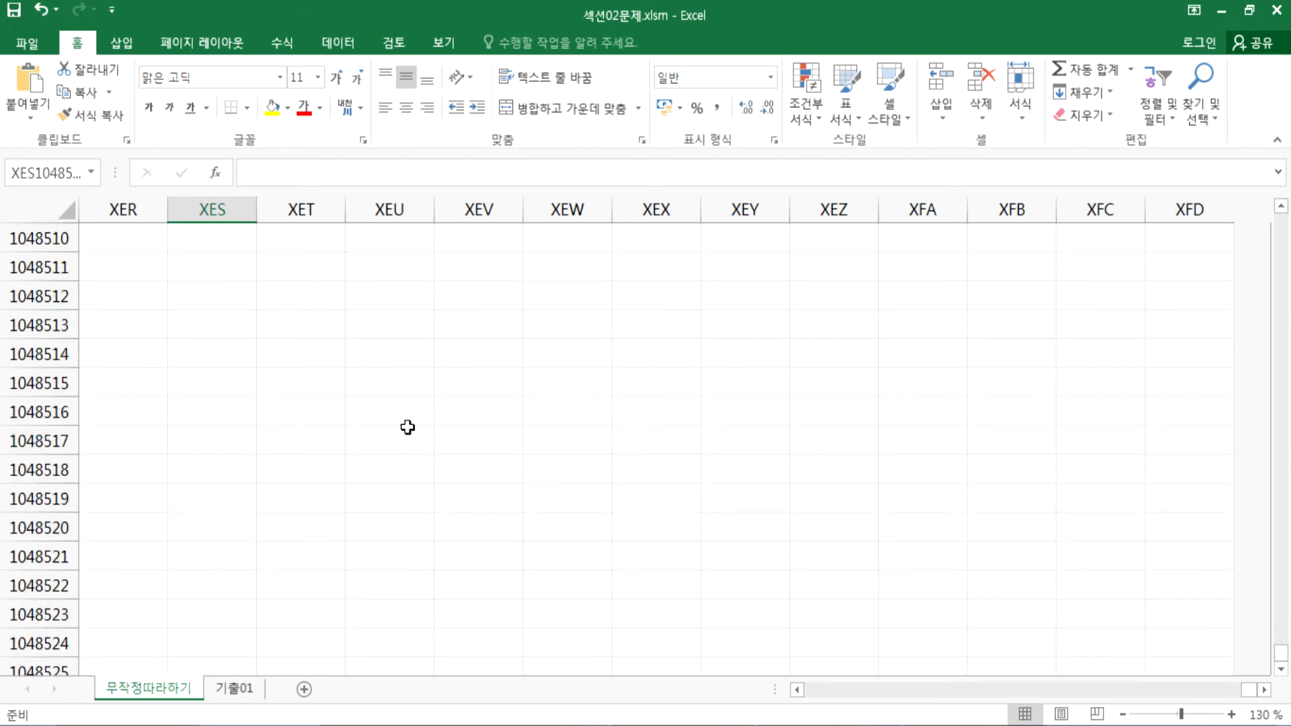
left_click(407, 428)
key("Left")
key("ctrl+Left")
key("Right")
key("Right")
key("Right")
key("Right")
key("Right")
key("Right")
key("Right")
key("Right")
key("Right")
key("Right")
key("Right")
key("Right")
key("Right")
key("Right")
key("Left")
key("Left")
key("Left")
key("Left")
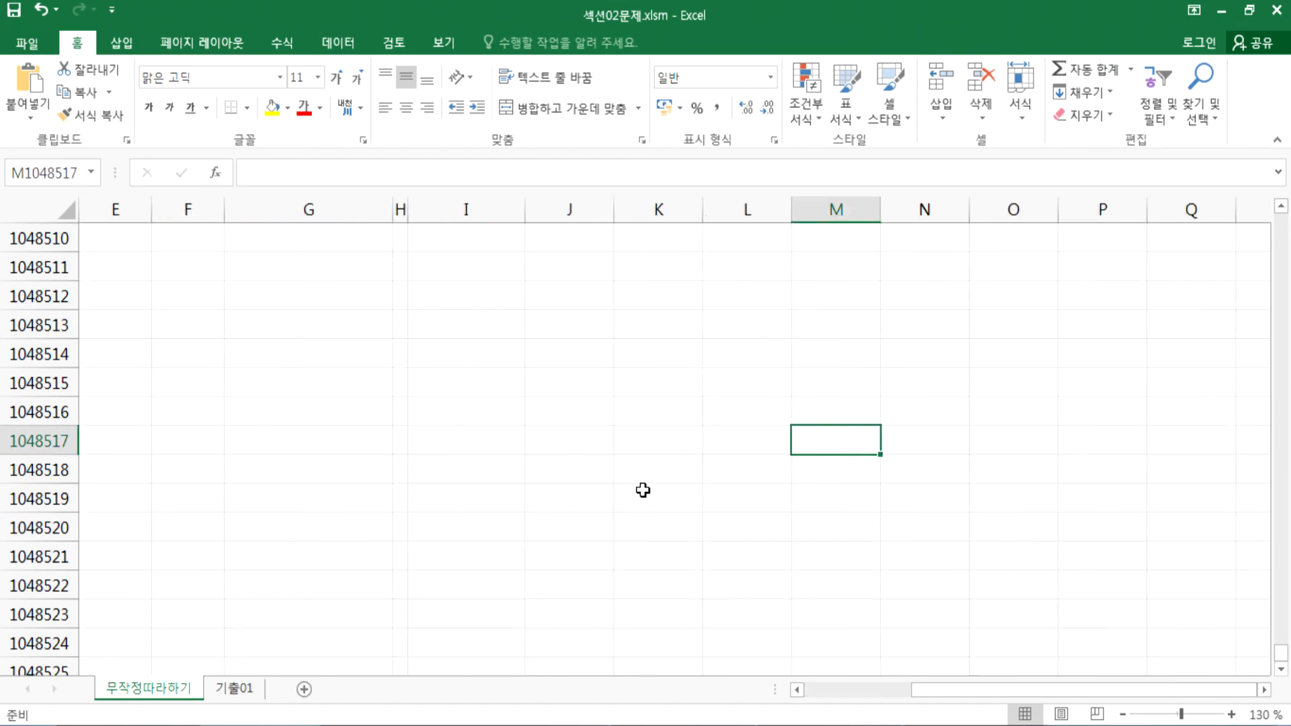
scroll(430, 453, "down", 20)
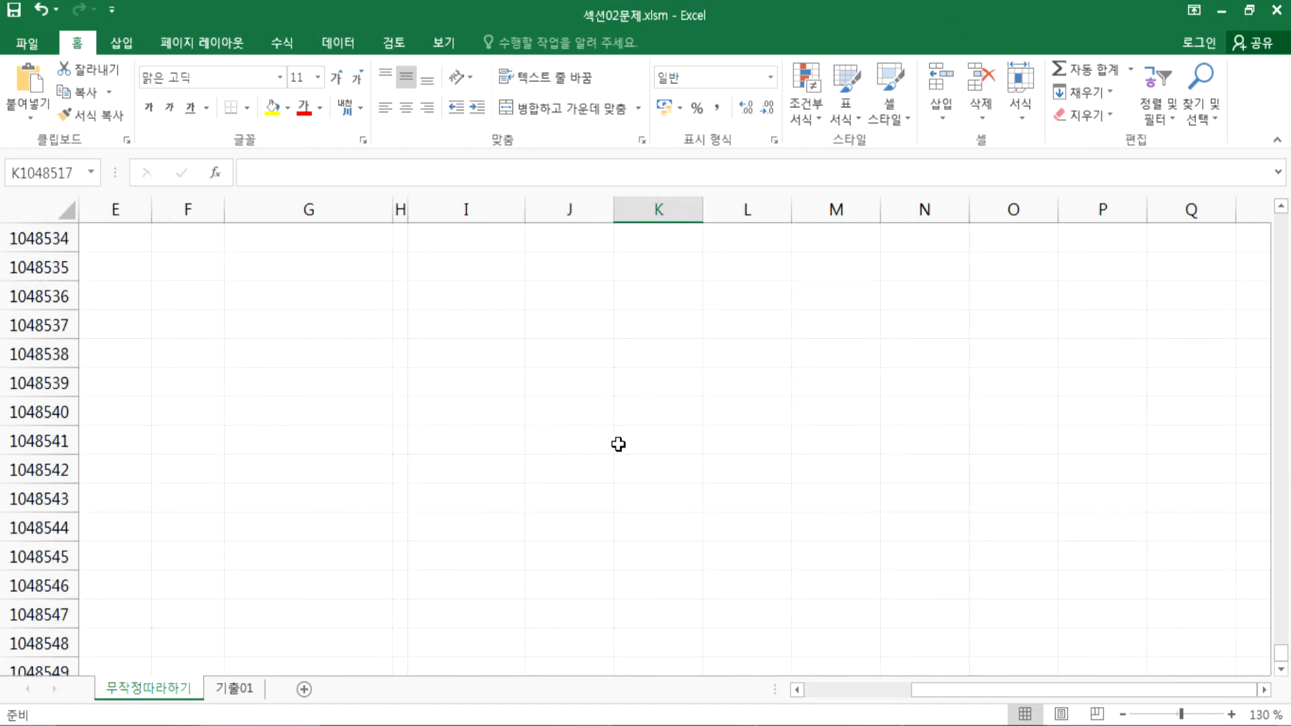
scroll(620, 429, "up", 20)
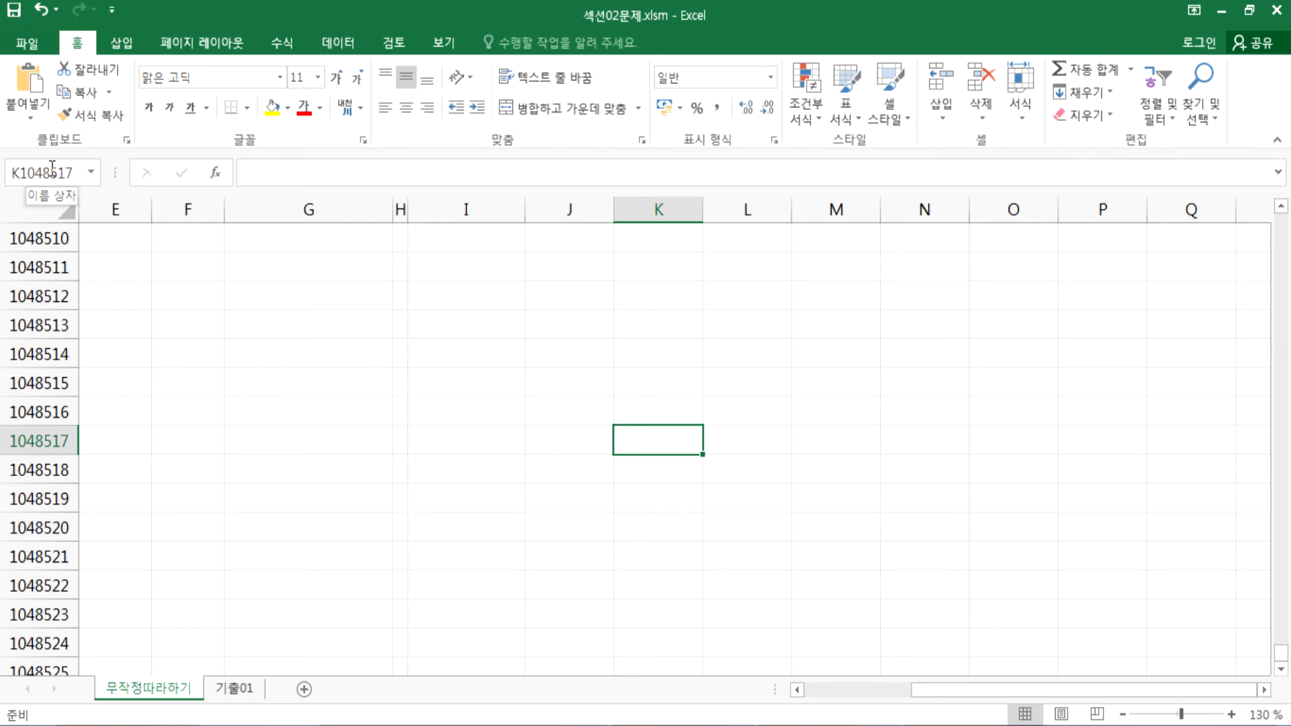
Step: Jump directly to cell K500000 by entering its address
left_click(498, 403)
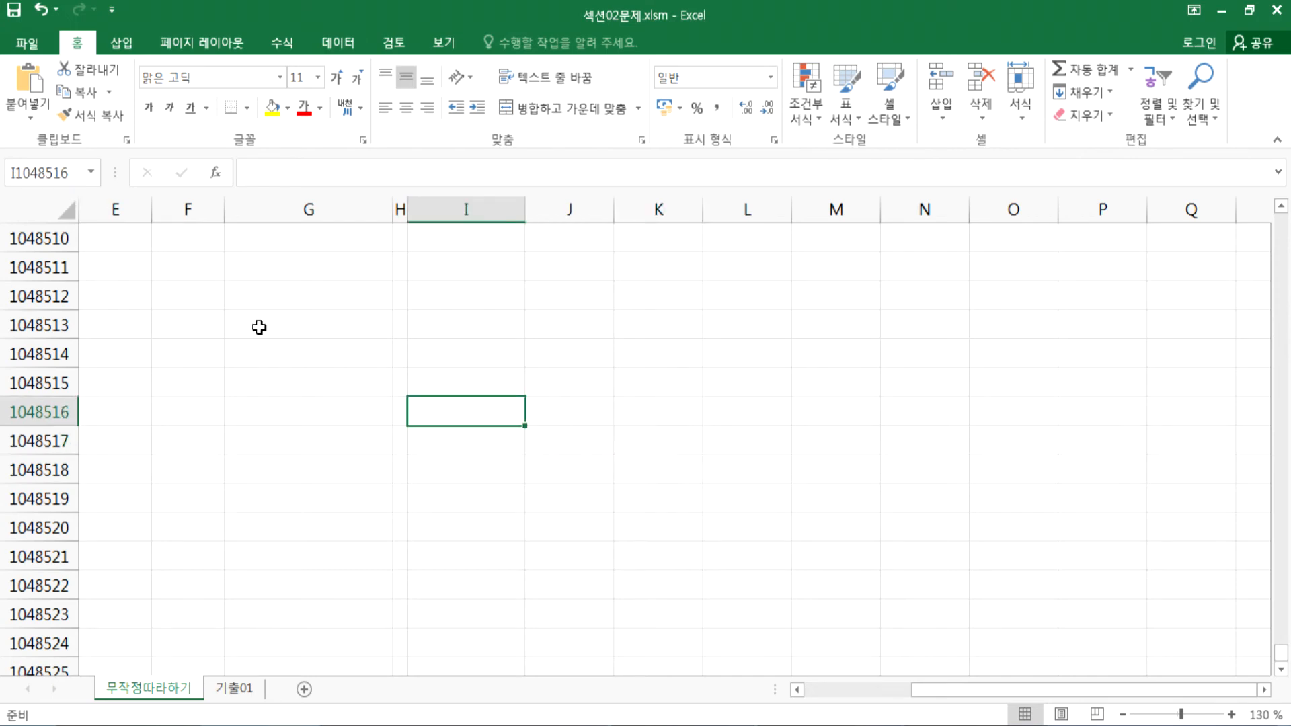
left_click(71, 173)
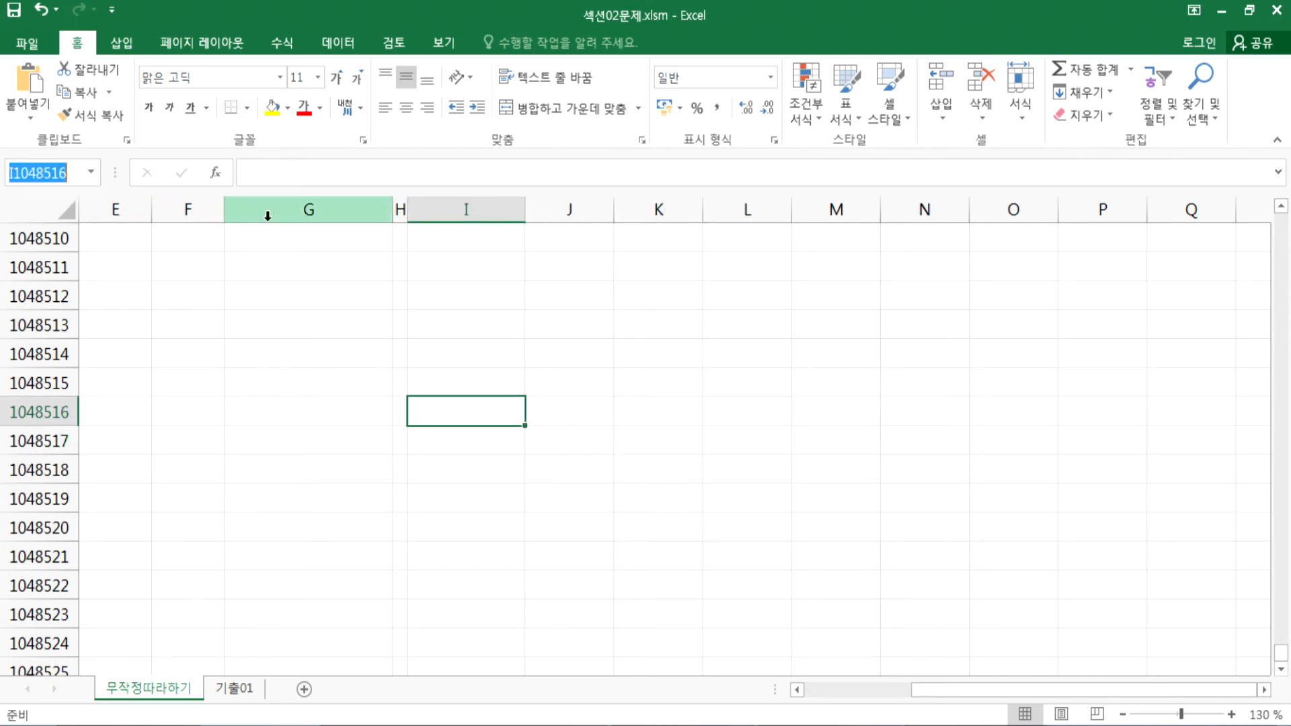
type("k")
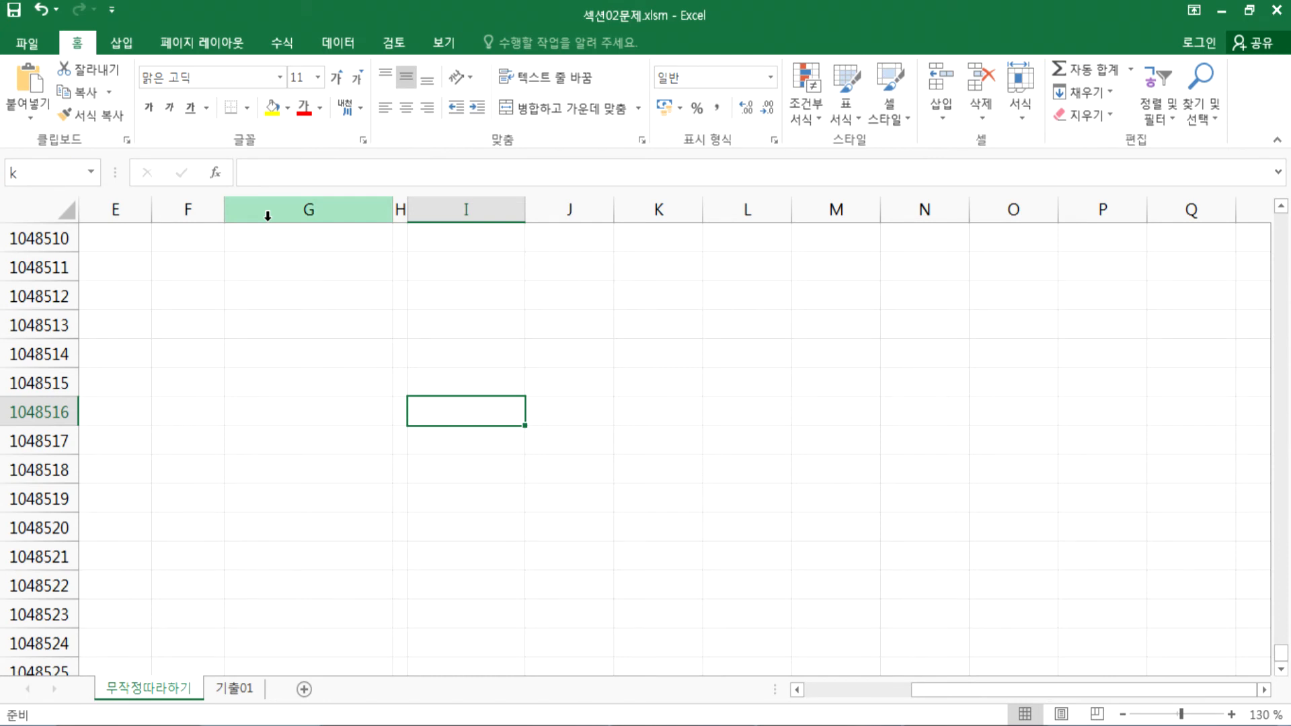
type("500000")
key("Return")
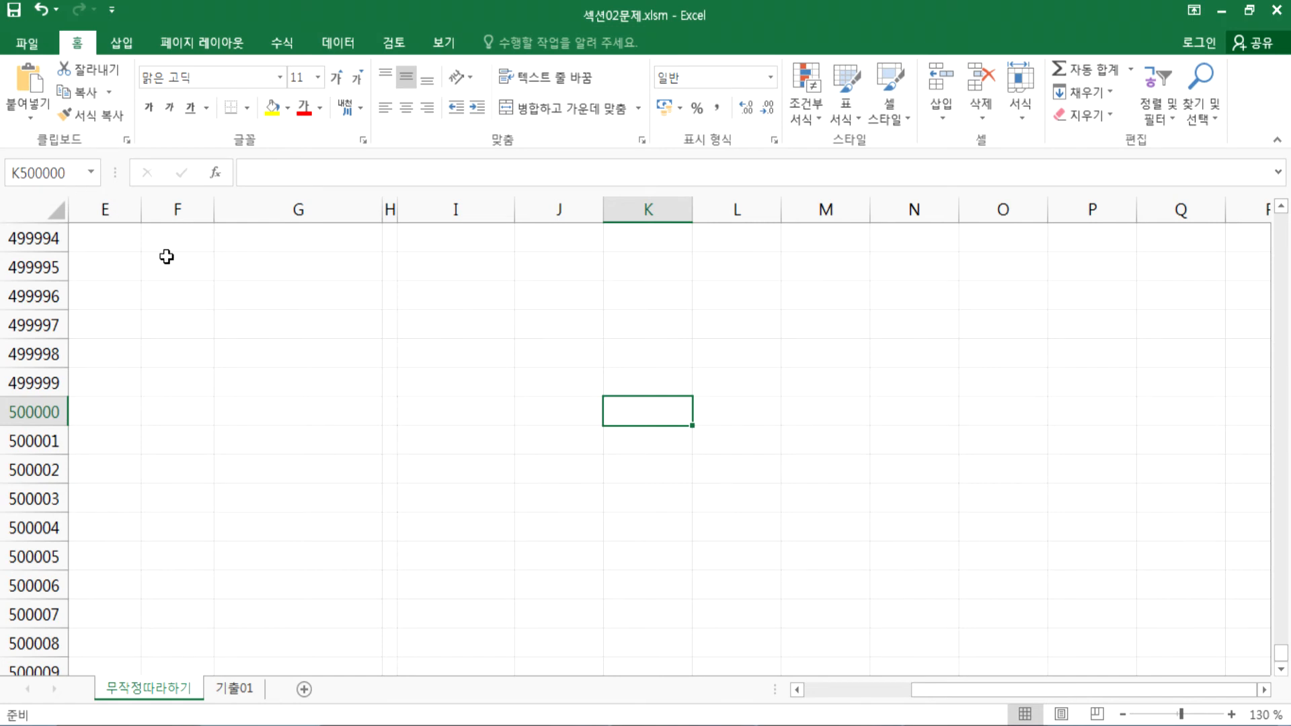
Step: Return to cell A1, jump from an empty cell to the sheet's last cell XFD1048576, and go back to A1
key("ctrl+Home")
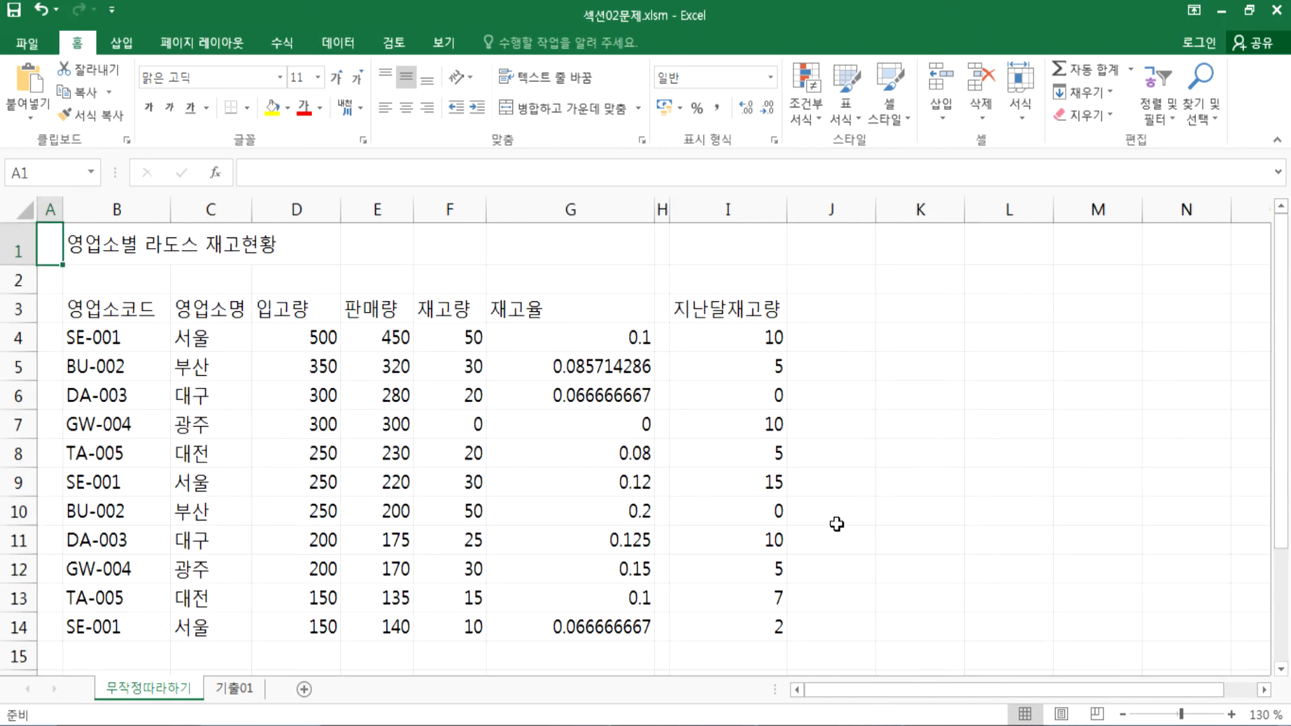
scroll(836, 524, "down", 5)
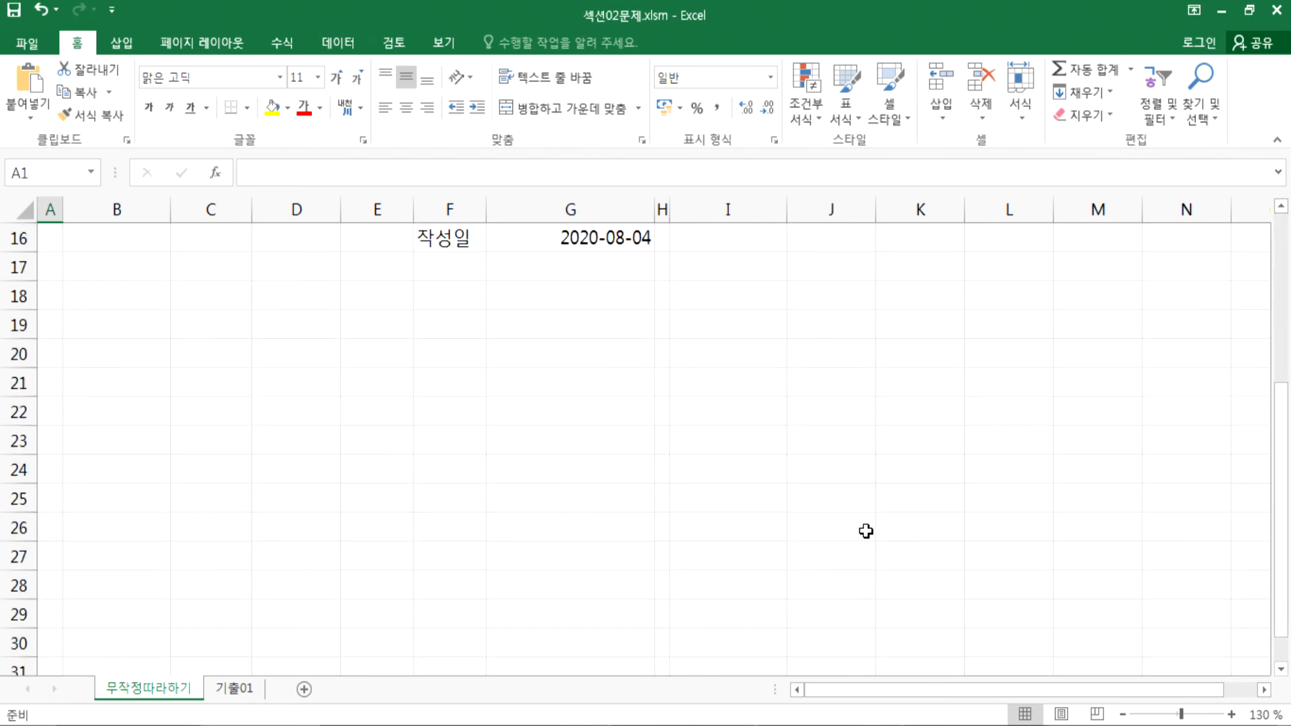
left_click(910, 537)
key("ctrl+Right")
key("ctrl+Down")
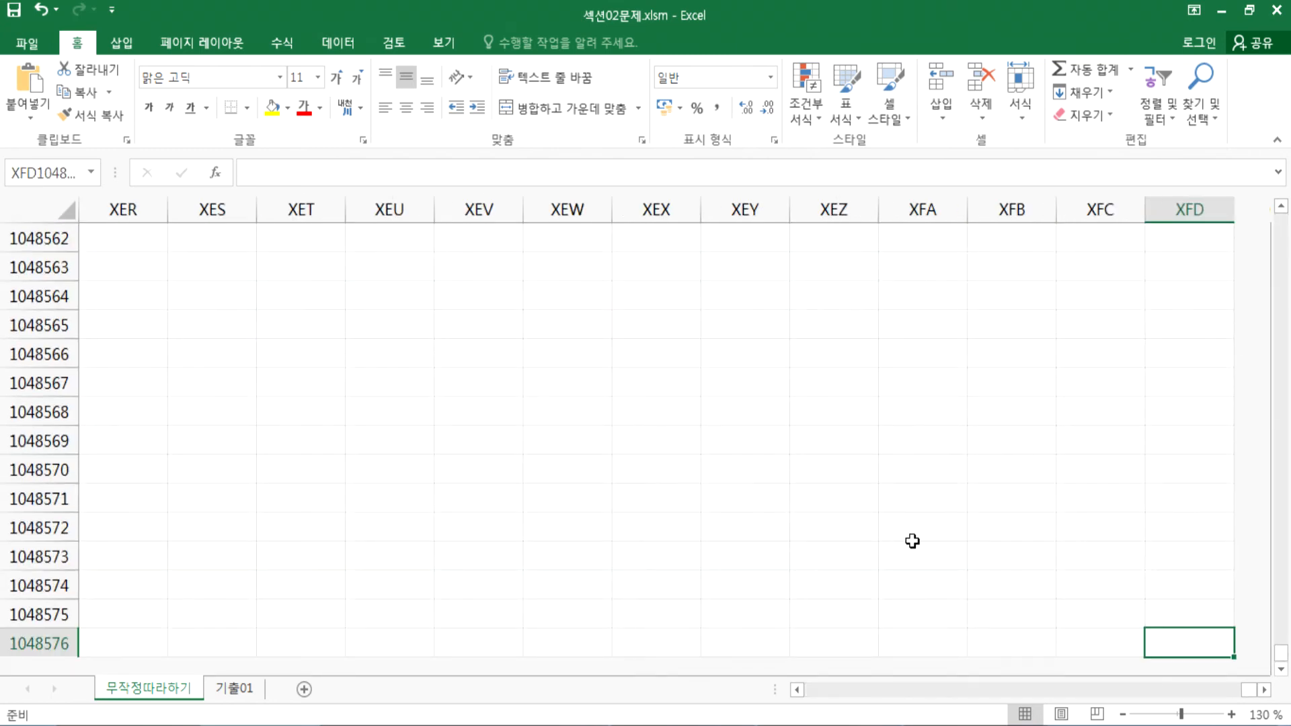
key("ctrl+Home")
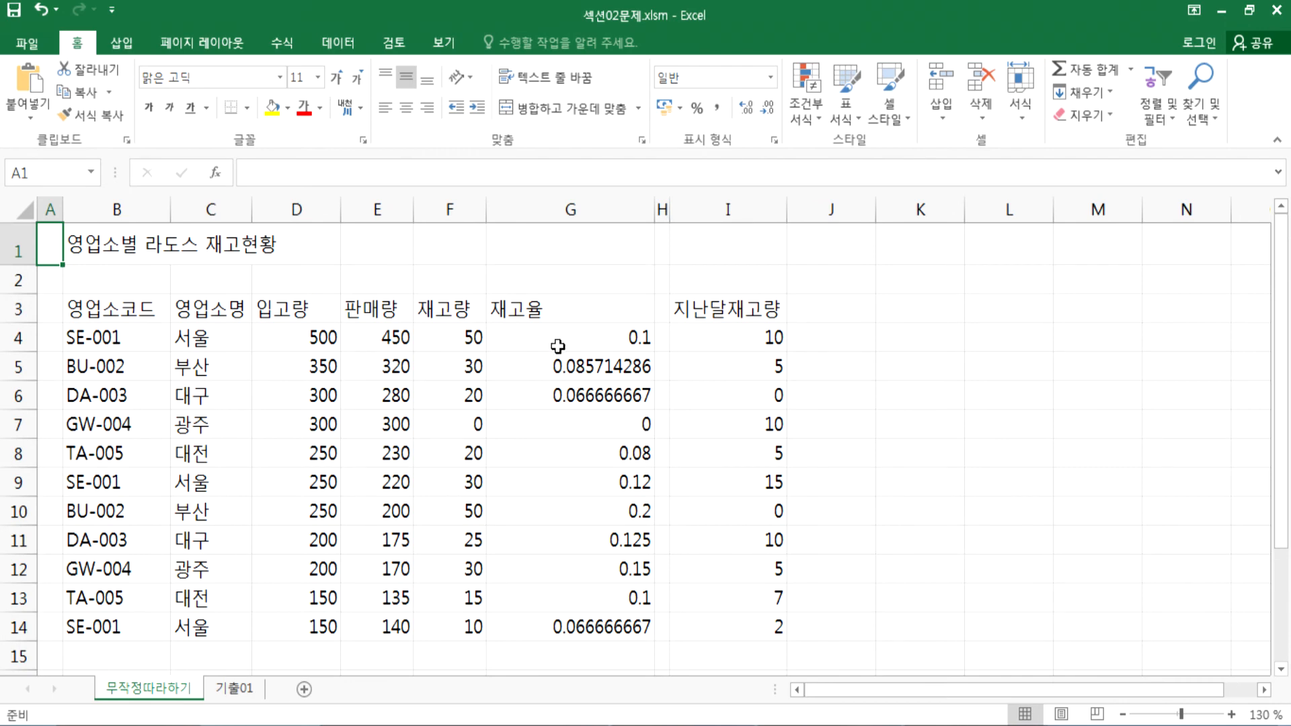
Step: Select the 재고율 values in G4:G14 and define the name 재고율 for the range
left_click(549, 336)
left_click_drag(549, 337, 547, 627)
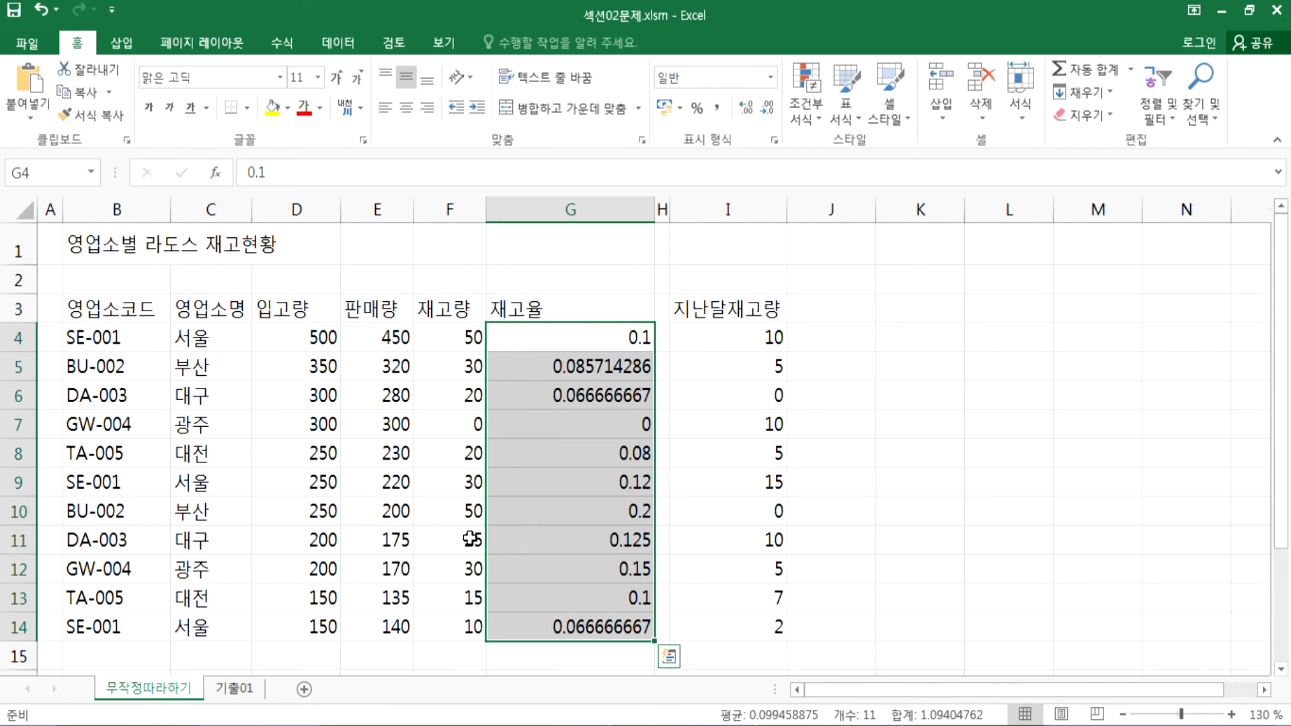
left_click_drag(518, 336, 523, 625)
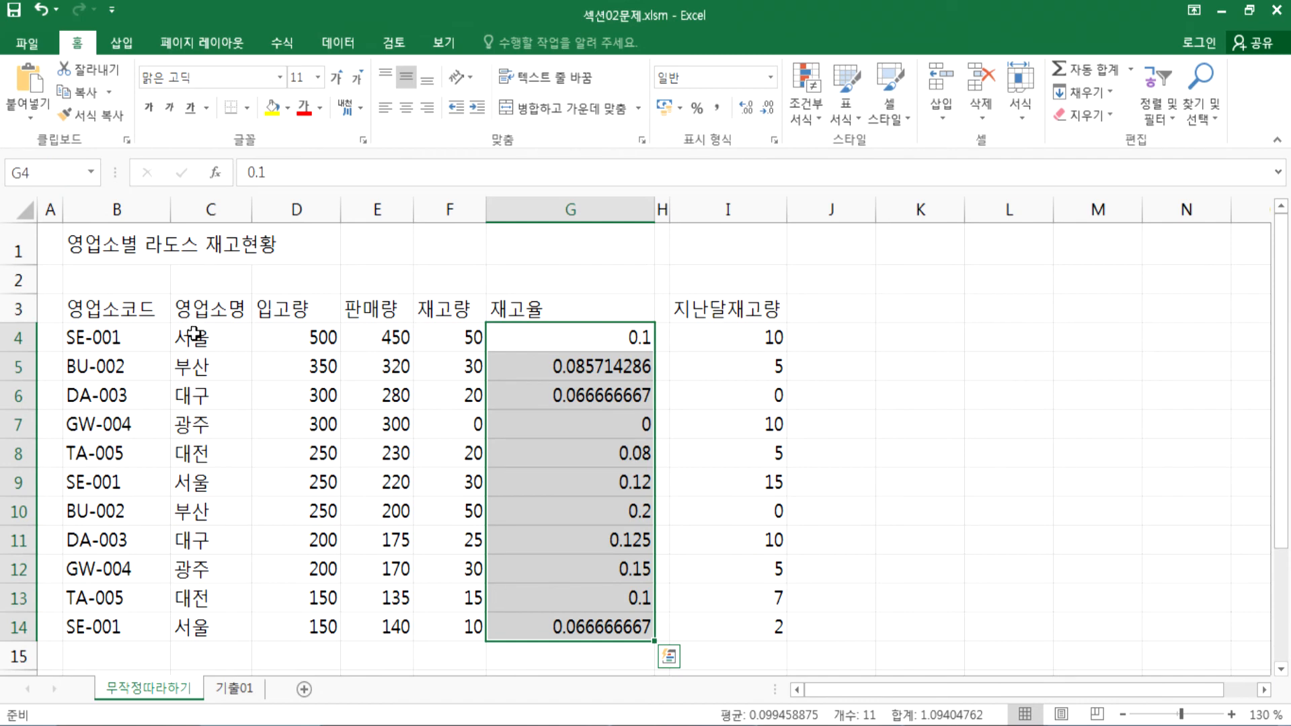
left_click(52, 175)
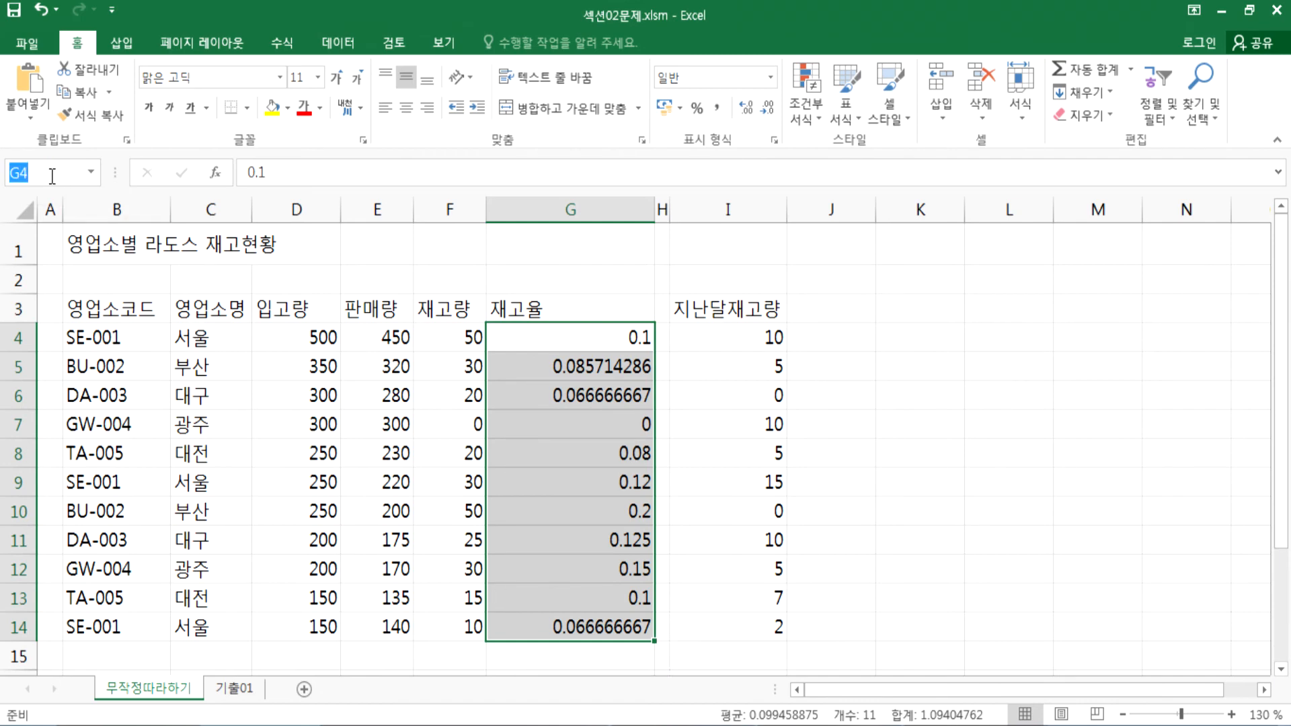
type("재고율")
key("Return")
Step: Check the 재고율 name and its reference in the Name Manager, and select the range by its defined name
left_click(281, 45)
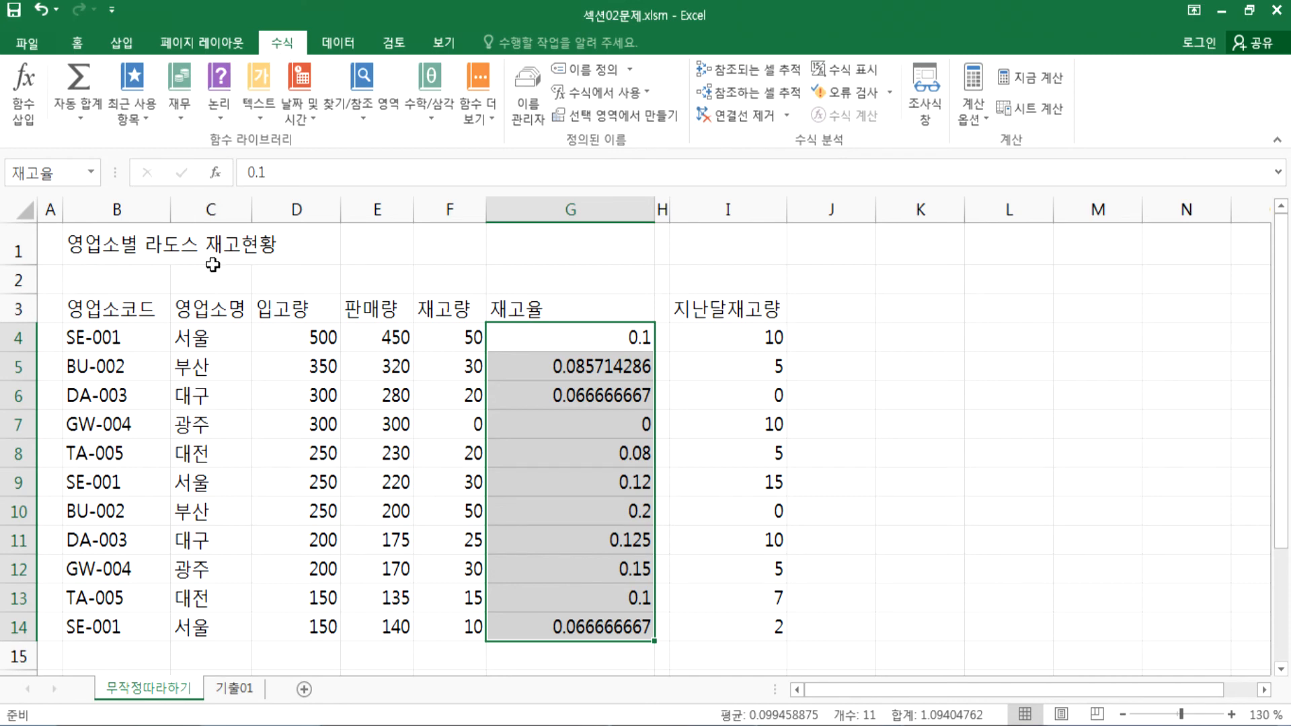
left_click(526, 116)
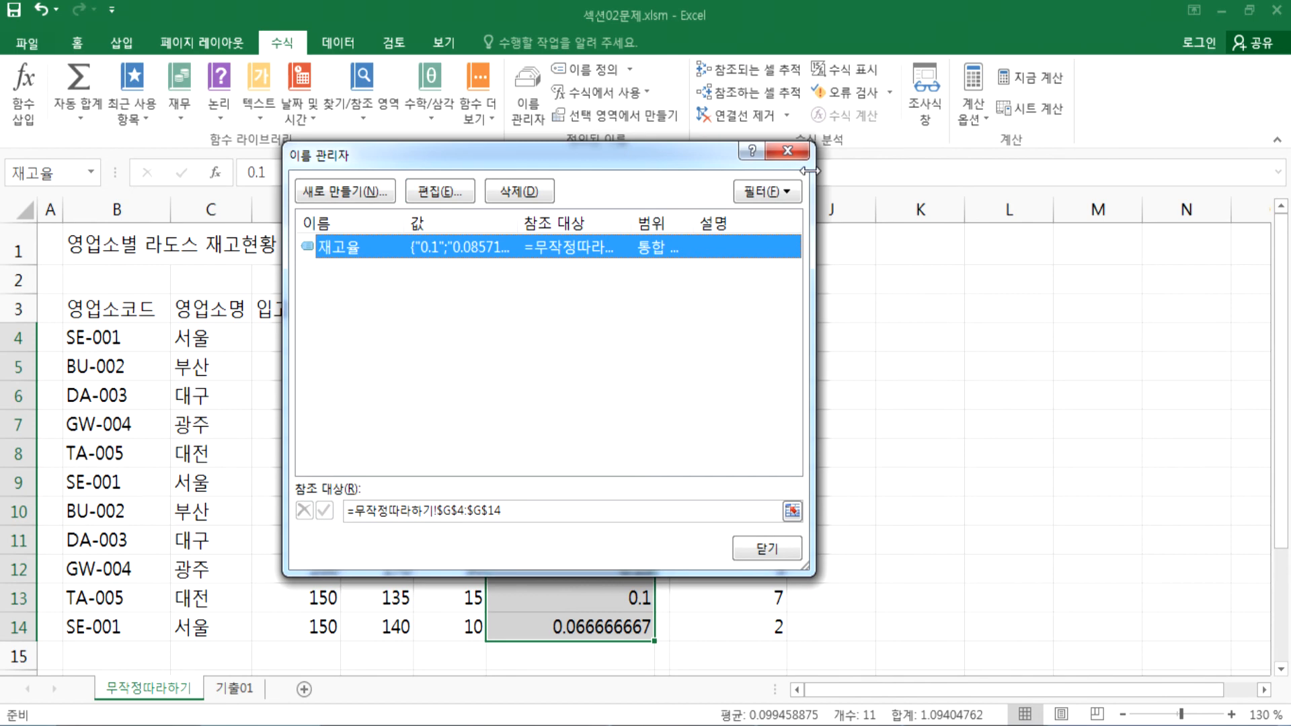
left_click(786, 151)
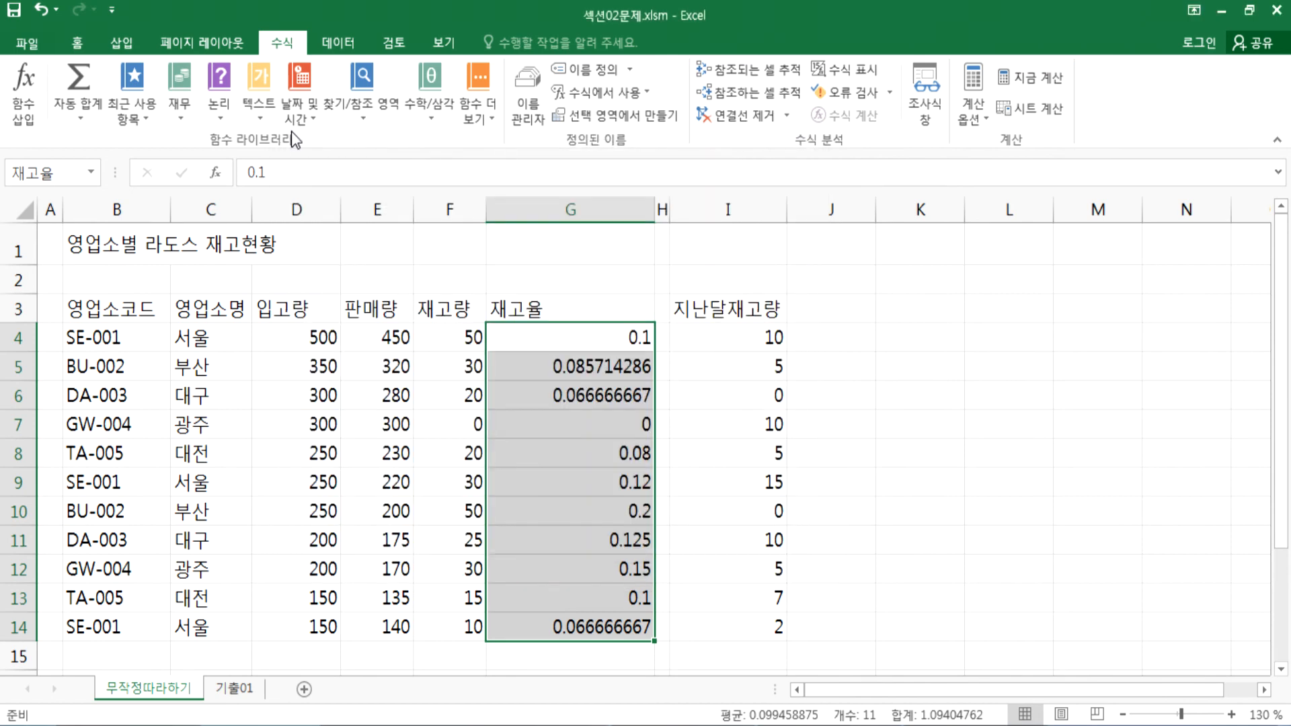
left_click(91, 172)
left_click(67, 209)
left_click(523, 108)
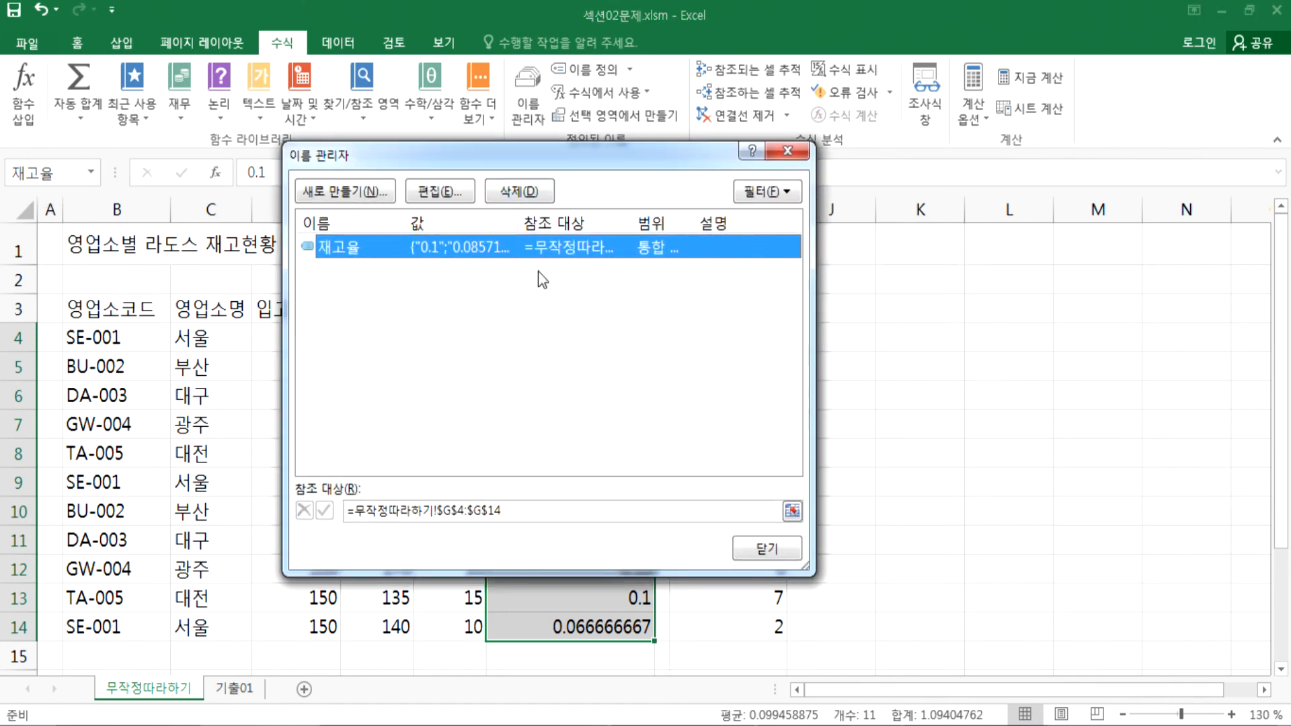
left_click(787, 150)
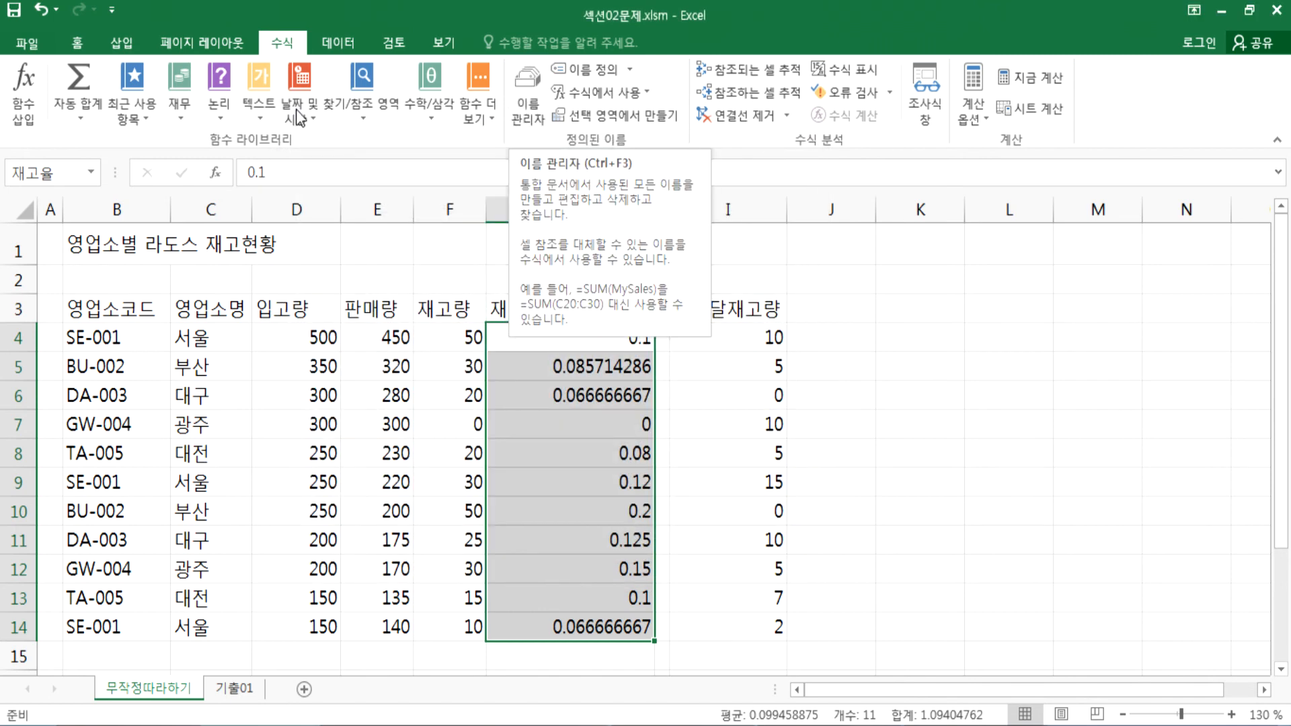
Step: Clear the selection by choosing cell F7 and reselect G4:G14 to check the name shown for the range
left_click(68, 171)
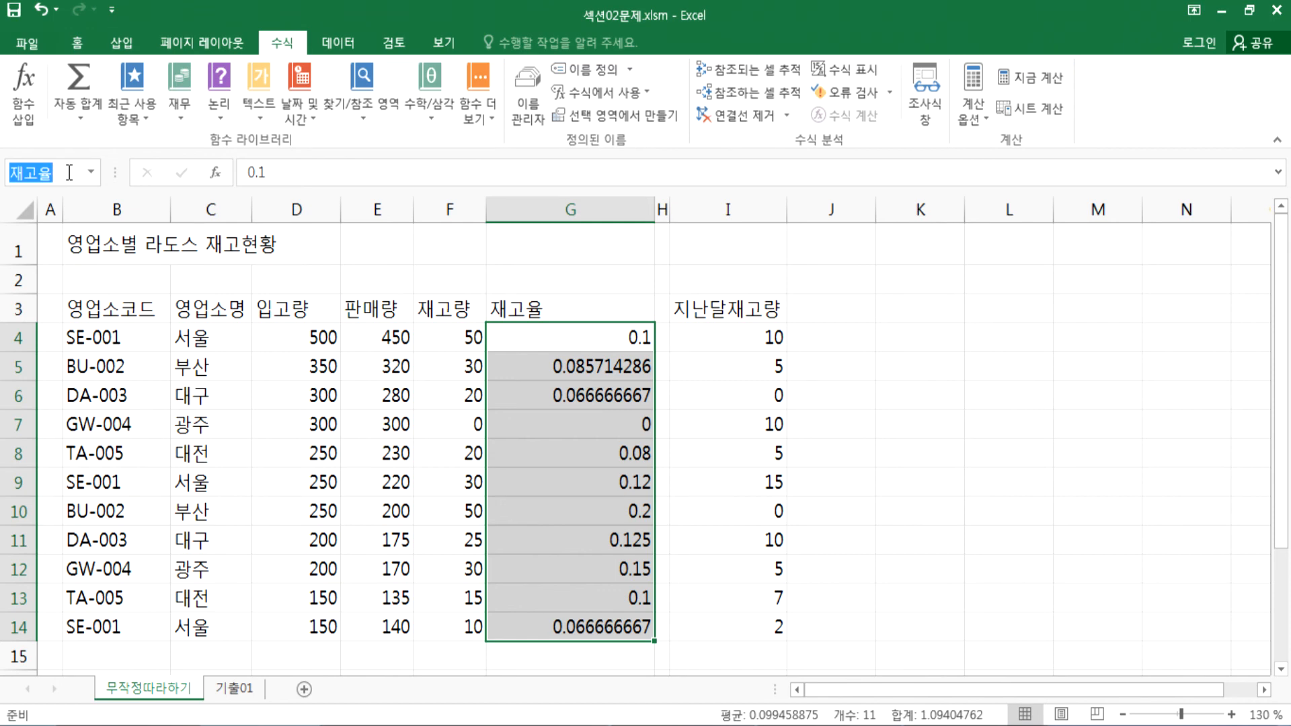
left_click(416, 424)
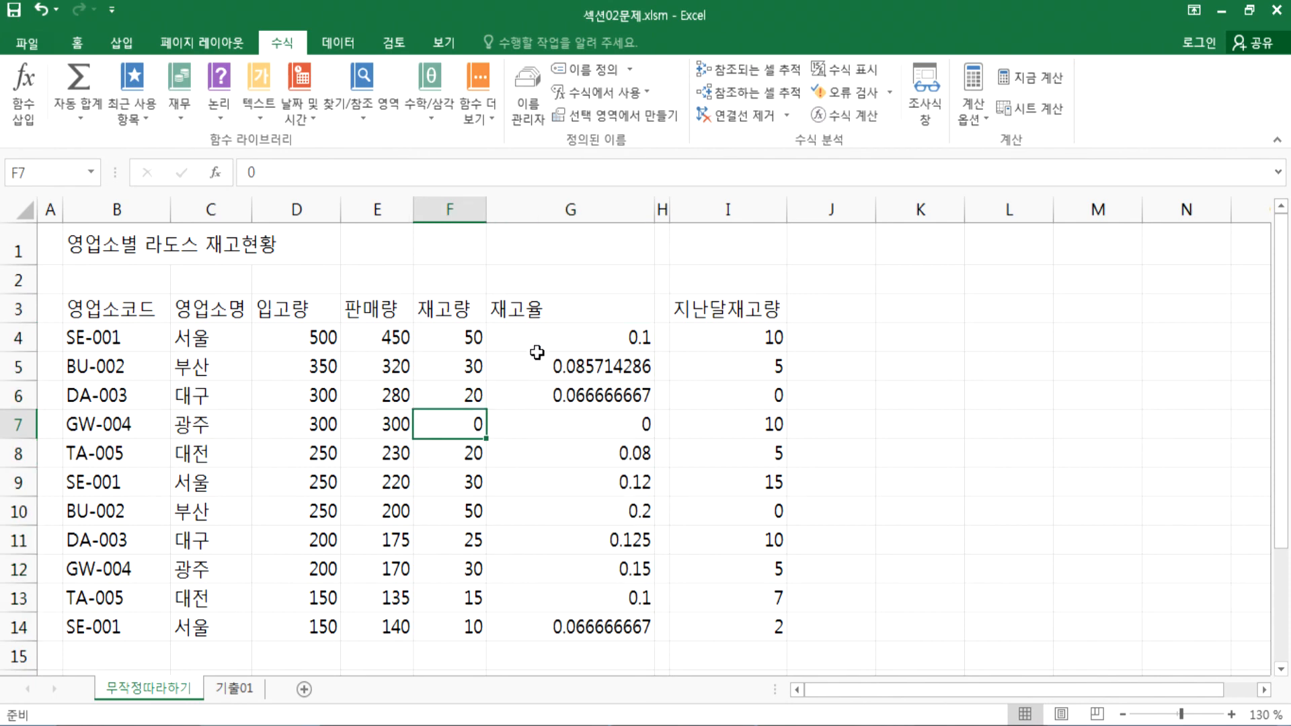
left_click_drag(542, 337, 539, 615)
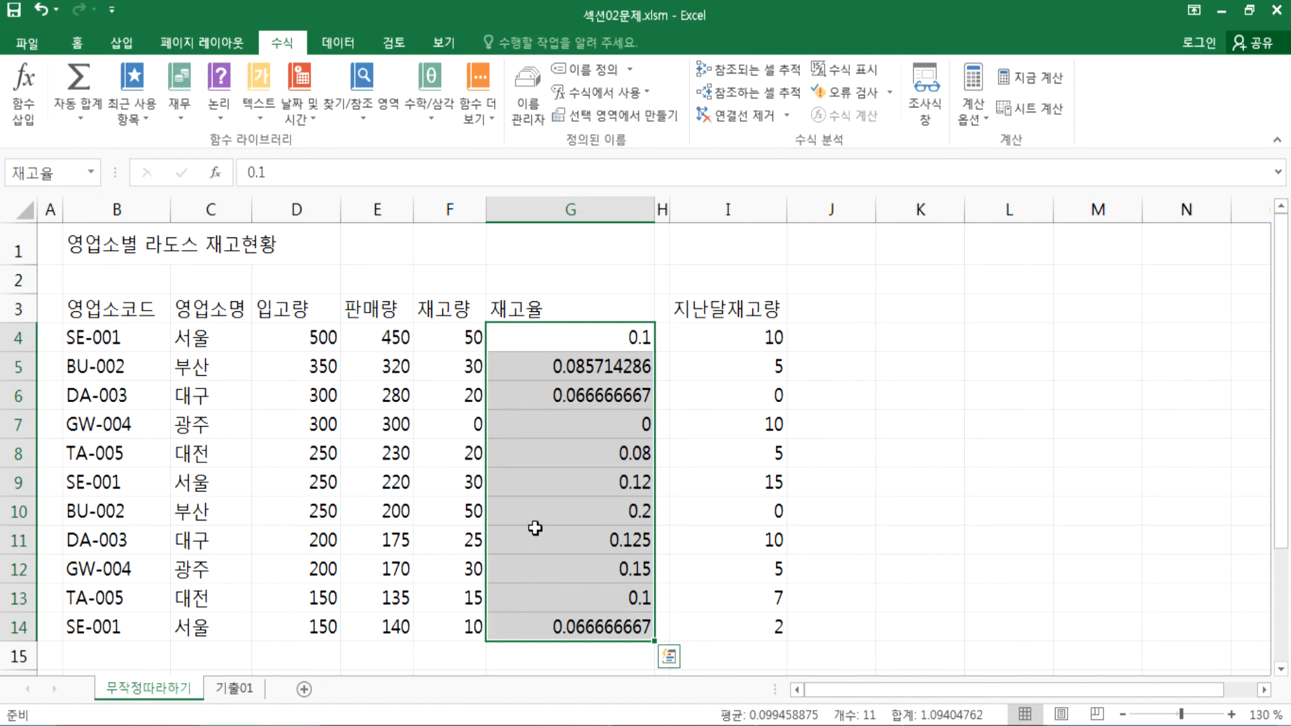
Step: Enter the formula =AVERAGE(G4:G12) in the empty cell G22 below the table
scroll(538, 511, "down", 2)
scroll(555, 500, "down", 4)
left_click(579, 319)
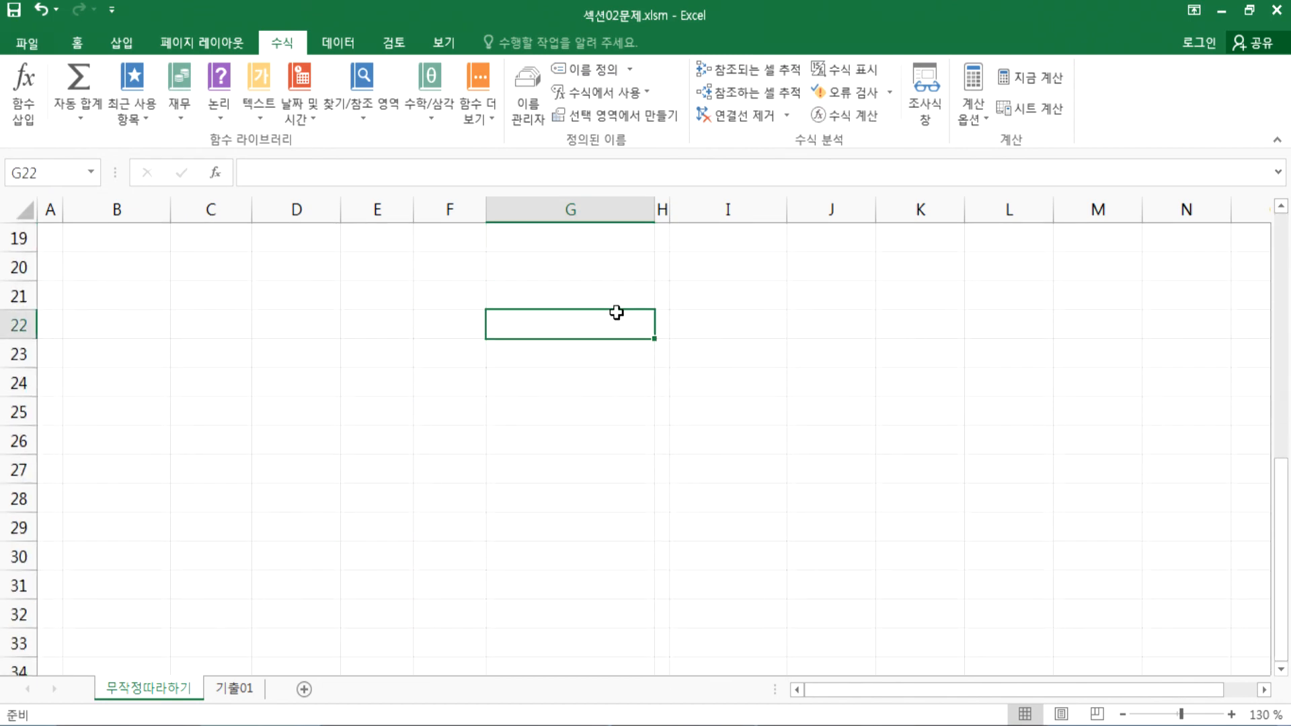
type("=aver")
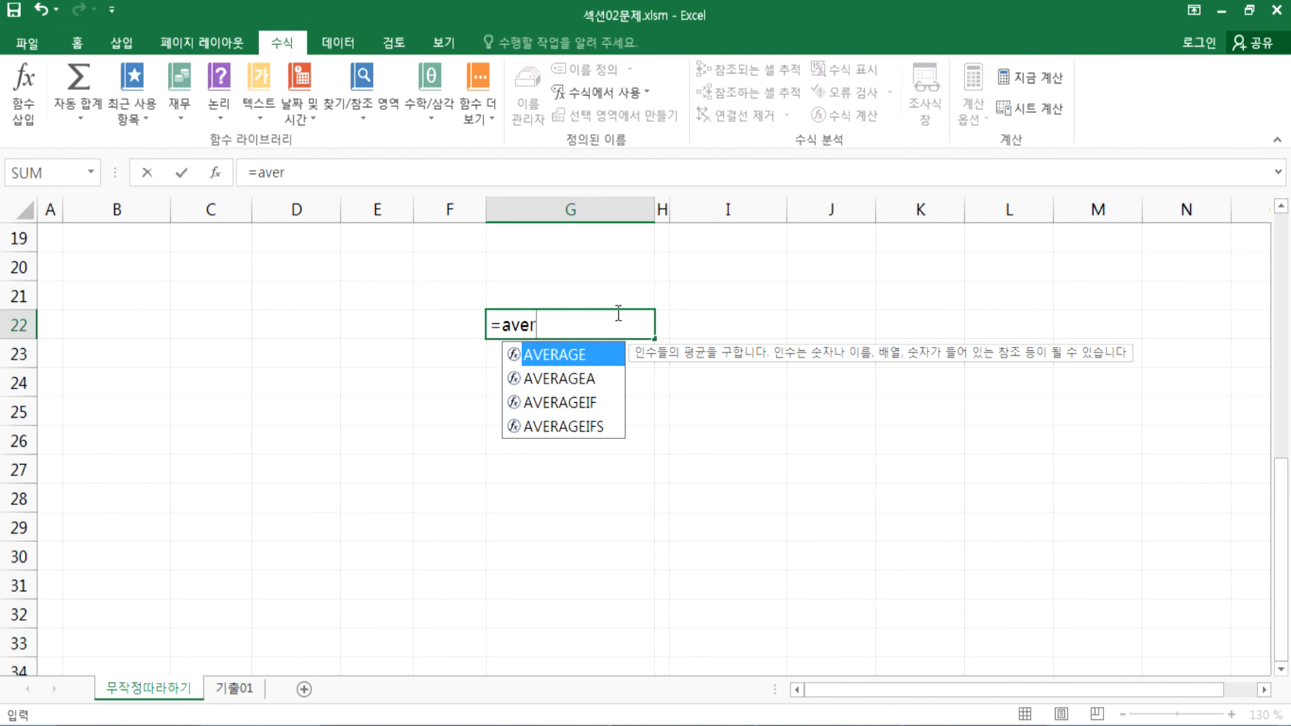
key("Tab")
type("g4:G12")
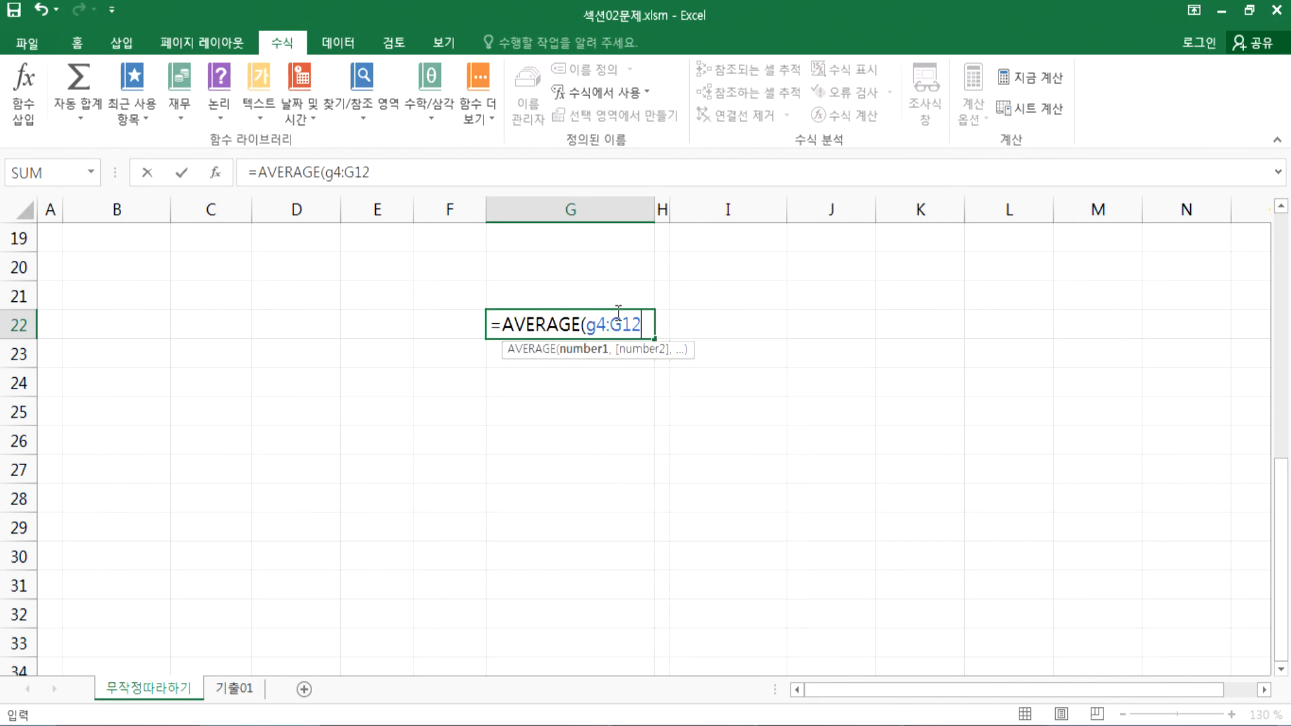
key("Return")
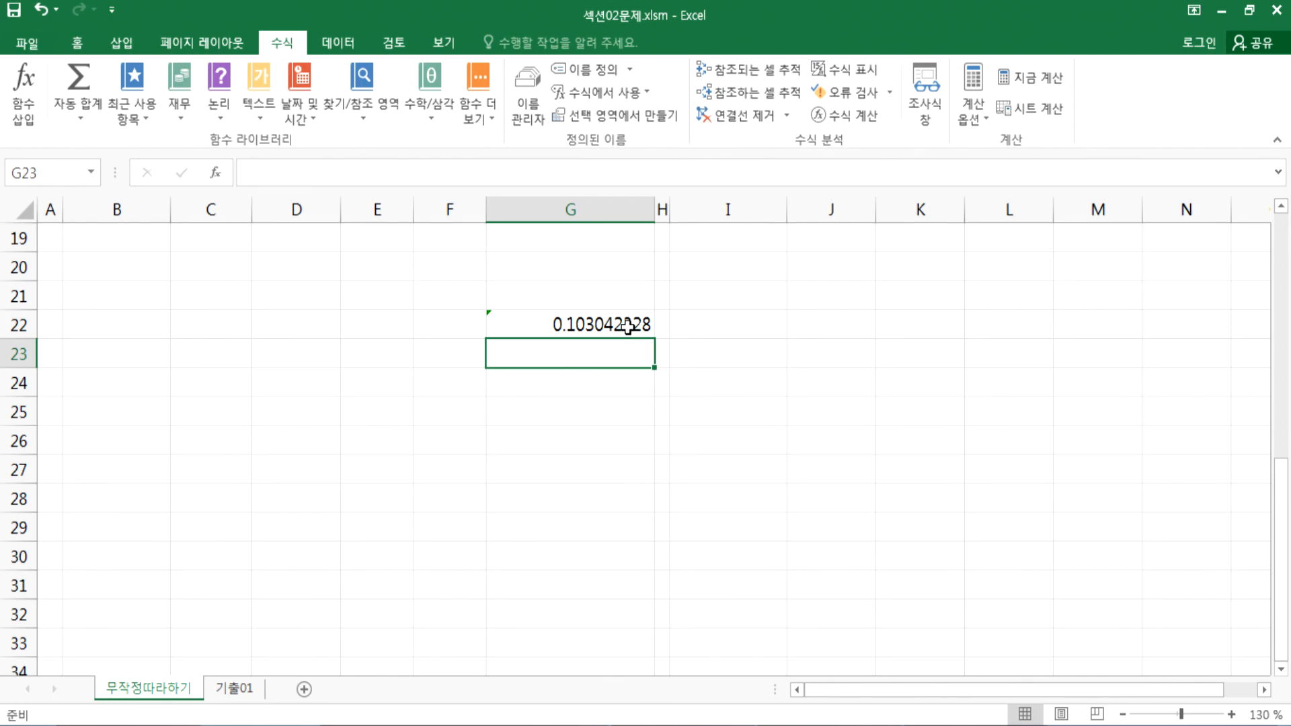
Step: Check the range of the average formula in G22 and correct it to G4:G14
left_click(632, 326)
key("F2")
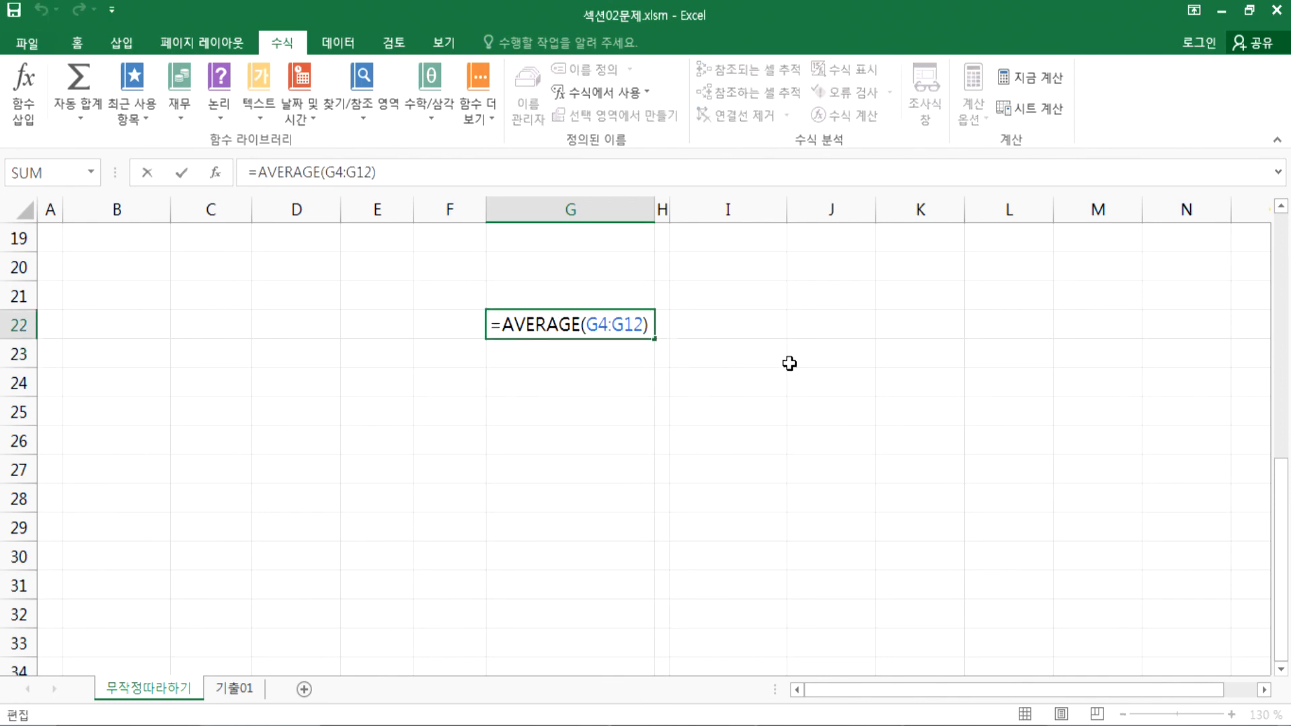
scroll(789, 363, "up", 5)
key("Escape")
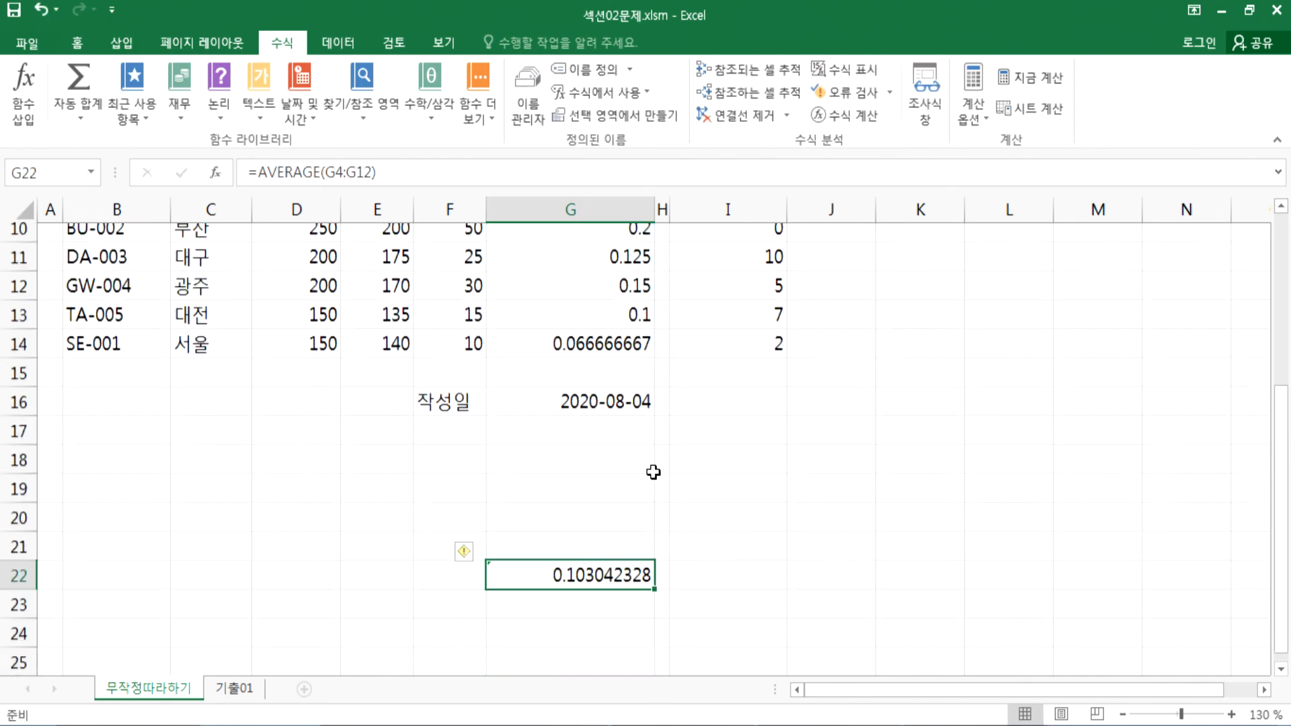
scroll(632, 511, "down", 1)
double_click(613, 555)
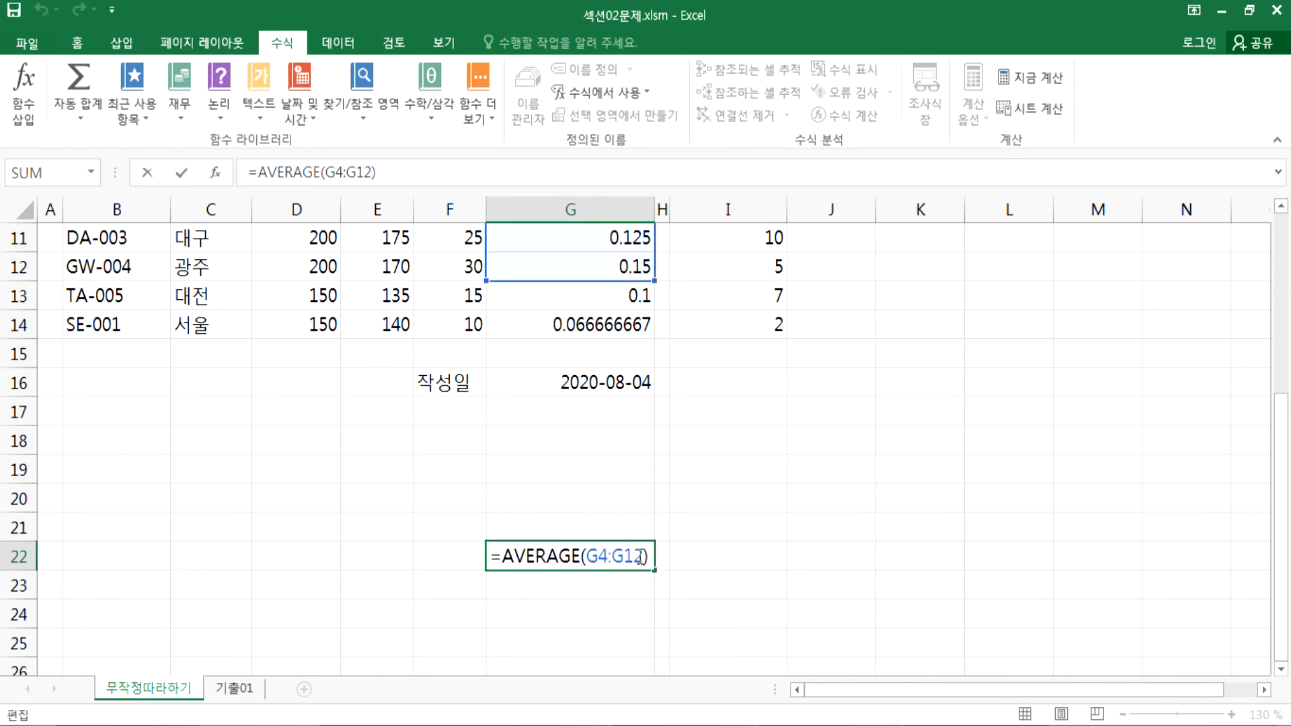
key("BackSpace")
type("4")
key("Return")
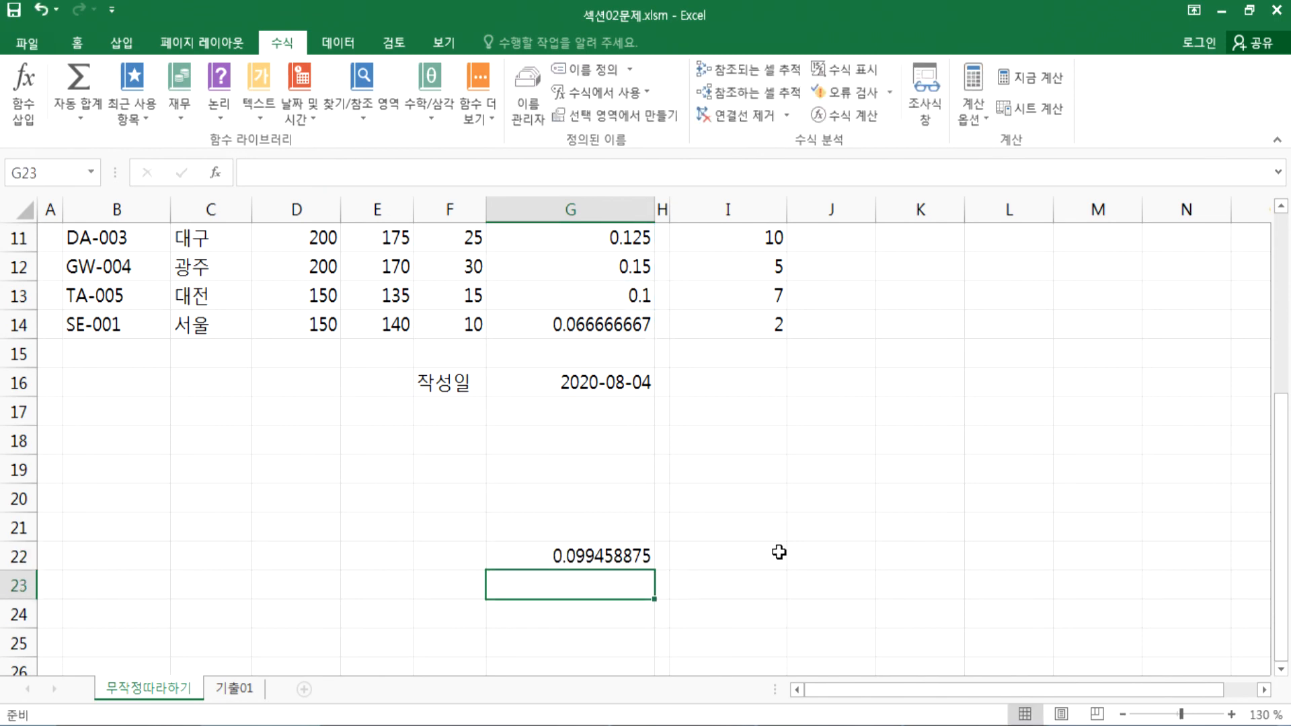
Step: Reopen the formula in G22 to review its cell-address range, leaving it as it is
left_click(629, 552)
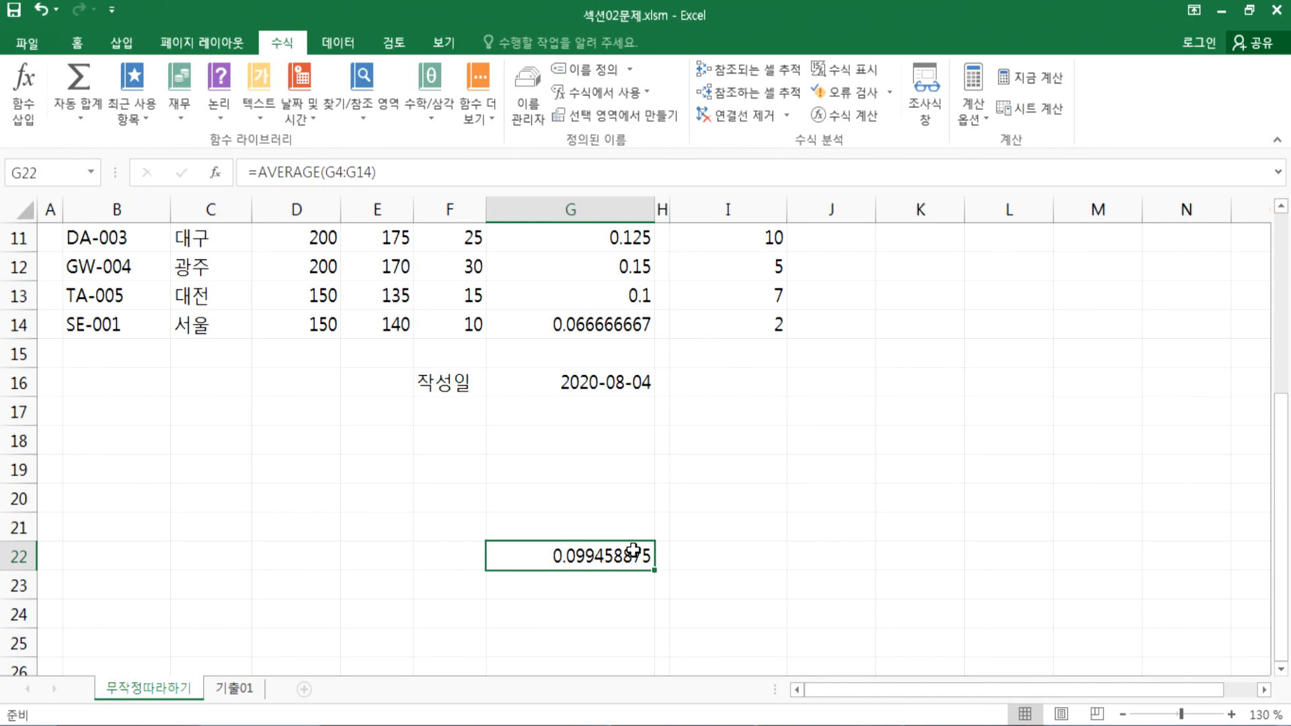
double_click(633, 549)
scroll(651, 507, "down", 3)
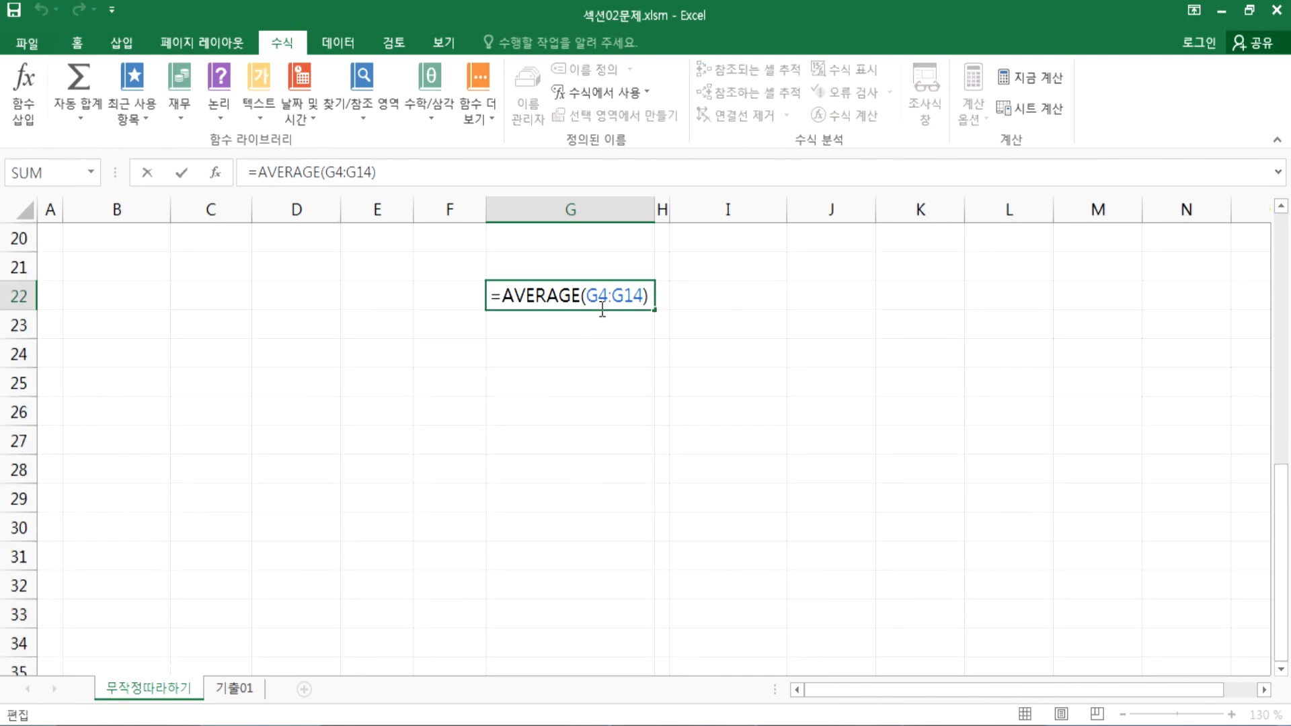
key("ctrl+Return")
scroll(413, 295, "up", 4)
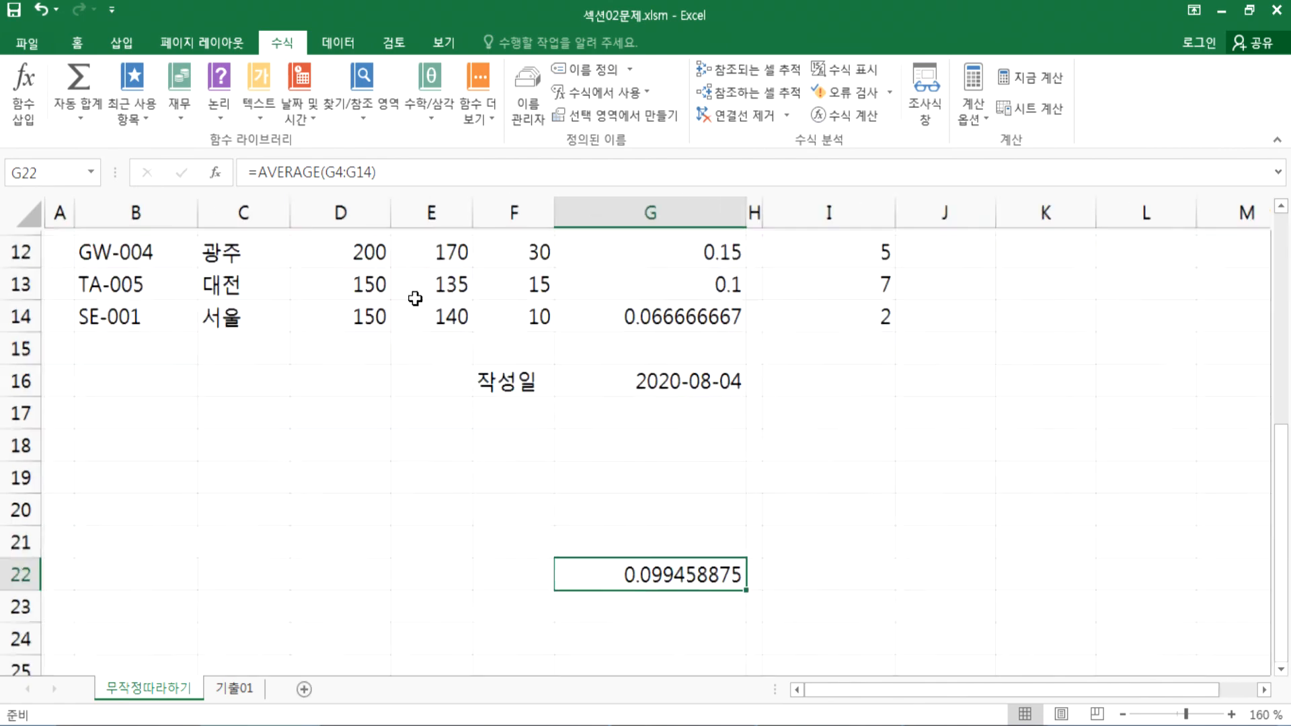
Step: Enter the formula =AVERAGE(재고율) in cell C17, using the defined name as the argument
left_click(296, 422)
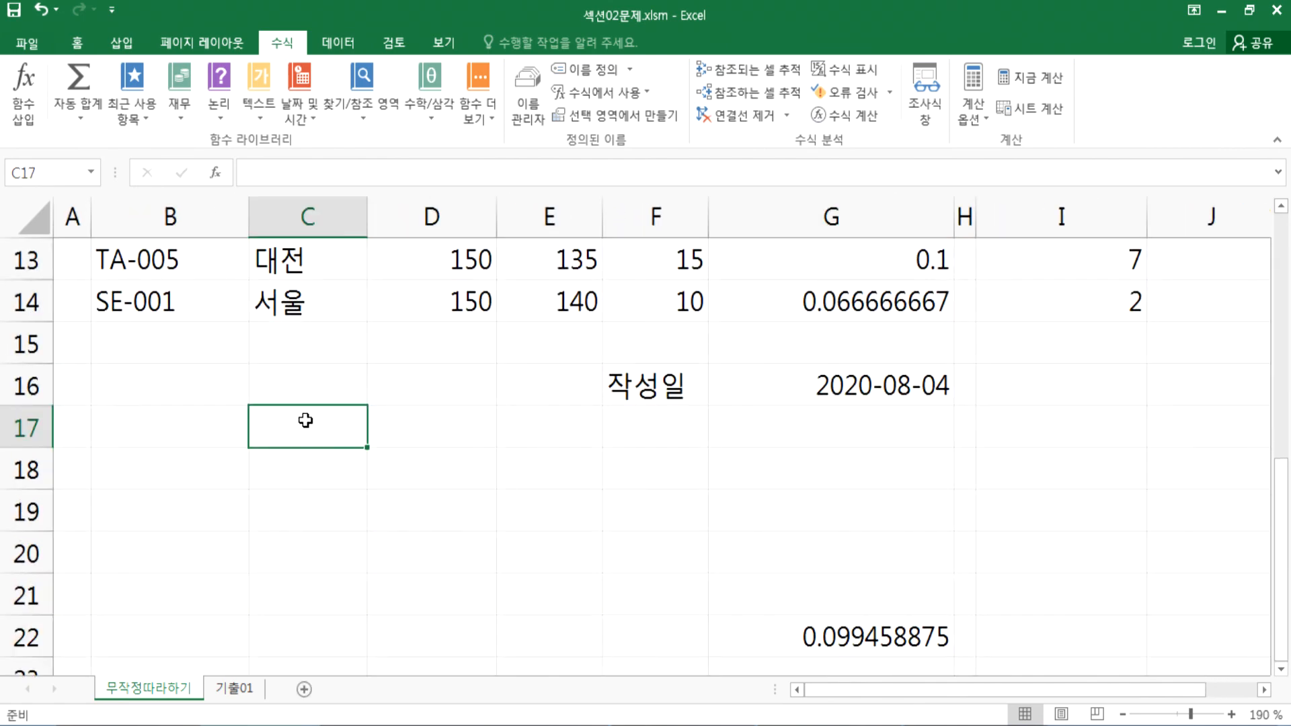
type("=ㅁㅍ")
key("BackSpace")
key("BackSpace")
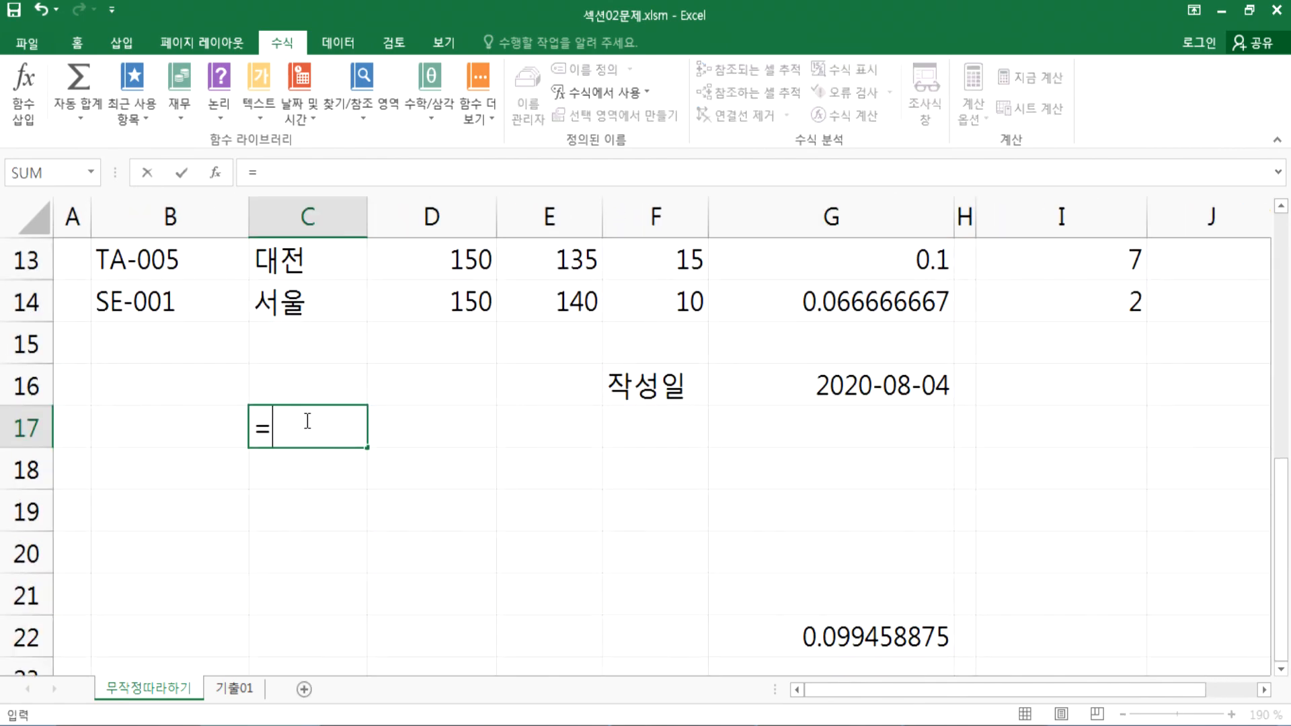
type("AVE")
key("Down")
key("Tab")
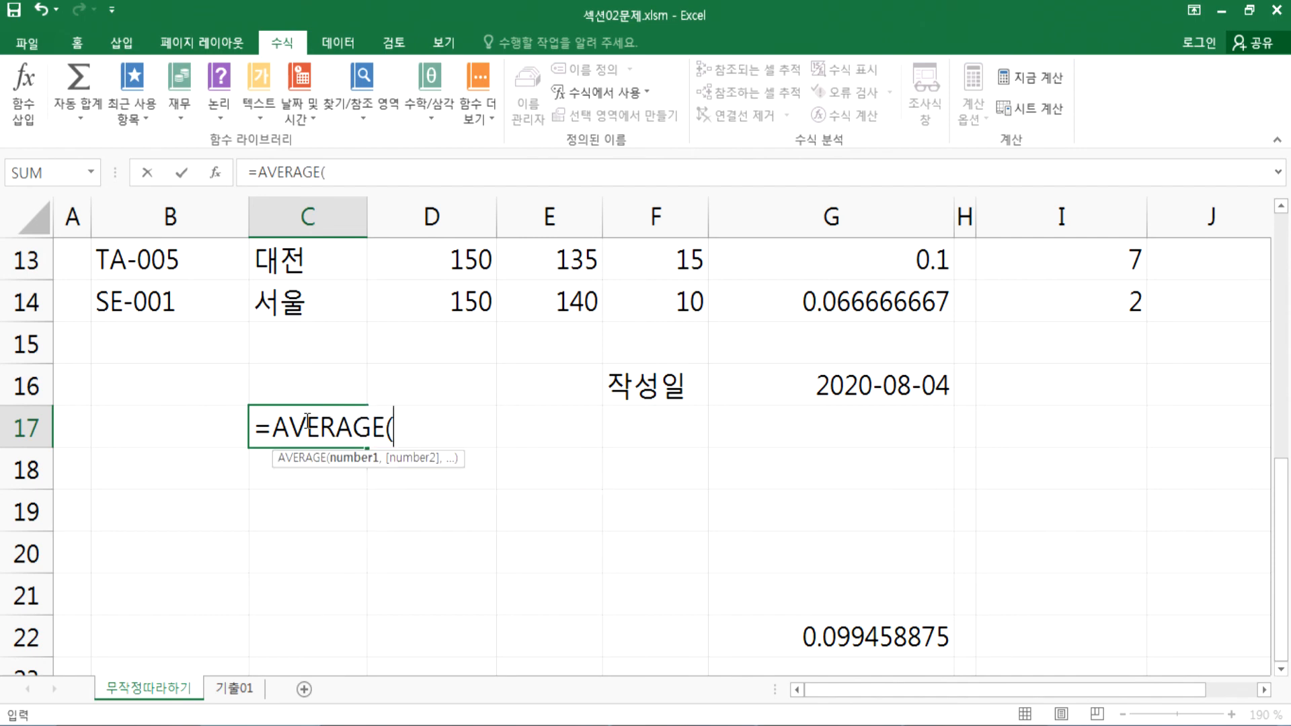
type("ㅈ재고율")
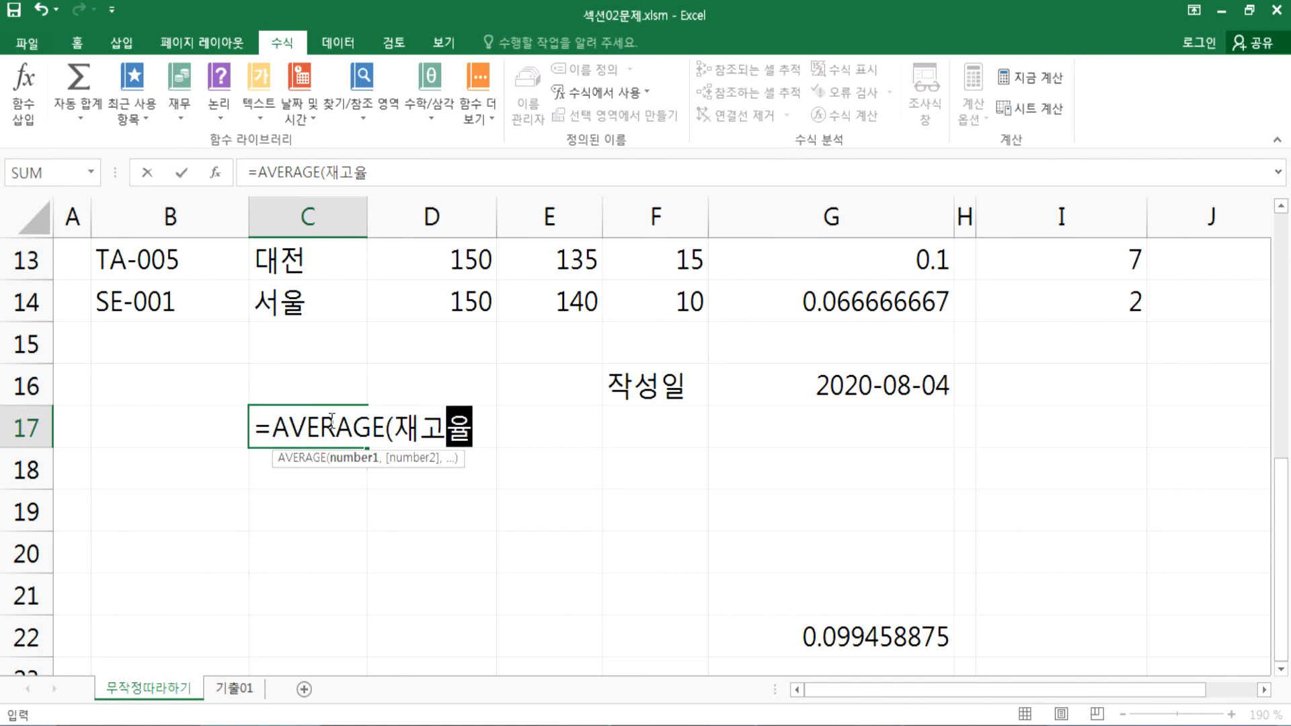
key("Return")
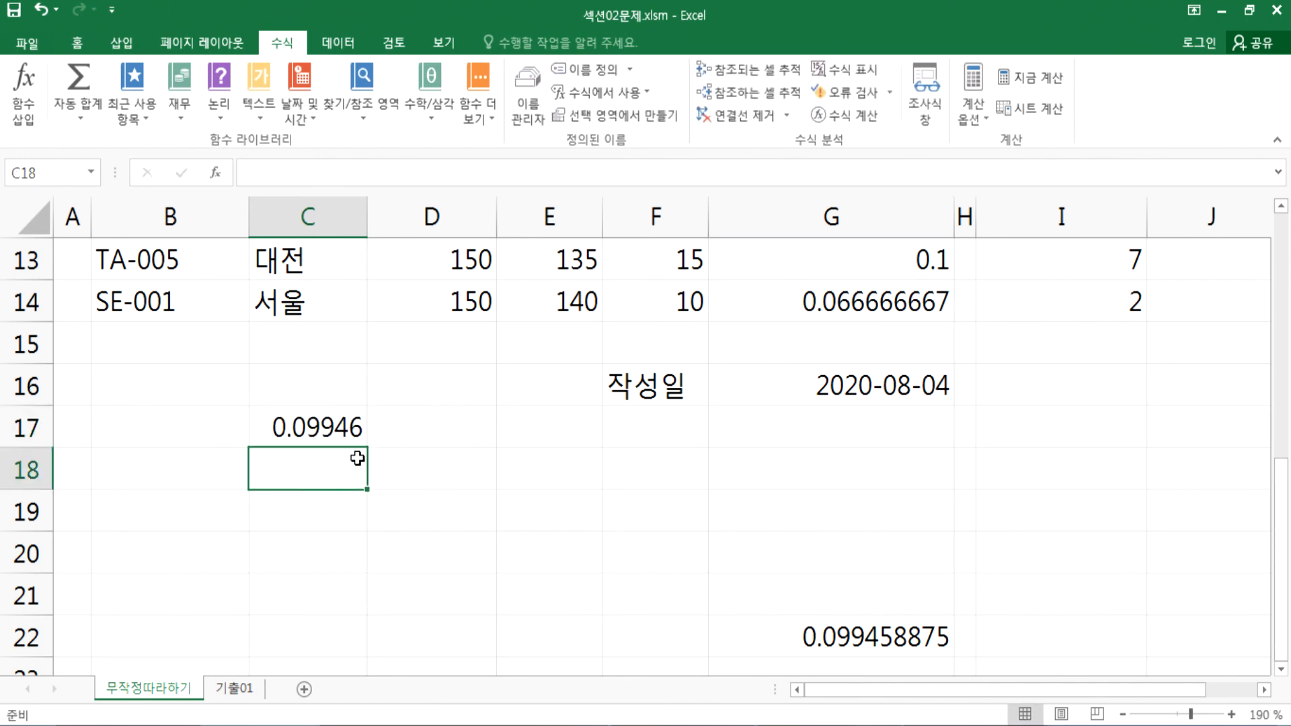
Step: Move the named-range average formula from C17 to G19, above the other average
left_click(320, 430)
left_click(319, 451)
left_click(320, 443)
left_click_drag(320, 447, 770, 523)
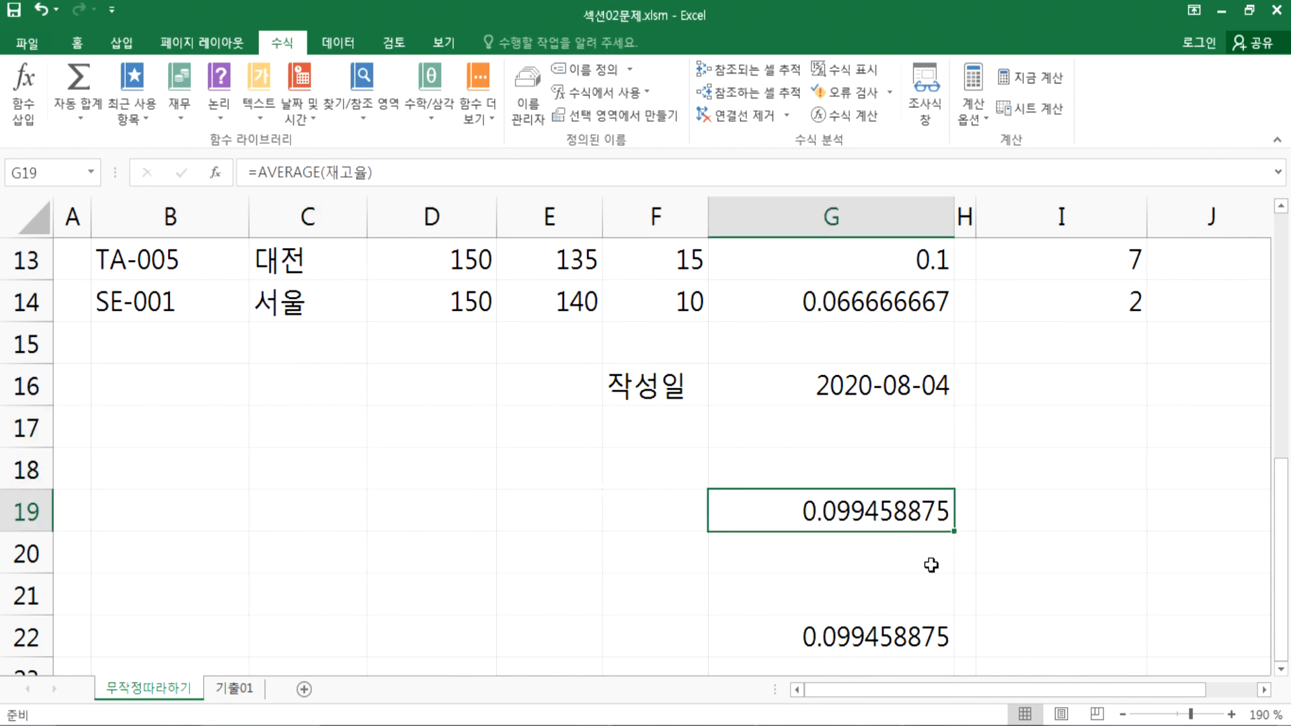
Step: Compare the formula using the name 재고율 in G19 with the cell-address formula in G22
key("F2")
key("Escape")
left_click(850, 635)
key("F2")
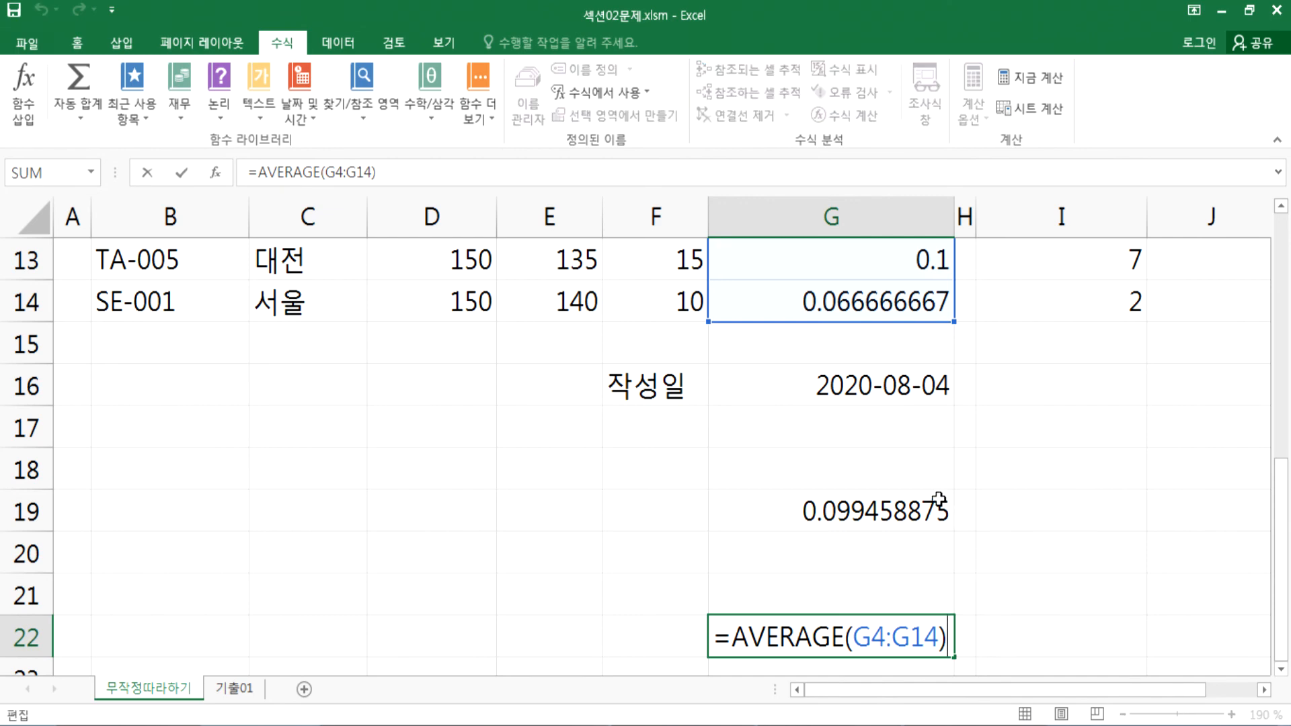
key("Escape")
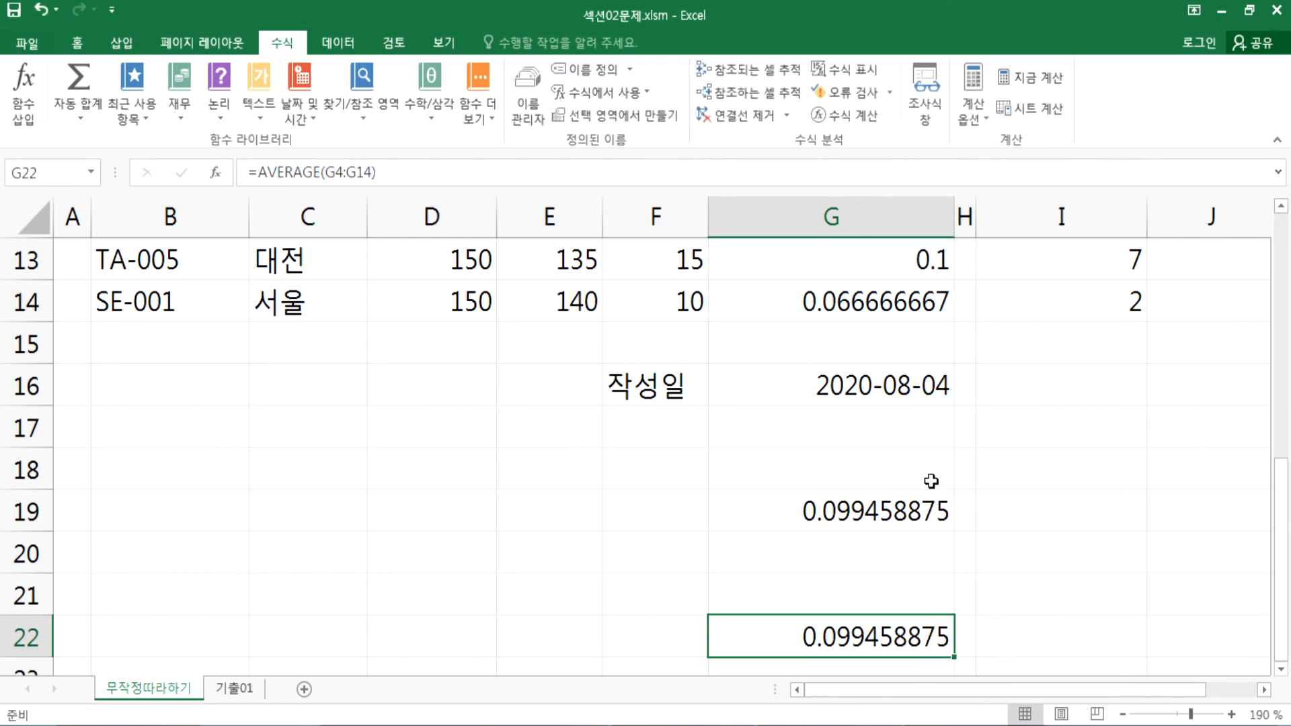
left_click(897, 511)
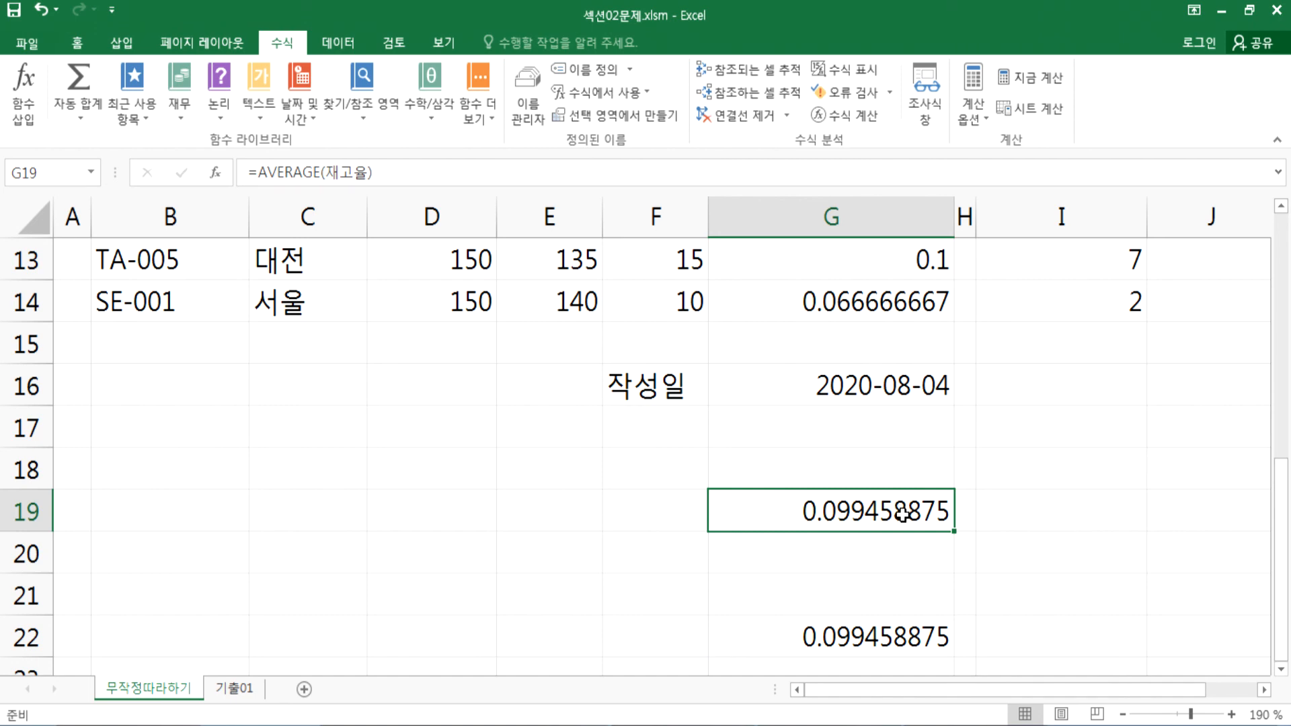
key("F2")
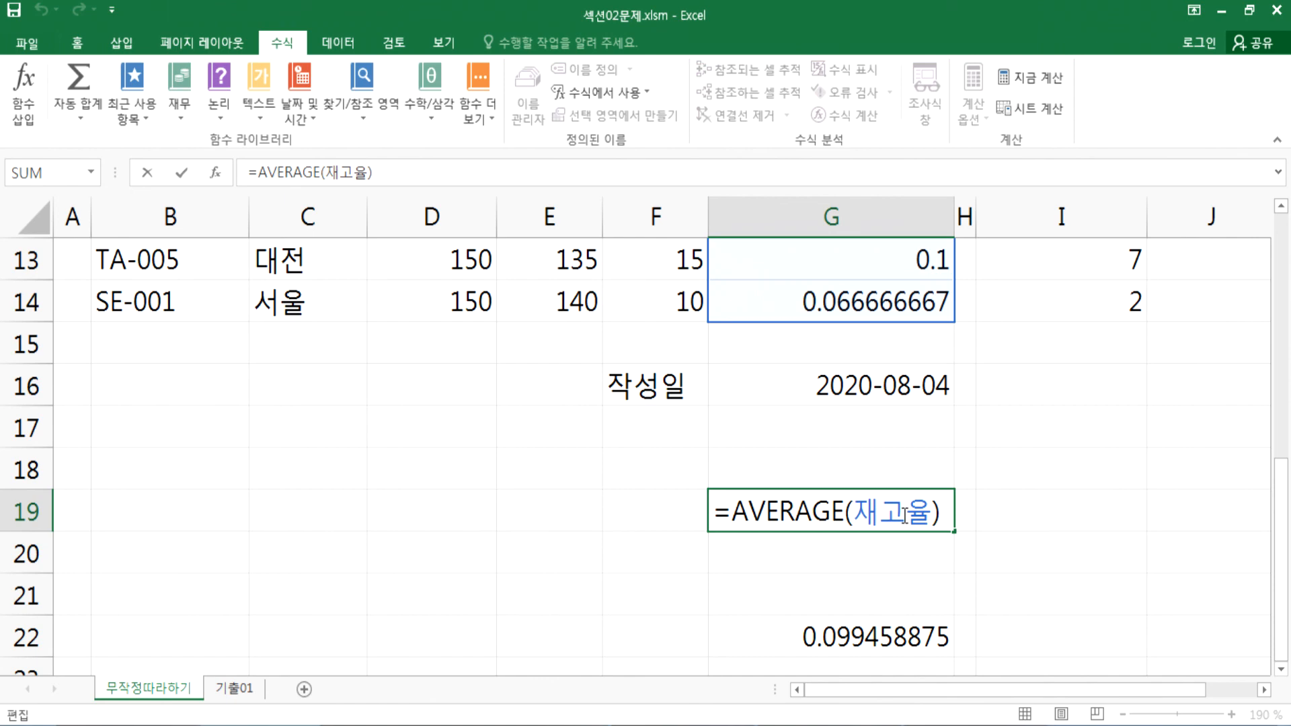
key("ctrl+Return")
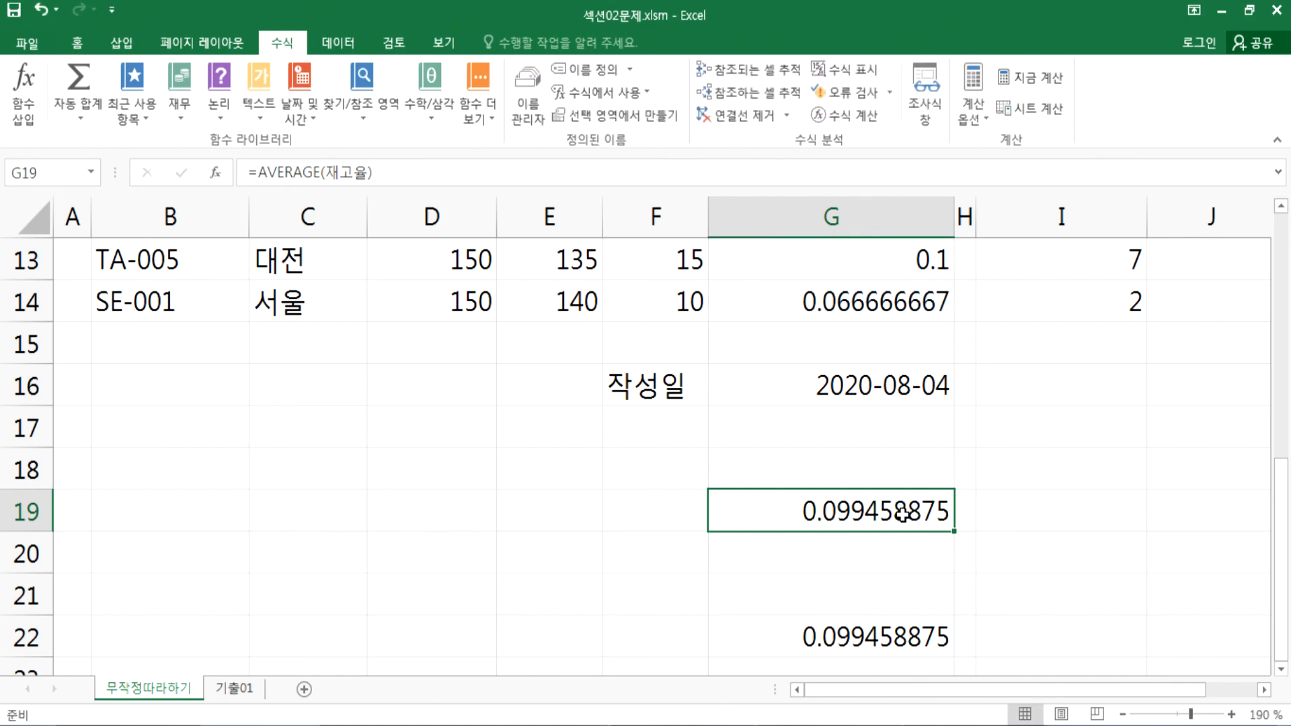